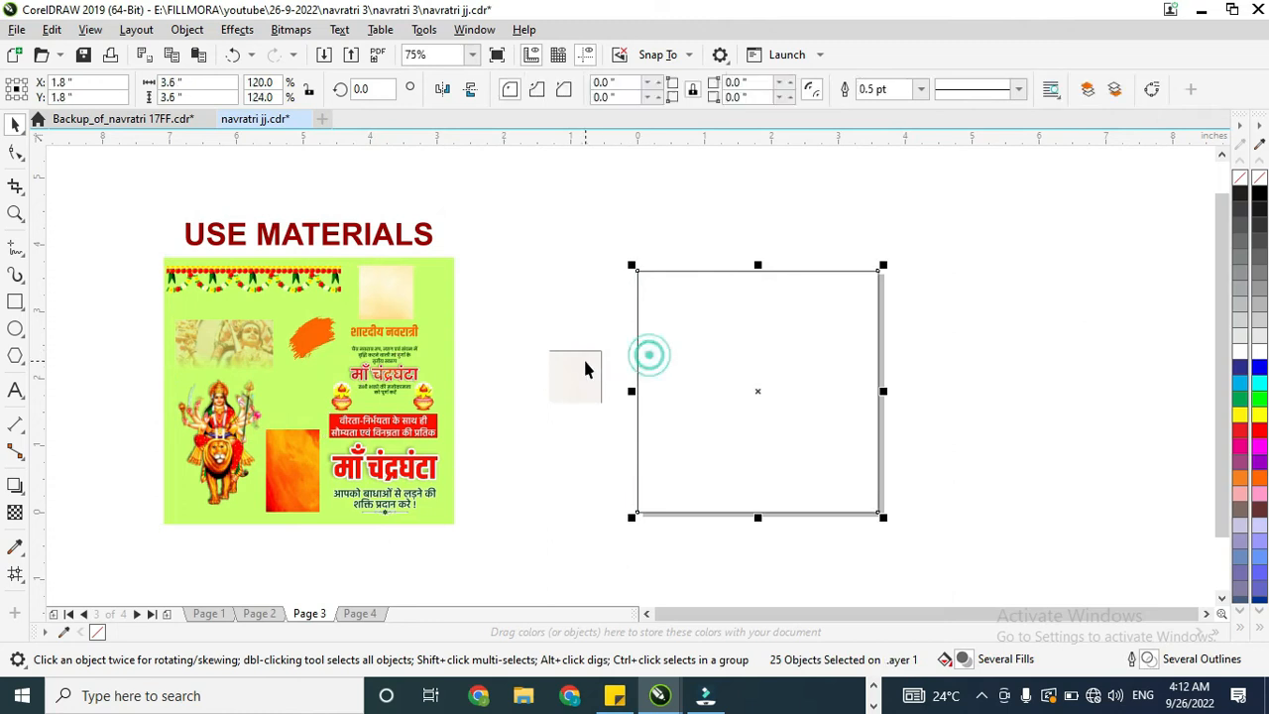
# Step: PowerClip the pale paper texture inside the page-size square and enlarge it to about 3.76 × 3.76 in so it fills the frame
pyautogui.click(627, 374)
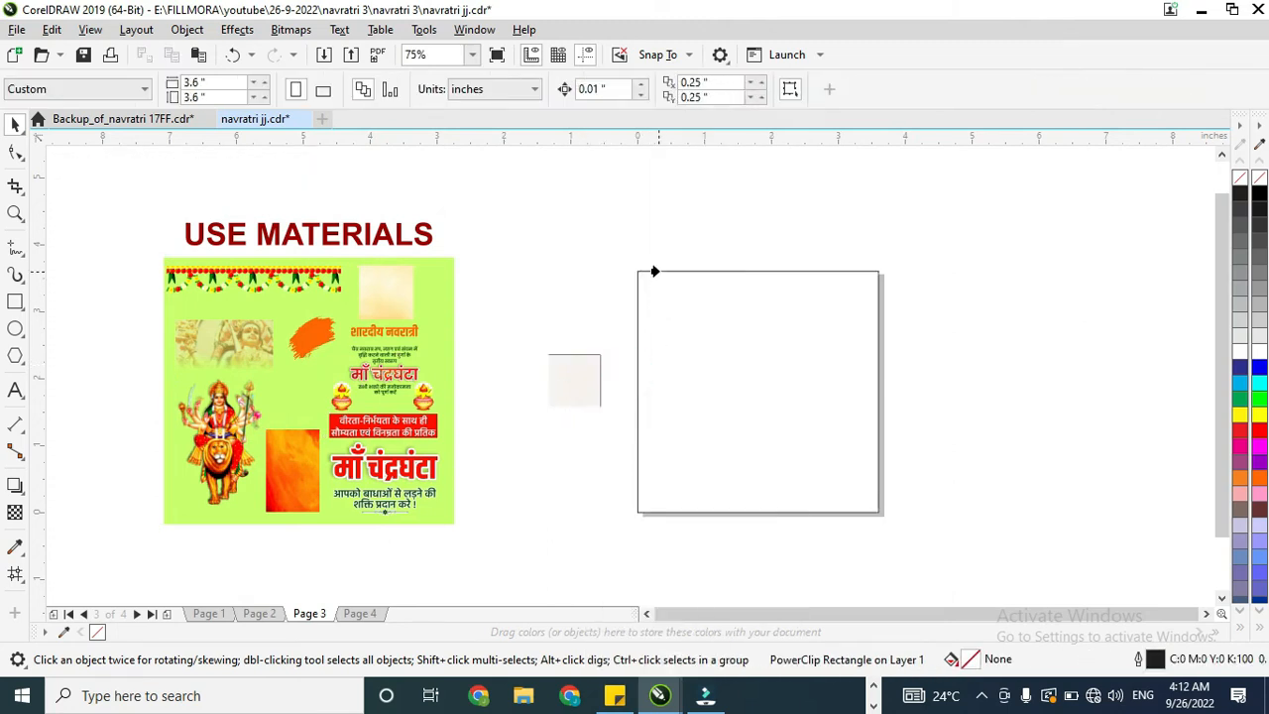
pyautogui.click(654, 271)
pyautogui.click(785, 392)
pyautogui.moveTo(789, 360); pyautogui.dragTo(887, 259)
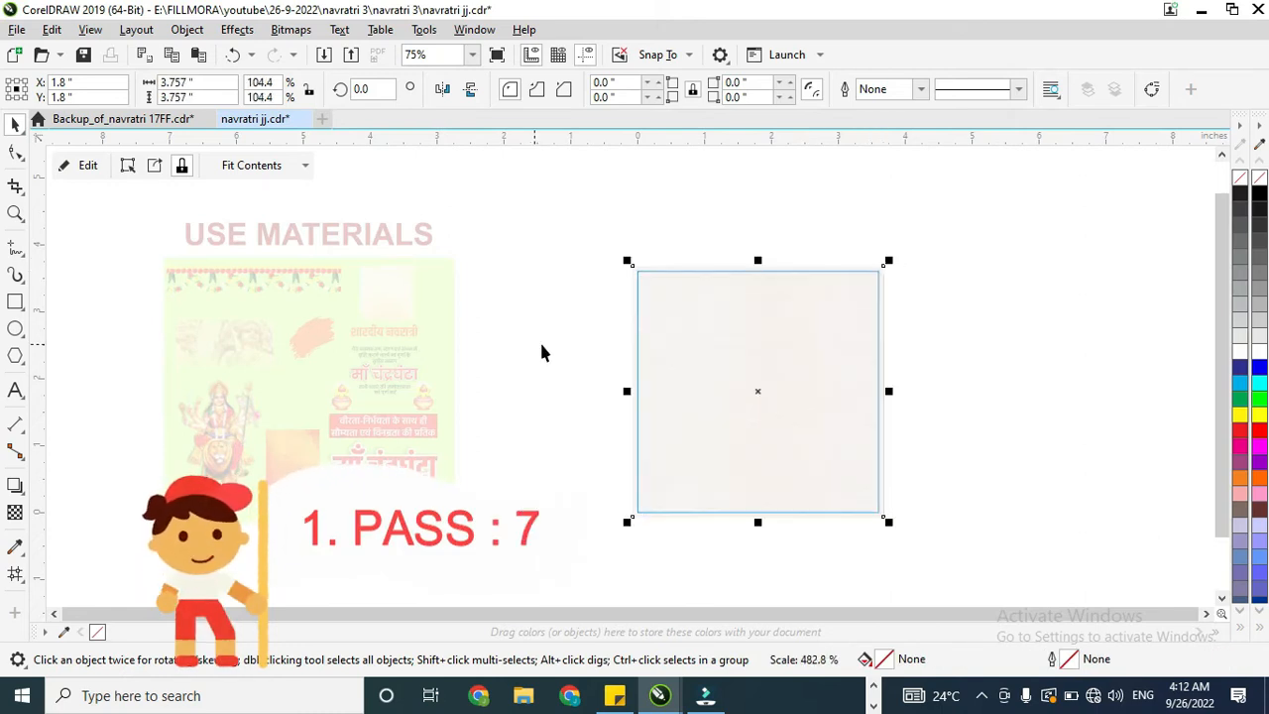
pyautogui.click(130, 226)
pyautogui.click(86, 165)
# Step: Draw a rectangle about 1.53 × 3.6 in from the page's top-left corner down to its bottom edge
pyautogui.click(280, 437)
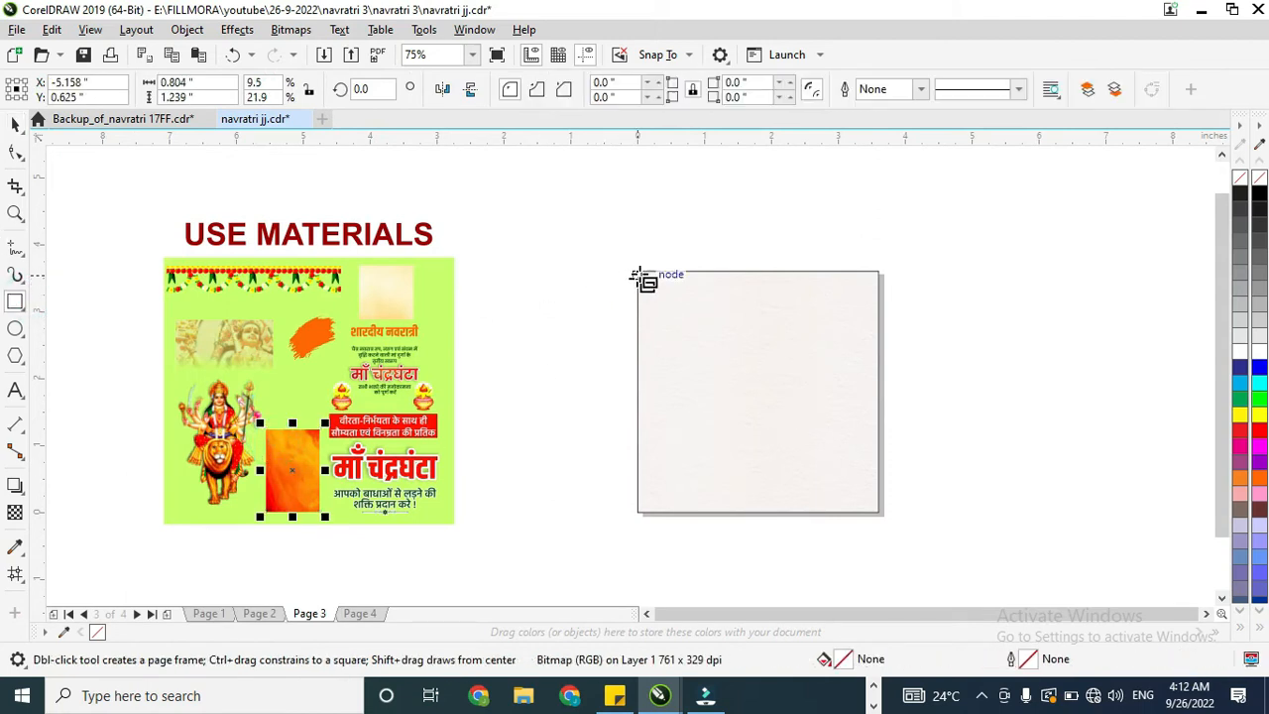
pyautogui.moveTo(639, 272); pyautogui.dragTo(749, 508)
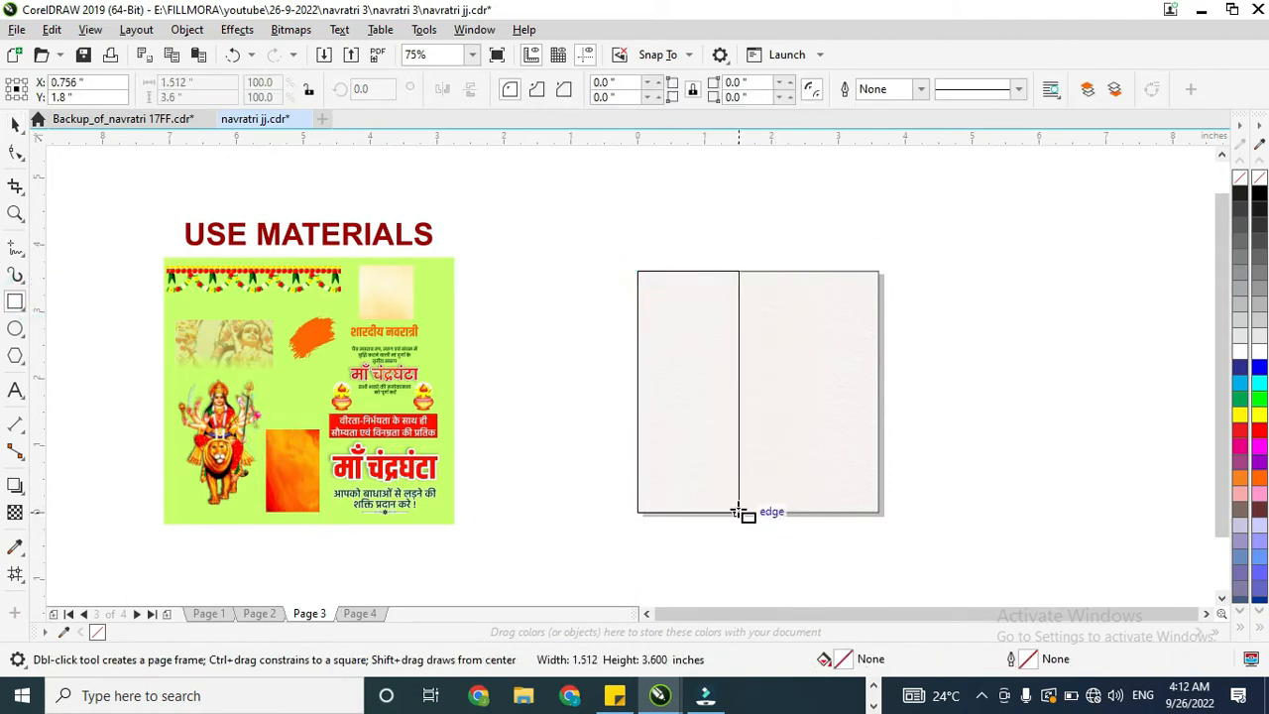
pyautogui.click(15, 124)
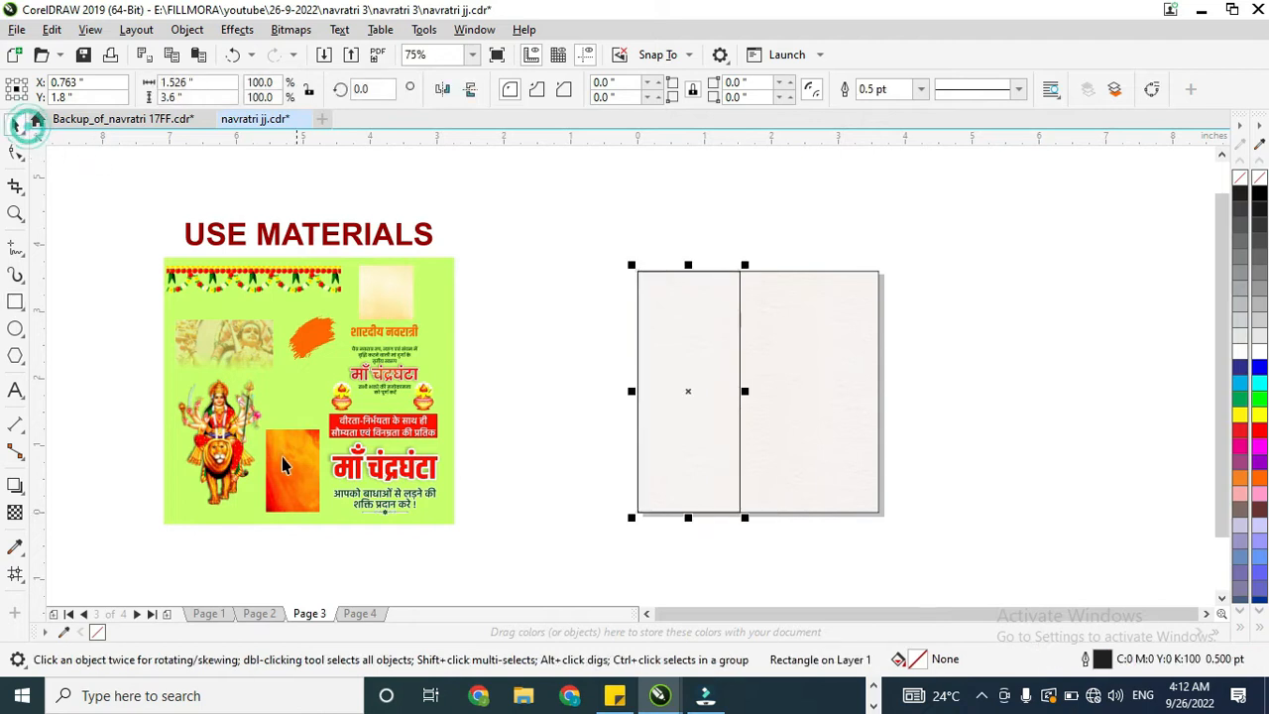
# Step: PowerClip the orange texture inside the narrow rectangle and enlarge it to about 2.45 × 3.78 in so it covers the frame
pyautogui.click(283, 457)
pyautogui.rightClick(281, 458)
pyautogui.click(352, 394)
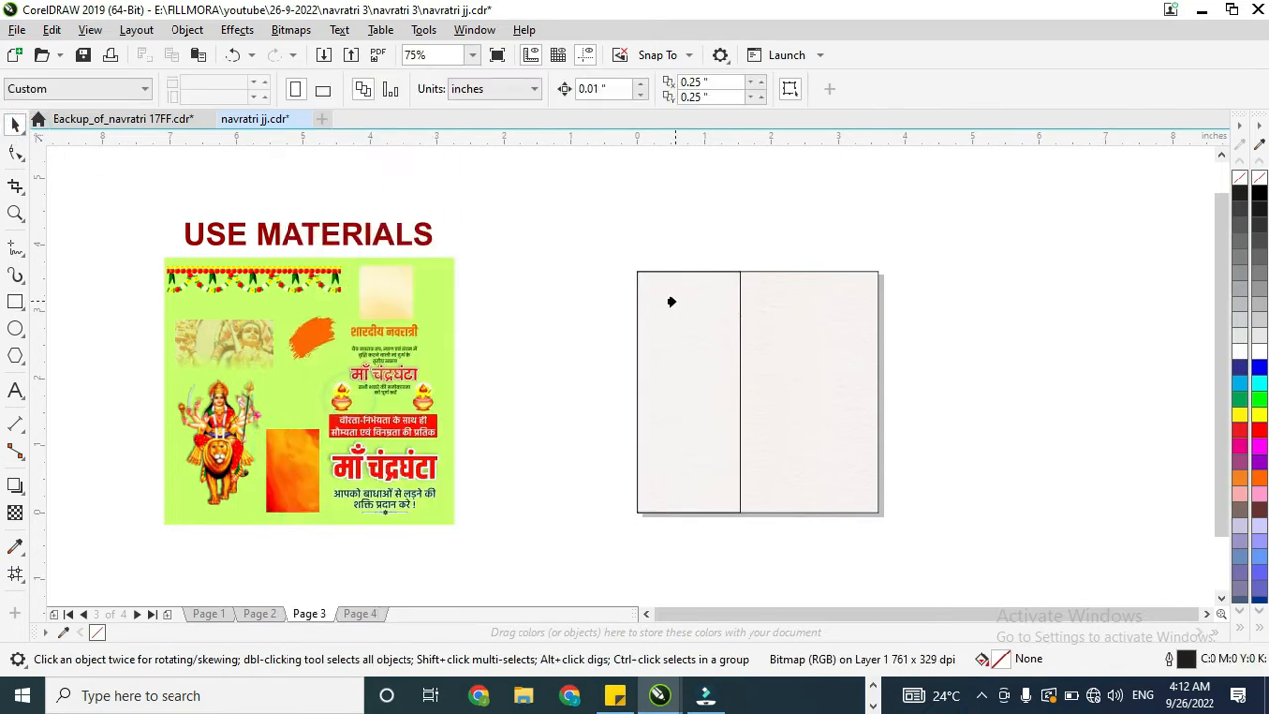
pyautogui.click(671, 300)
pyautogui.click(712, 365)
pyautogui.moveTo(720, 347); pyautogui.dragTo(815, 261)
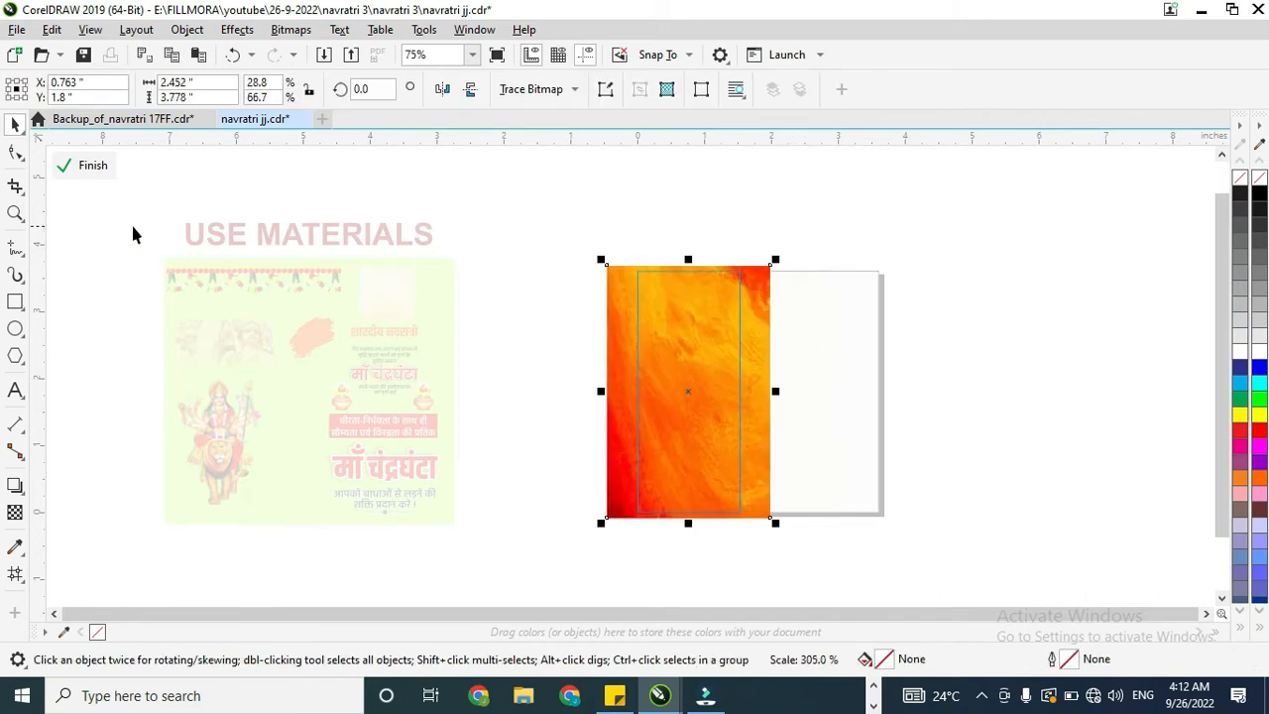
pyautogui.click(88, 165)
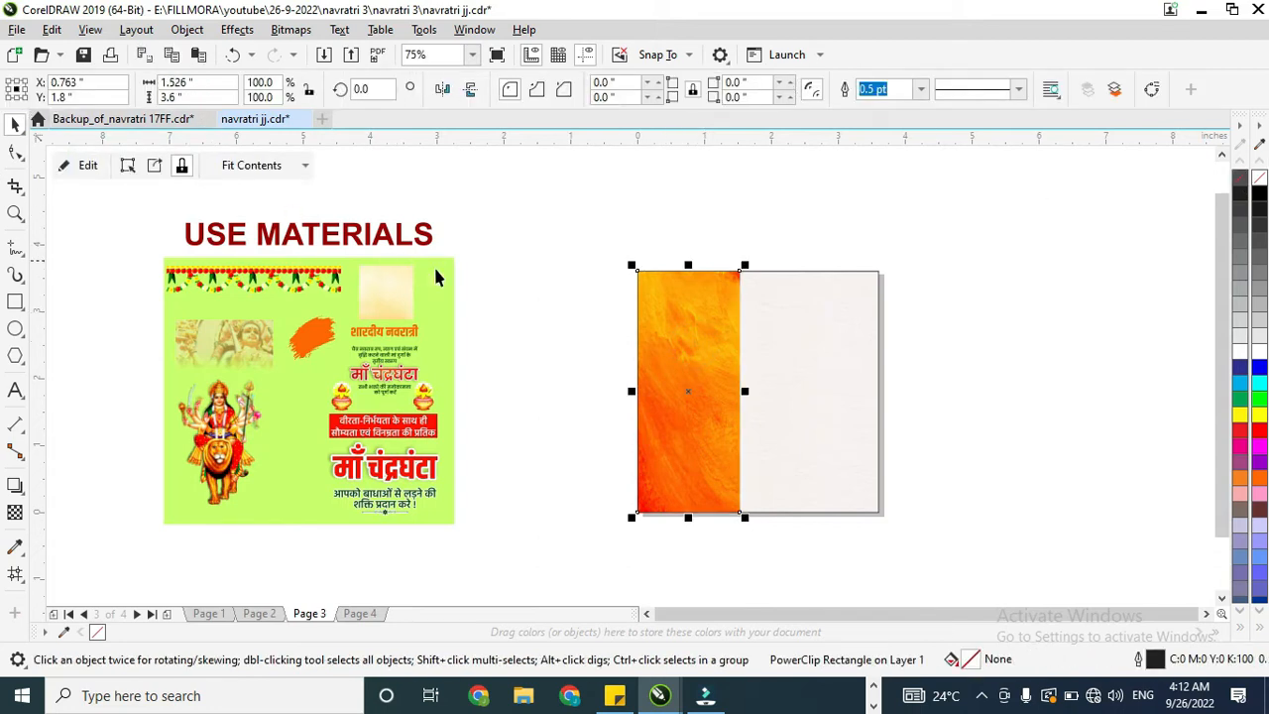
# Step: Move the faded goddess image from the materials board onto the upper part of the orange panel, spanning its width
pyautogui.moveTo(229, 350); pyautogui.dragTo(674, 316)
pyautogui.scroll(2, 649, 319)
pyautogui.scroll(-2, 644, 318)
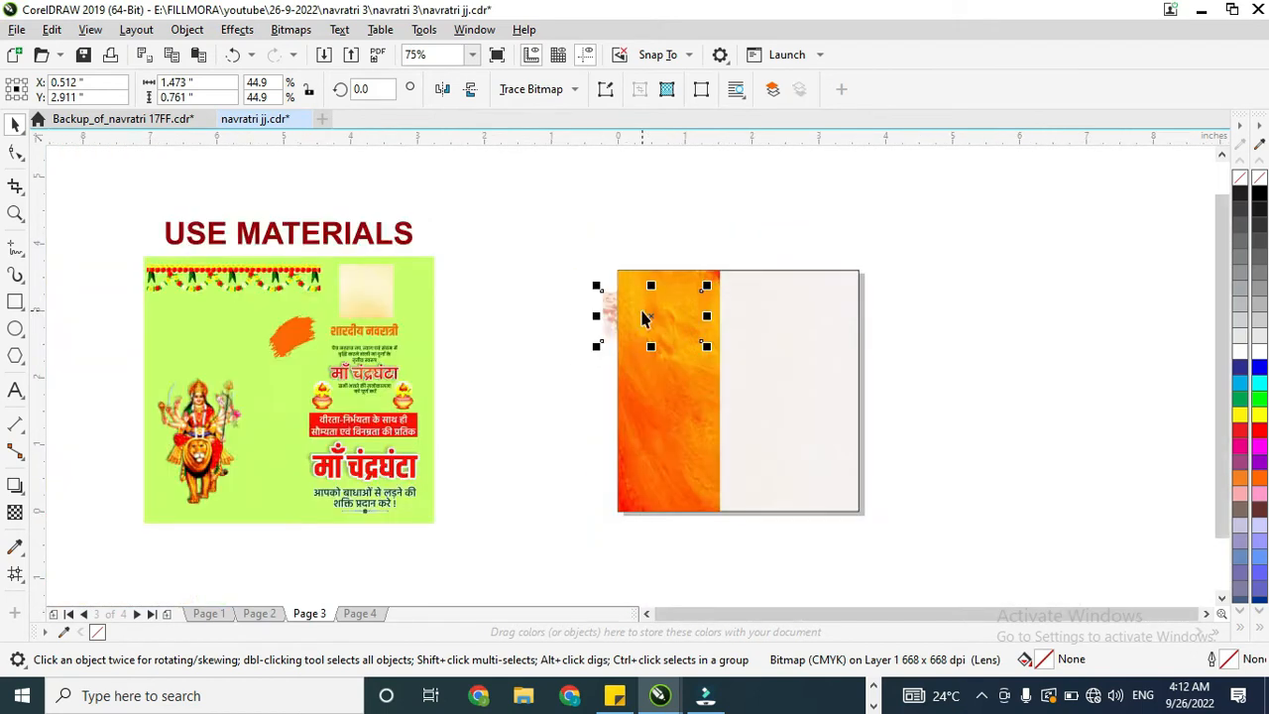
pyautogui.moveTo(492, 533); pyautogui.dragTo(492, 533)
pyautogui.click(552, 325)
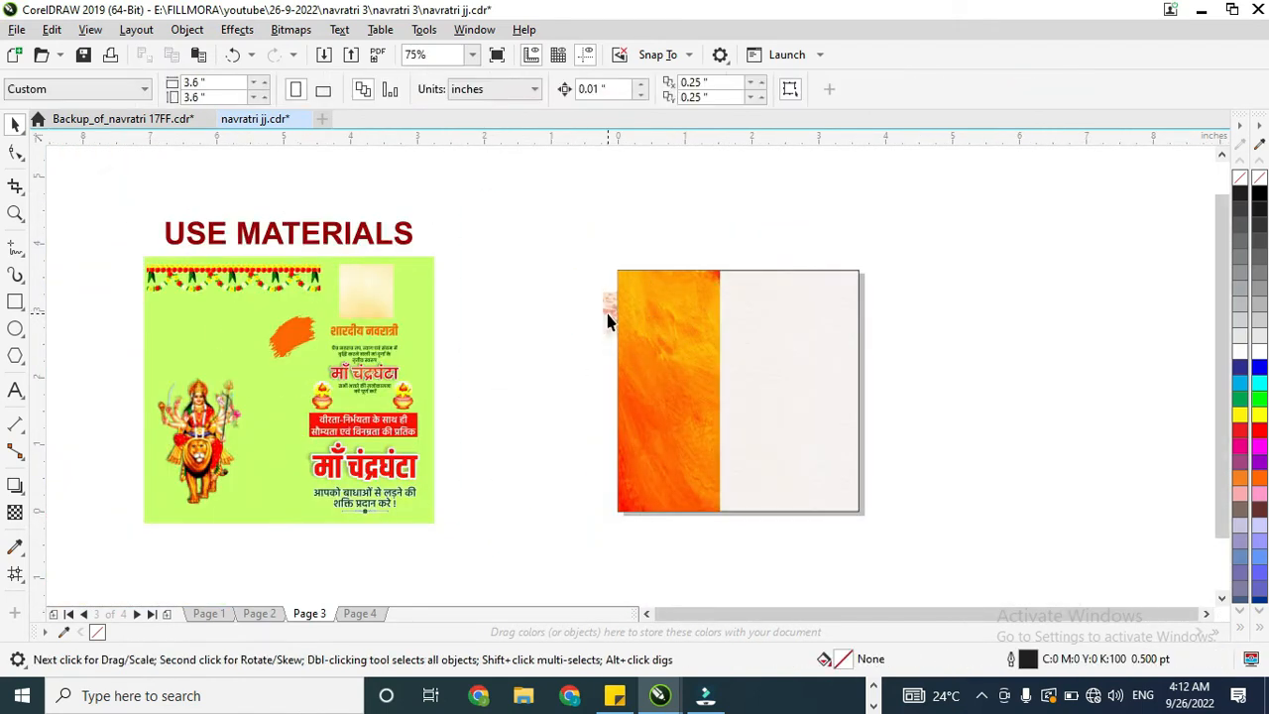
pyautogui.click(607, 317)
pyautogui.scroll(1, 607, 314)
pyautogui.moveTo(612, 314); pyautogui.dragTo(654, 304)
pyautogui.scroll(1, 700, 289)
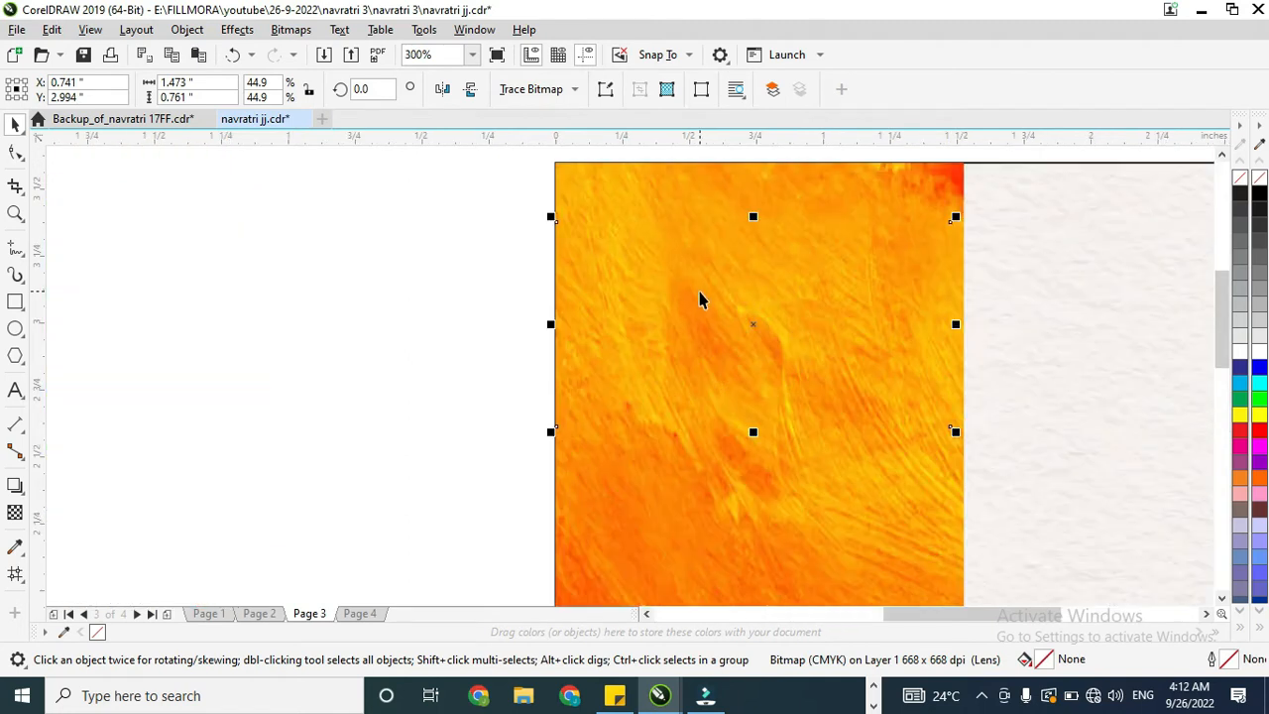
pyautogui.scroll(-1, 677, 283)
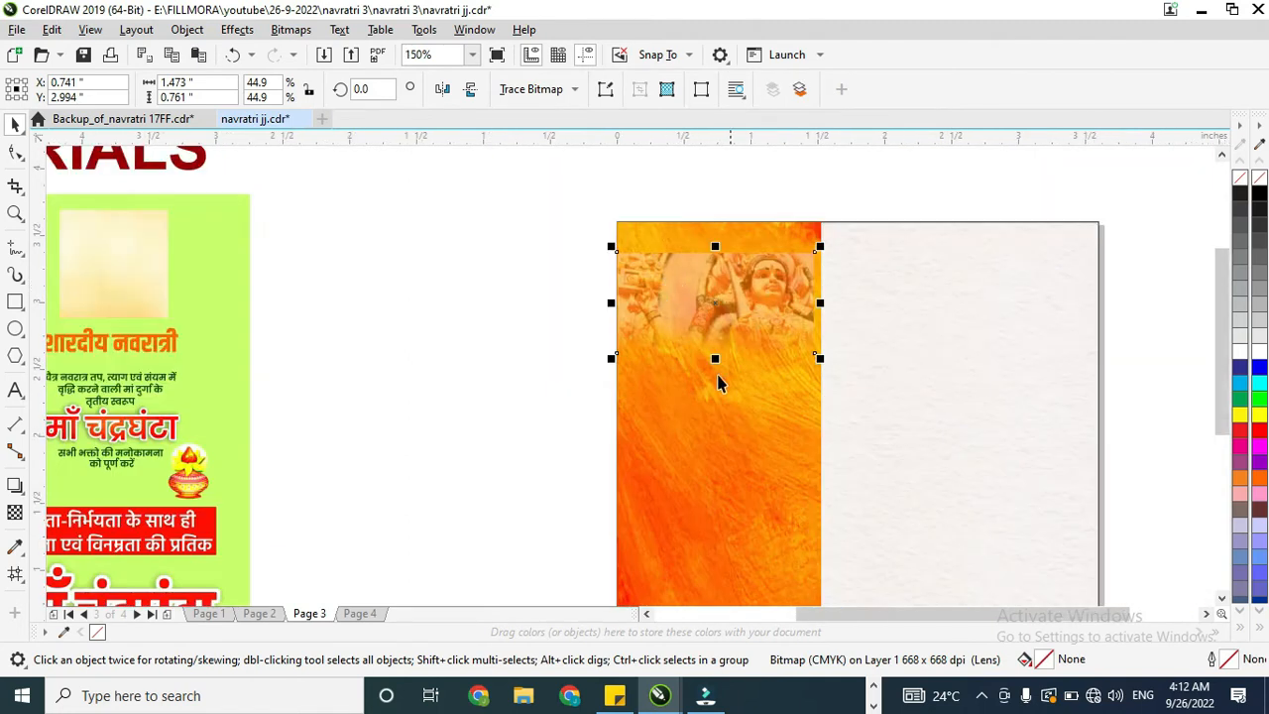
# Step: Set the transparency merge mode of the faded goddess image to Subtract
pyautogui.click(15, 515)
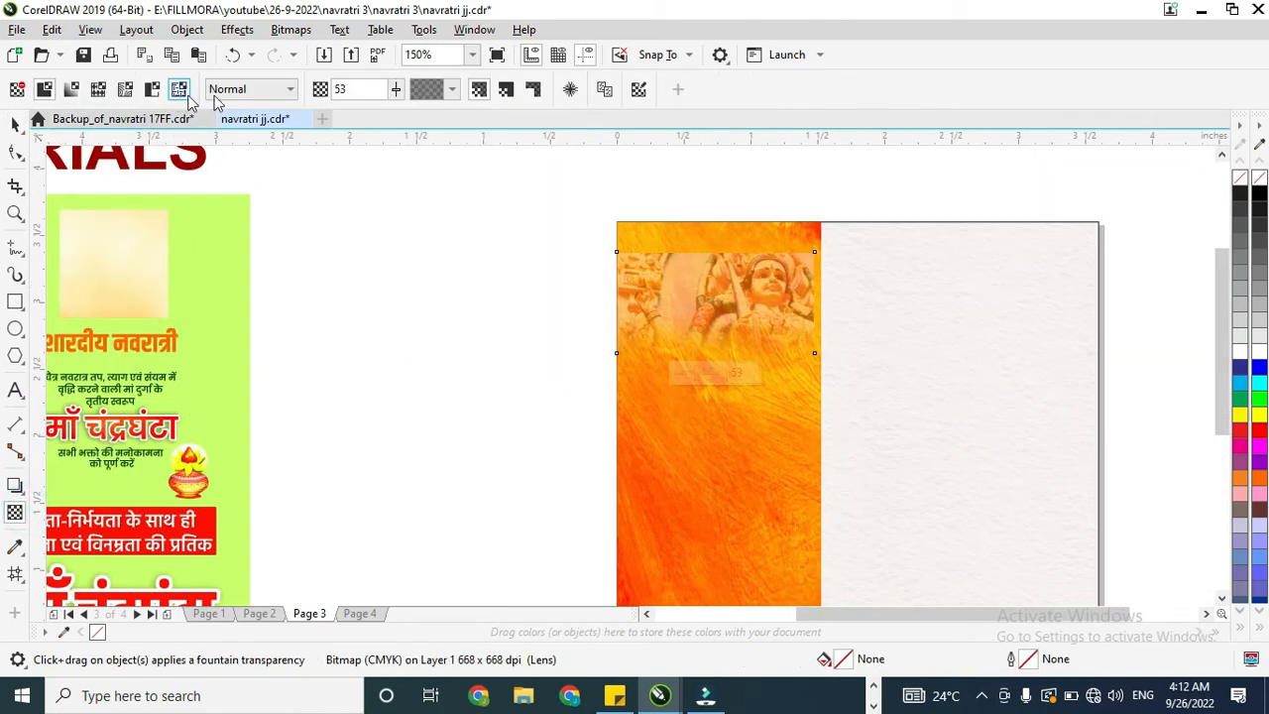
pyautogui.click(241, 90)
pyautogui.click(241, 154)
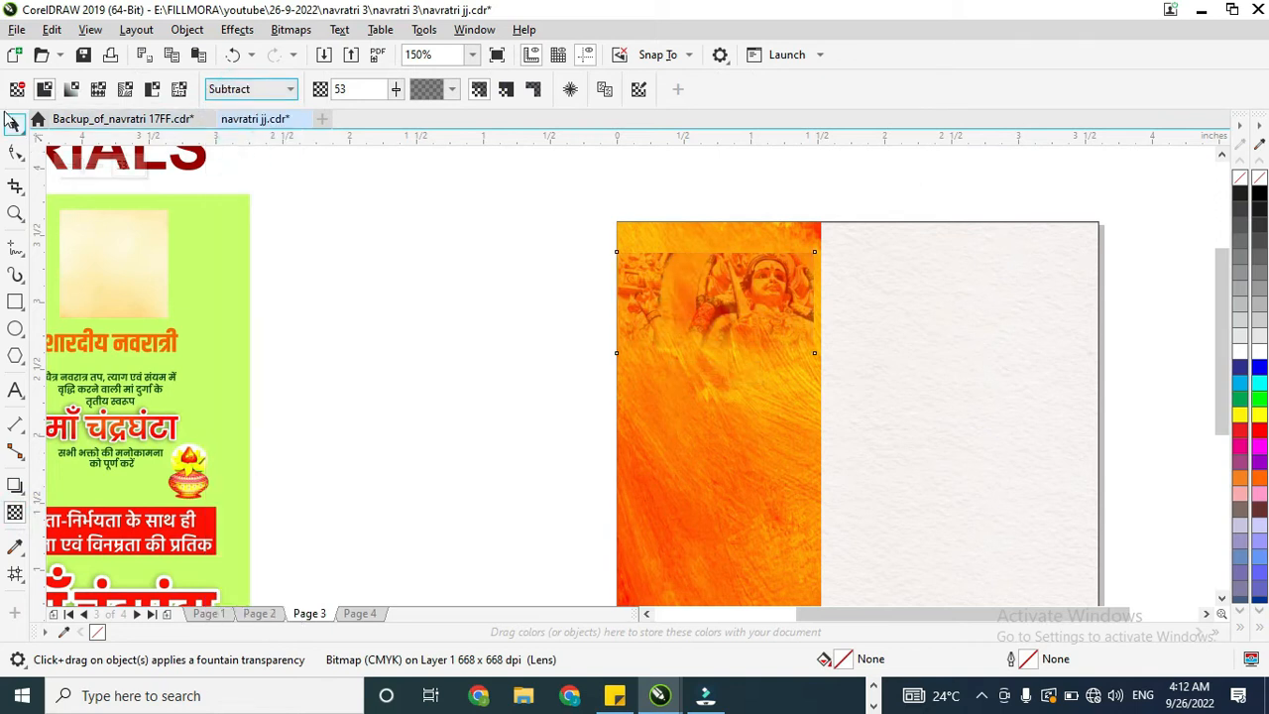
pyautogui.click(14, 123)
# Step: Enlarge the faded goddess image to about 3.35 × 1.73 in with the face over the orange panel, and PowerClip it inside the panel
pyautogui.moveTo(839, 235); pyautogui.dragTo(807, 255)
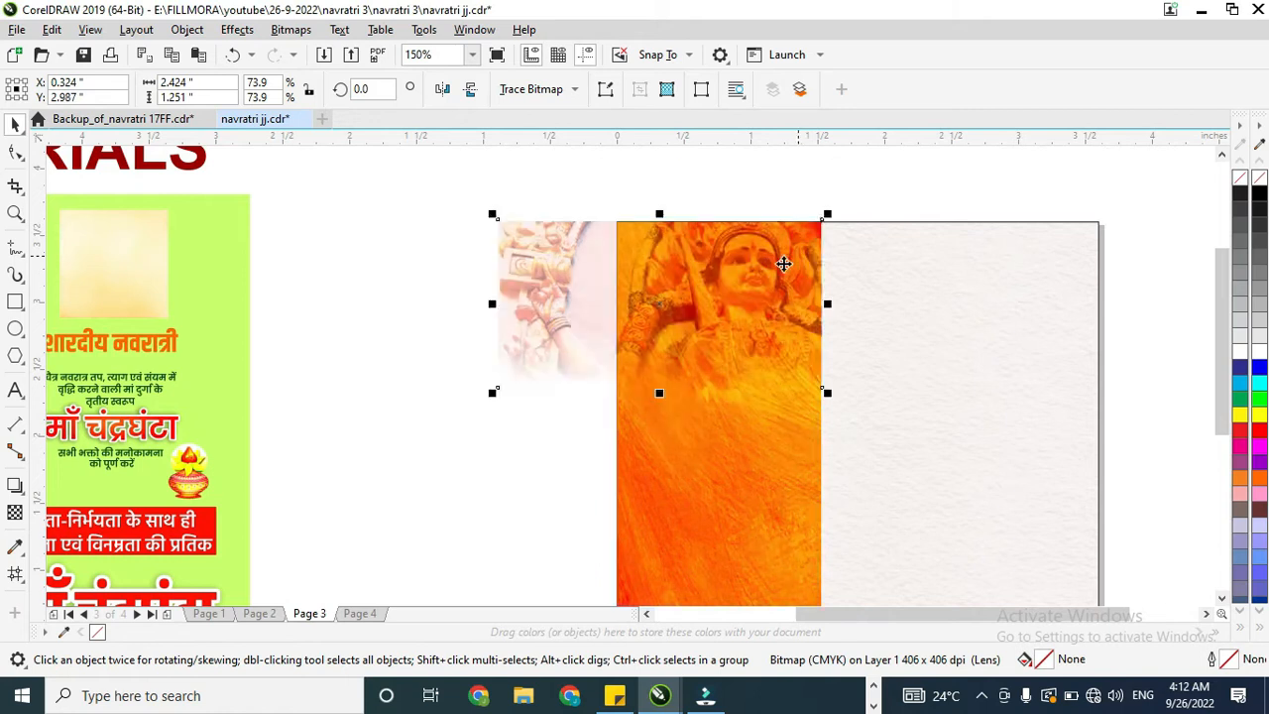
pyautogui.moveTo(490, 392); pyautogui.dragTo(363, 529)
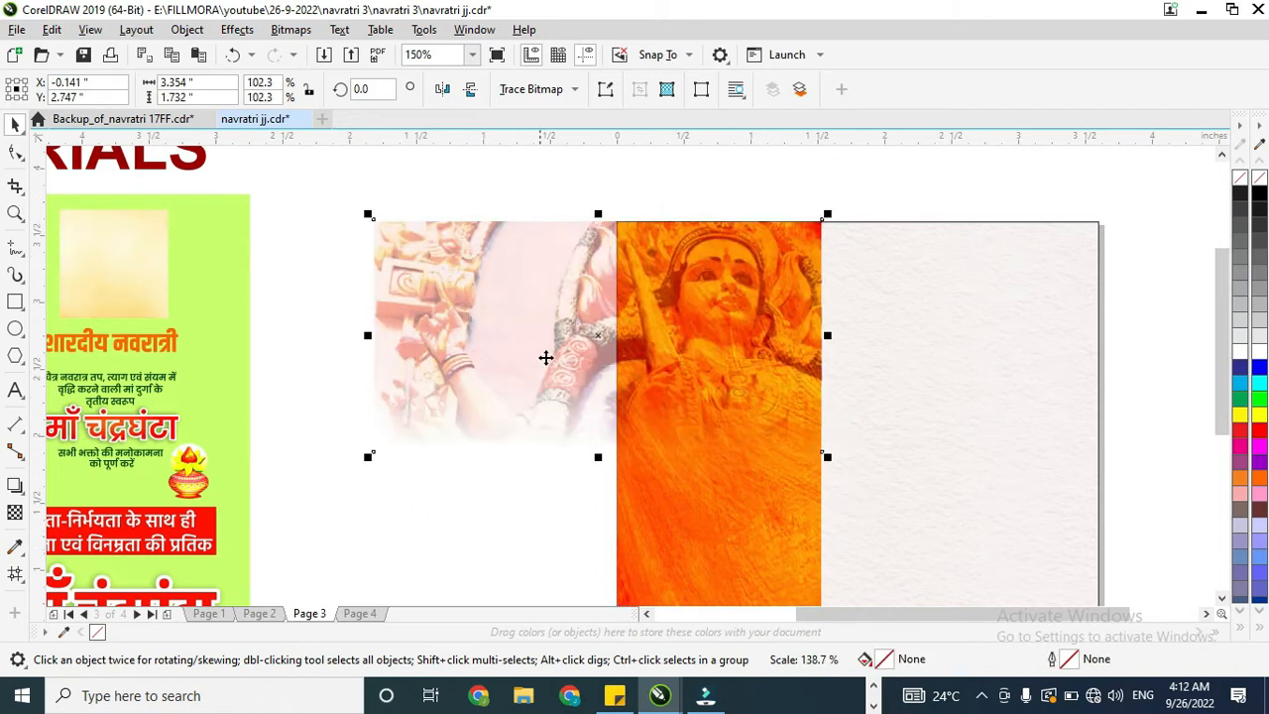
pyautogui.scroll(-2, 637, 264)
pyautogui.rightClick(652, 276)
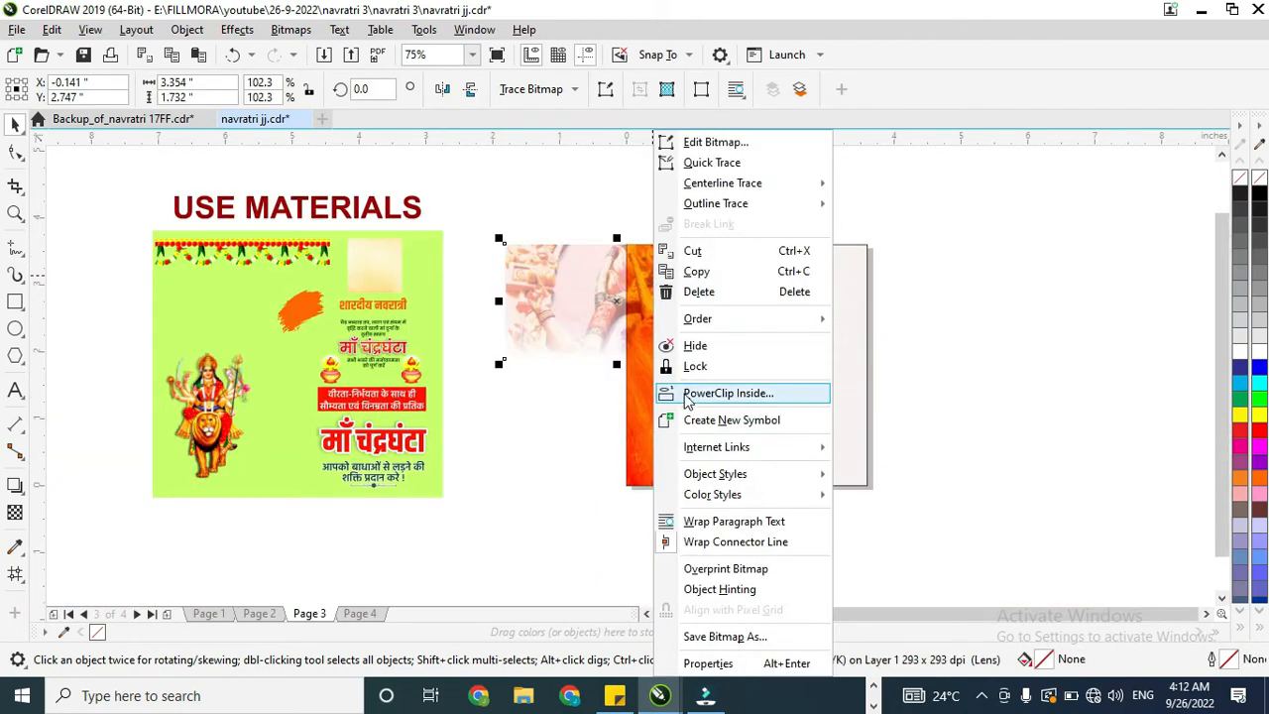
pyautogui.click(731, 312)
pyautogui.click(688, 427)
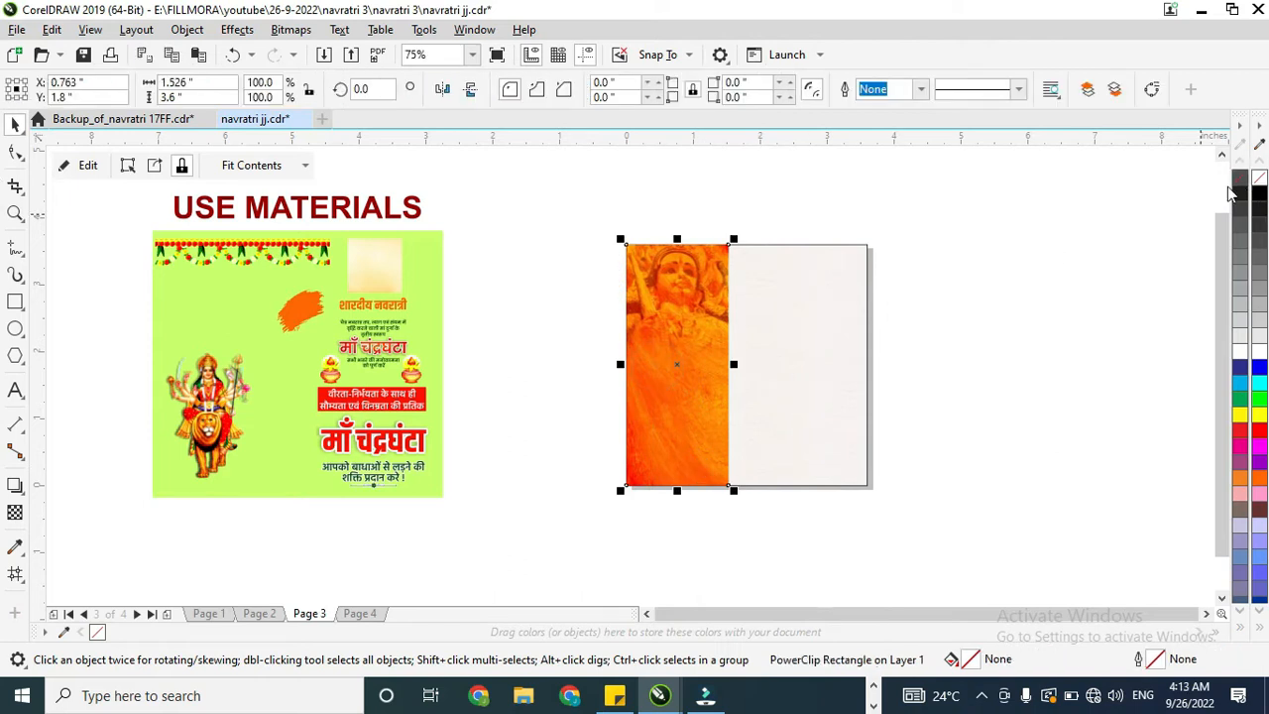
# Step: Group the Durga figure's pieces on the materials board and delete the stray orange speck at the group's upper corner
pyautogui.moveTo(216, 411)
pyautogui.mouseDown()
pyautogui.moveTo(660, 396)
pyautogui.moveTo(680, 415)
pyautogui.mouseUp()
pyautogui.hotkey('ctrl', 'z')
pyautogui.moveTo(111, 296); pyautogui.dragTo(331, 510)
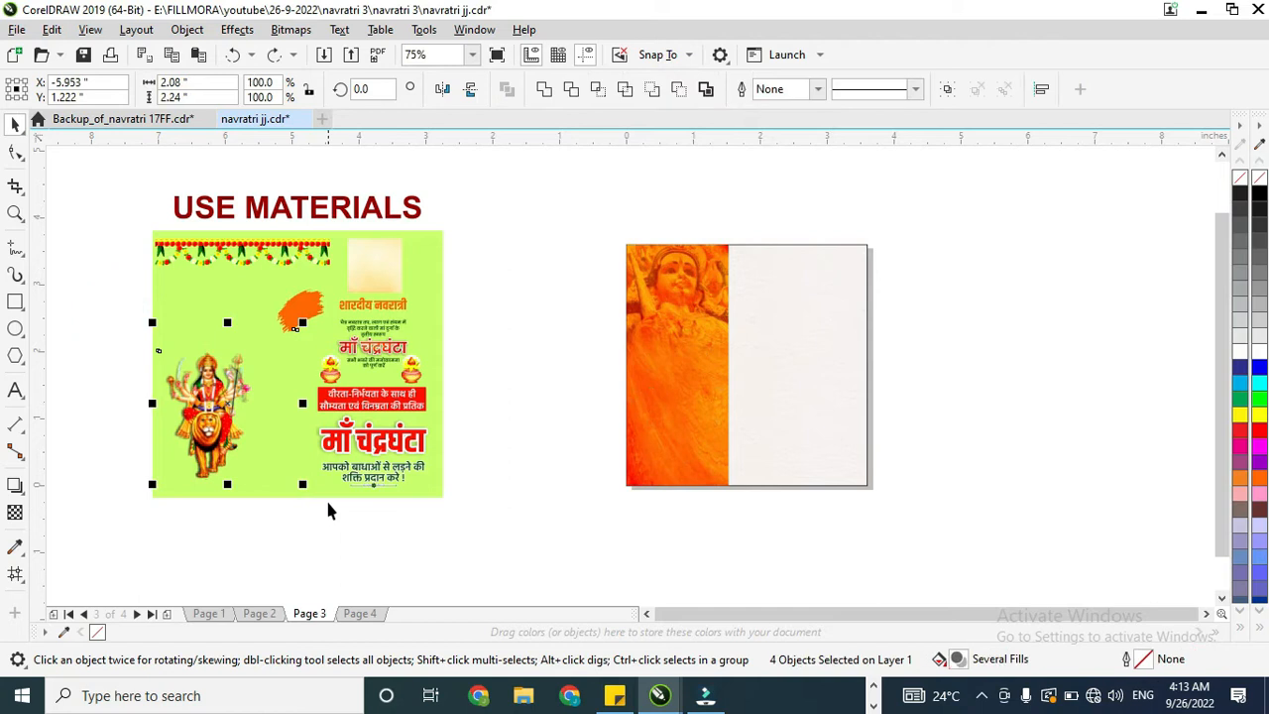
pyautogui.hotkey('ctrl', 'g')
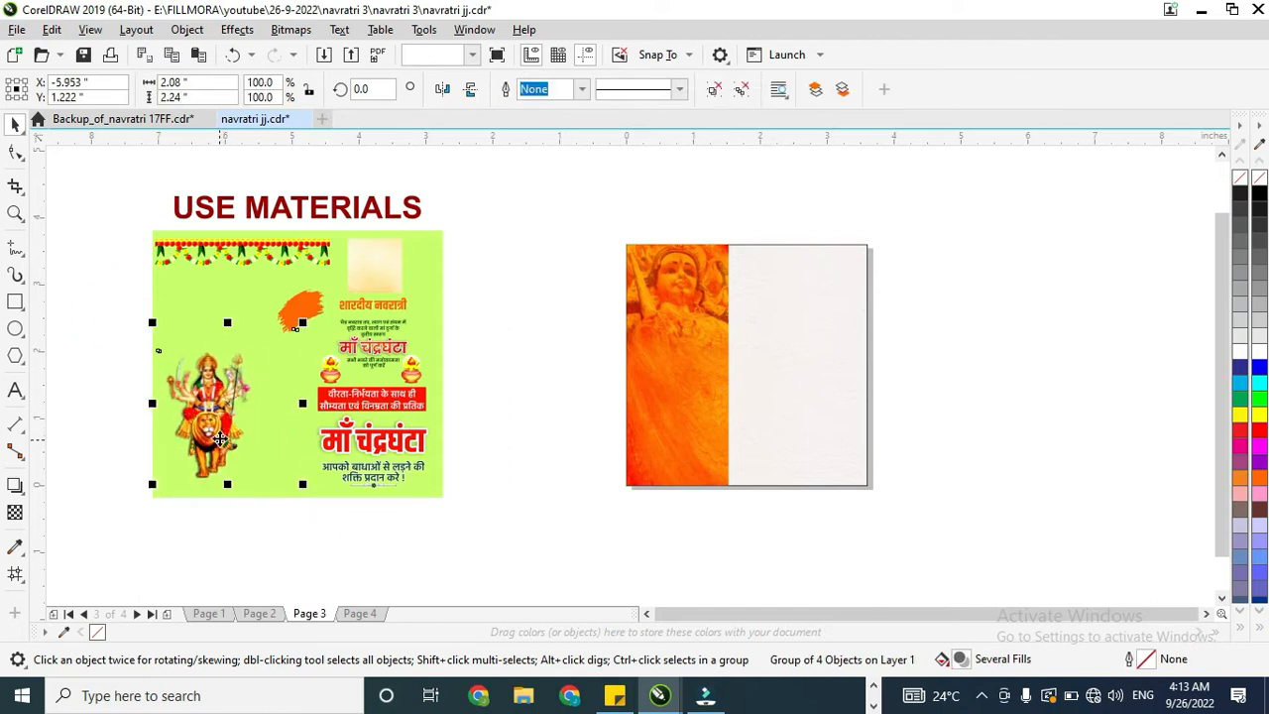
pyautogui.keyDown('ctrl'); pyautogui.click(302, 326); pyautogui.keyUp('ctrl')
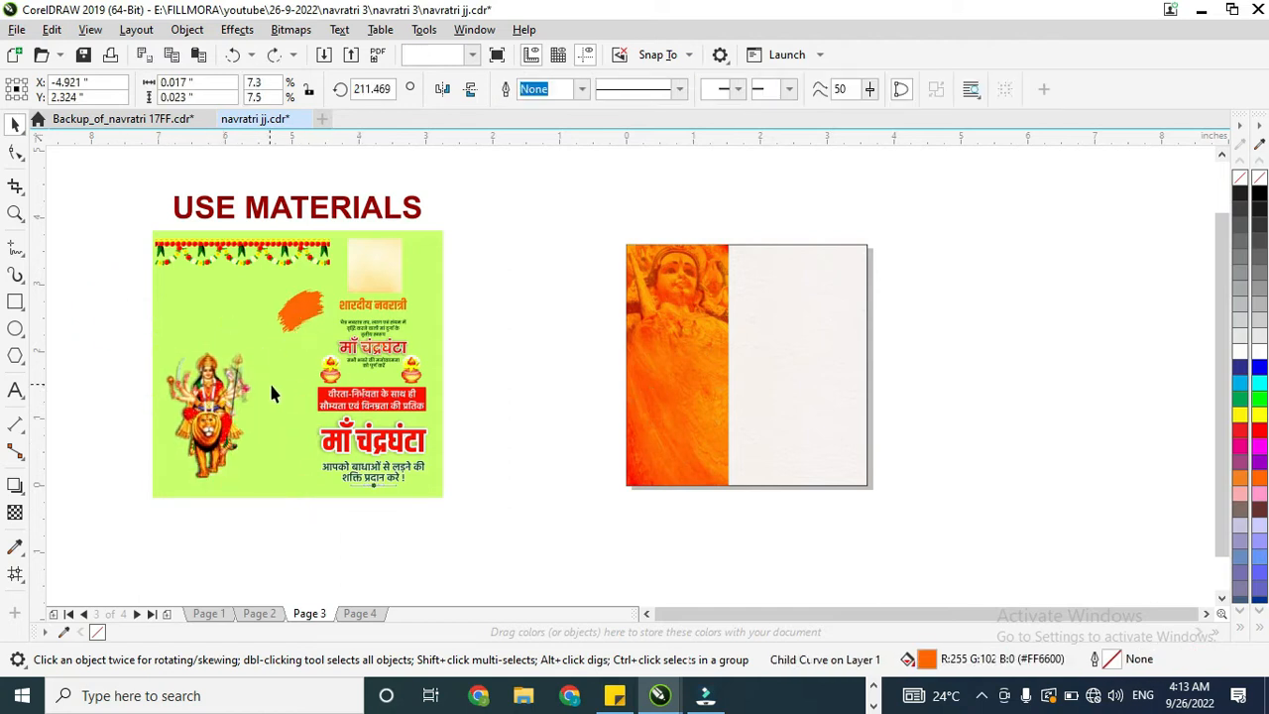
pyautogui.press('Delete')
pyautogui.click(221, 399)
pyautogui.moveTo(221, 399); pyautogui.dragTo(651, 426)
pyautogui.hotkey('ctrl', 'z')
# Step: Remove the remaining stray speck from the Durga group and move the group onto the lower part of the orange panel
pyautogui.scroll(2, 289, 368)
pyautogui.keyDown('ctrl'); pyautogui.click(292, 347); pyautogui.keyUp('ctrl')
pyautogui.click(210, 414)
pyautogui.scroll(-1, 214, 417)
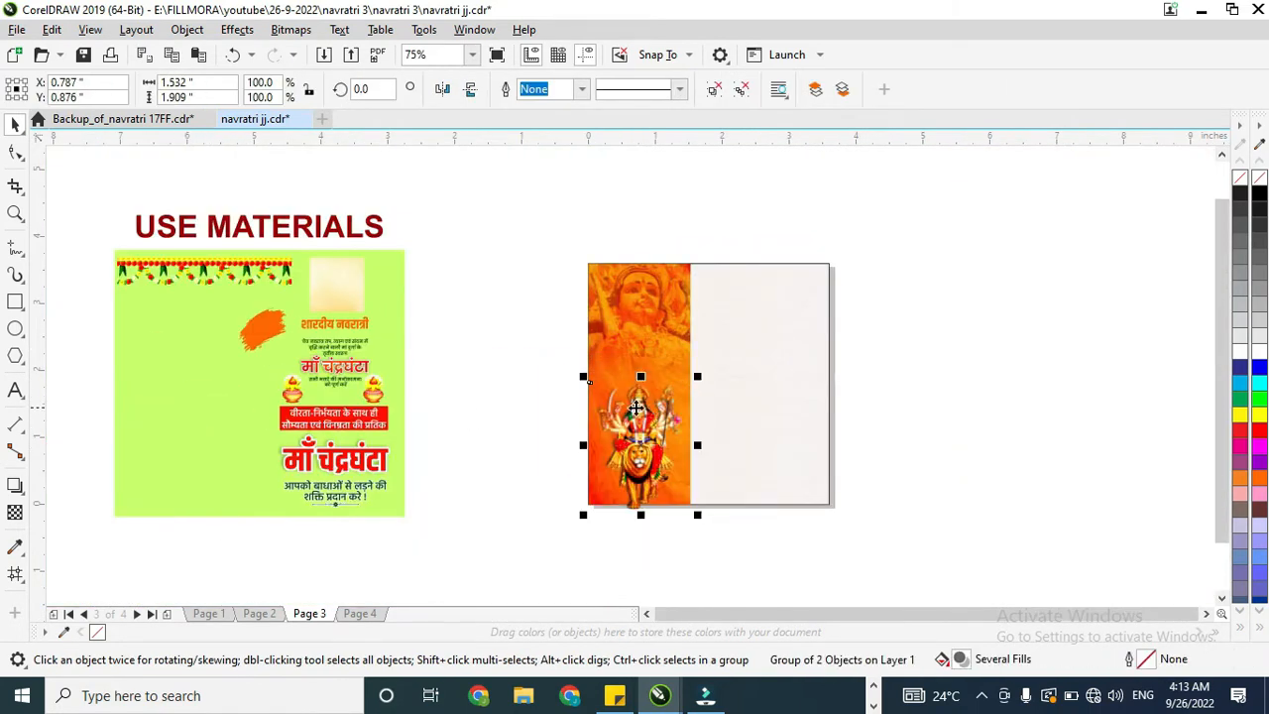
# Step: Enlarge the Durga group to about 1.79 × 2.23 in, raise it slightly, and align it with the orange panel's left edge
pyautogui.moveTo(700, 372); pyautogui.dragTo(717, 351)
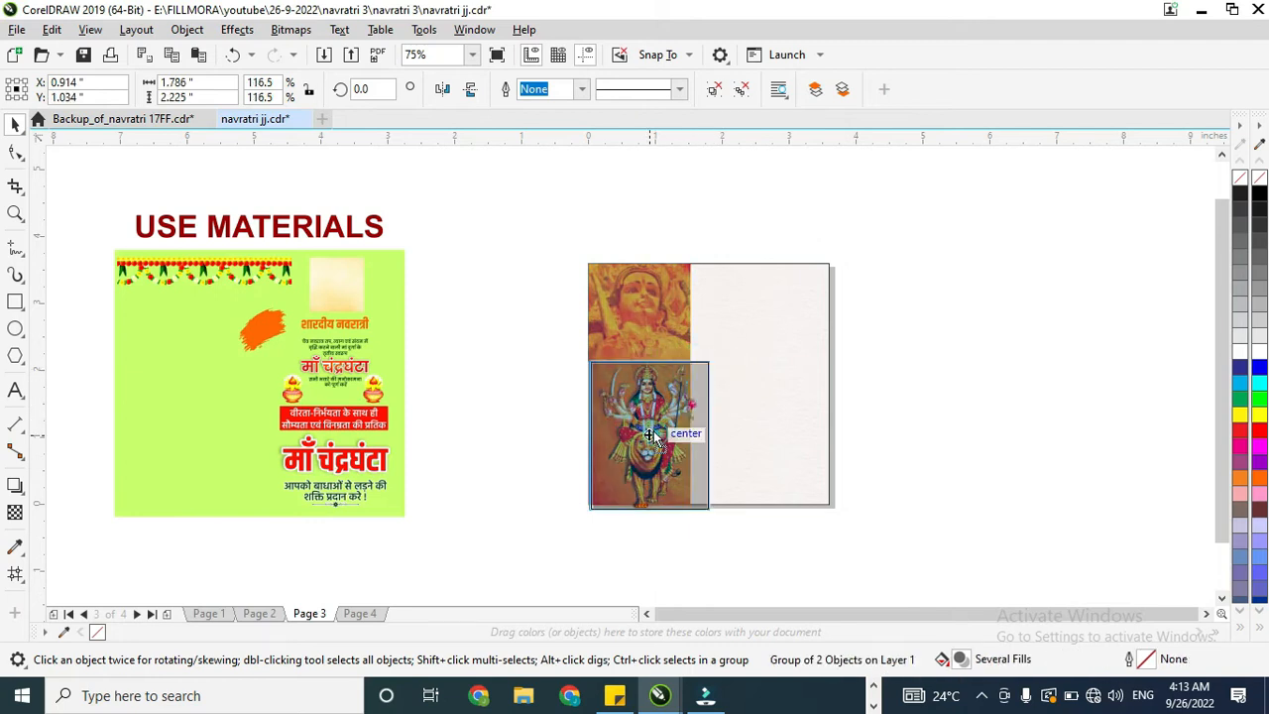
pyautogui.scroll(1, 652, 435)
pyautogui.moveTo(659, 445); pyautogui.dragTo(659, 418)
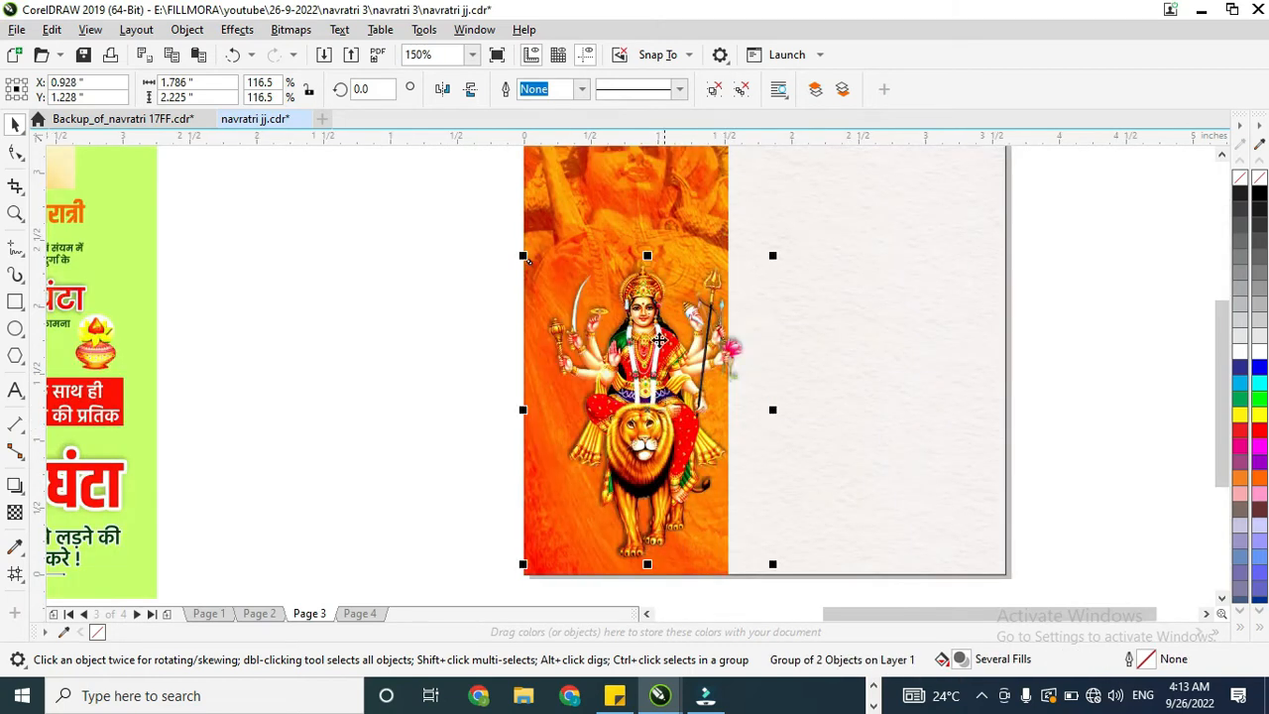
pyautogui.hotkey('ctrl', 'u')
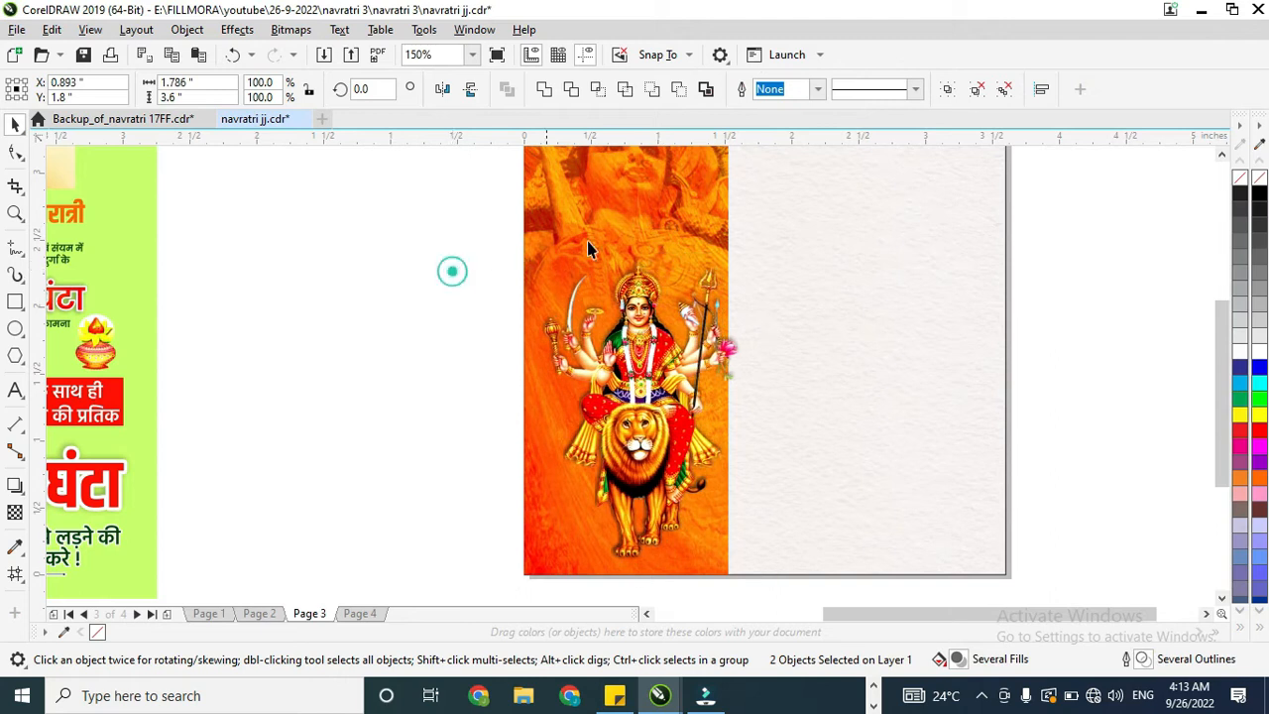
pyautogui.click(609, 212)
pyautogui.scroll(-1, 649, 211)
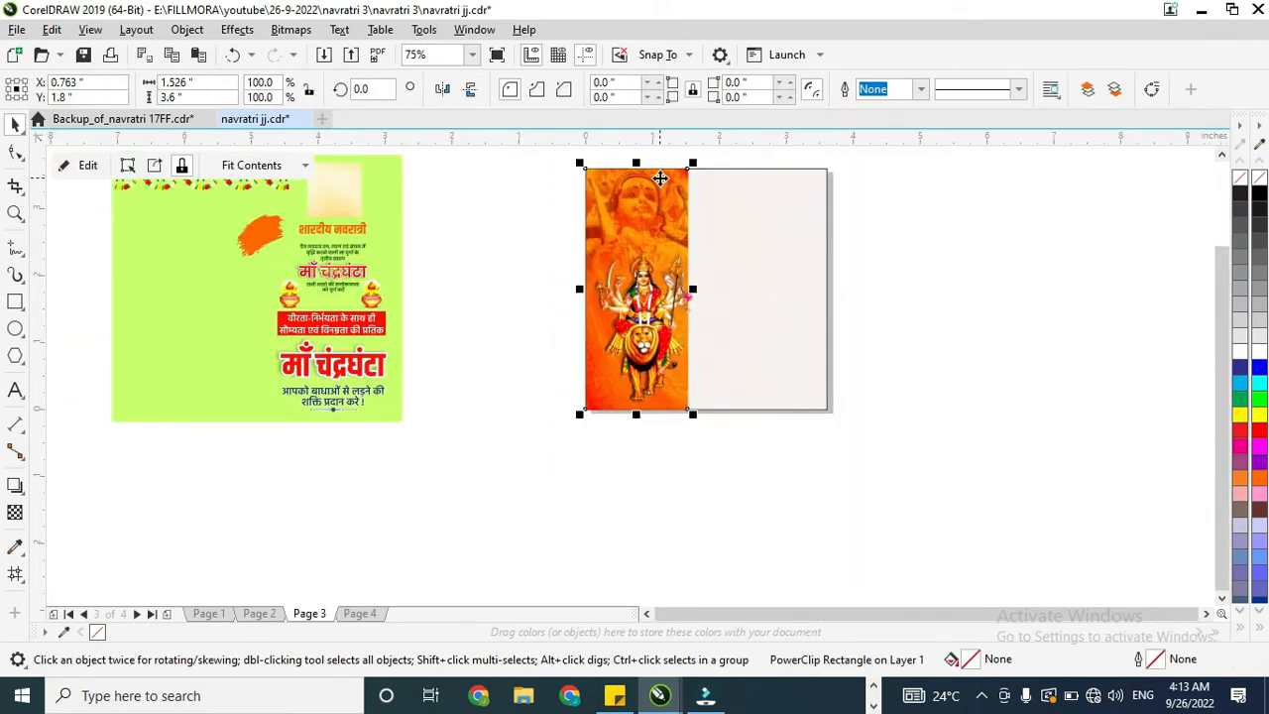
pyautogui.rightClick(661, 178)
pyautogui.click(536, 254)
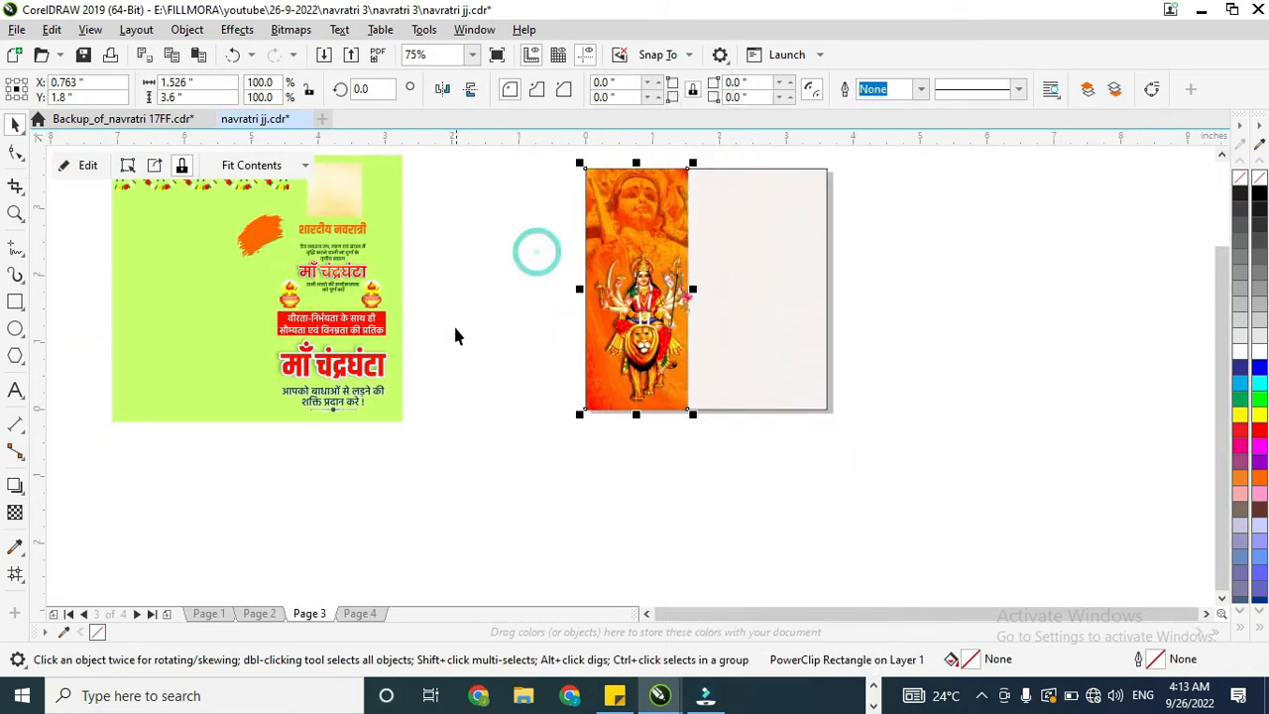
# Step: Move both pots, the red caption banner, the large माँ चंद्रघंटा title and the lines below it onto the white part of the page
pyautogui.scroll(-1, 455, 335)
pyautogui.scroll(2, 408, 384)
pyautogui.click(349, 433)
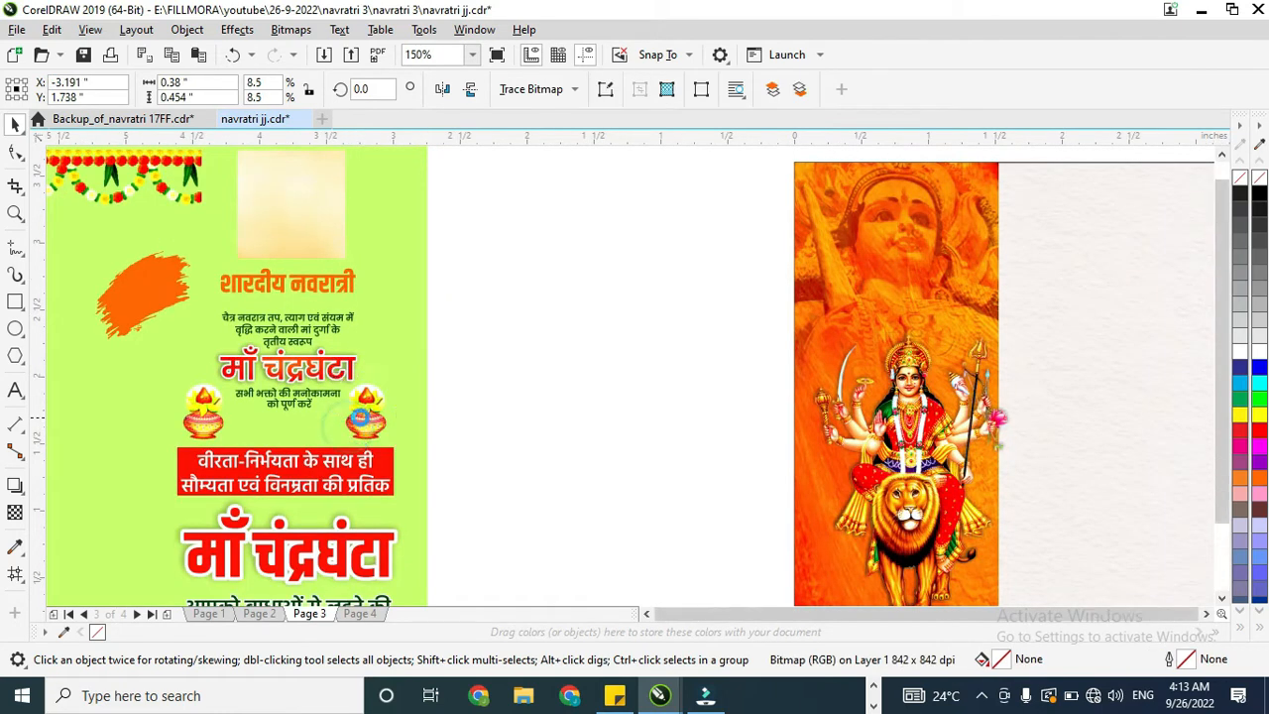
pyautogui.scroll(-1, 337, 429)
pyautogui.keyDown('shift'); pyautogui.click(285, 422); pyautogui.keyUp('shift')
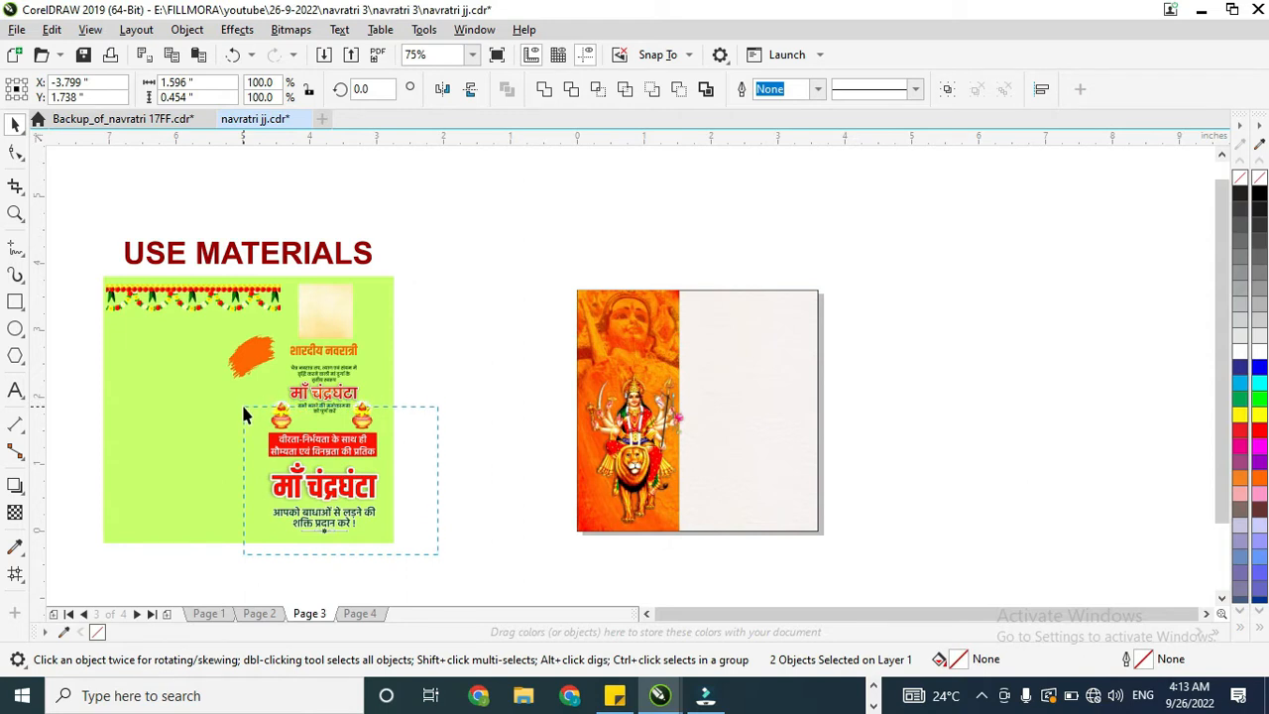
pyautogui.moveTo(244, 407); pyautogui.dragTo(244, 408)
pyautogui.scroll(1, 336, 408)
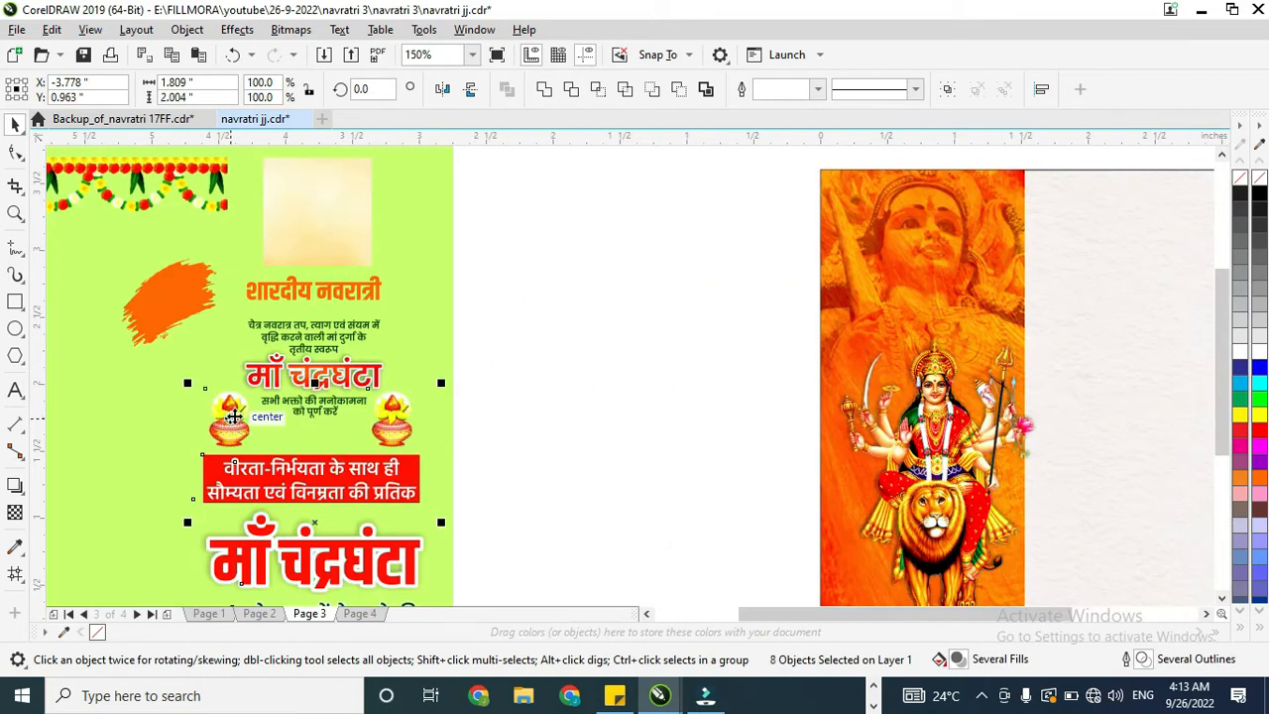
pyautogui.scroll(-1, 231, 416)
pyautogui.moveTo(471, 419); pyautogui.dragTo(805, 258)
pyautogui.scroll(1, 744, 362)
pyautogui.moveTo(699, 378); pyautogui.dragTo(690, 383)
pyautogui.scroll(-2, 690, 383)
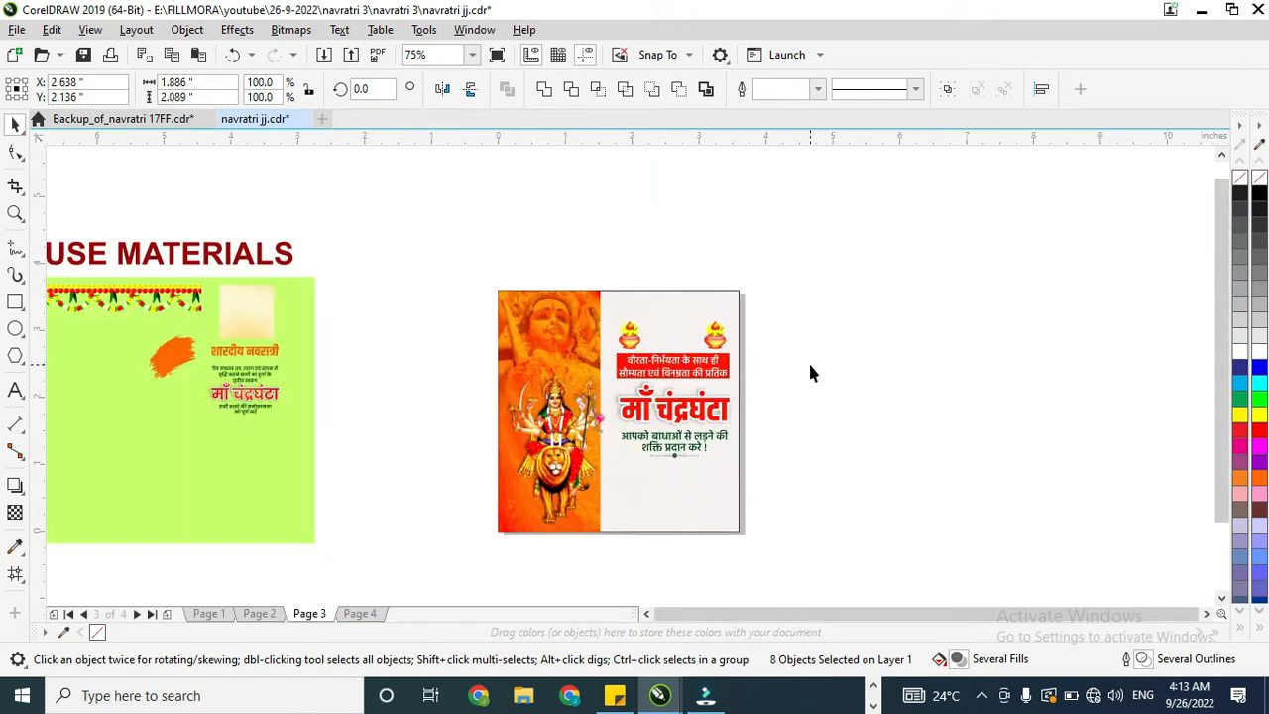
# Step: Enlarge the right-hand pot to about 2.44 × 2.92 in and position it over the lower portion of the white area
pyautogui.click(399, 347)
pyautogui.moveTo(724, 333); pyautogui.dragTo(811, 380)
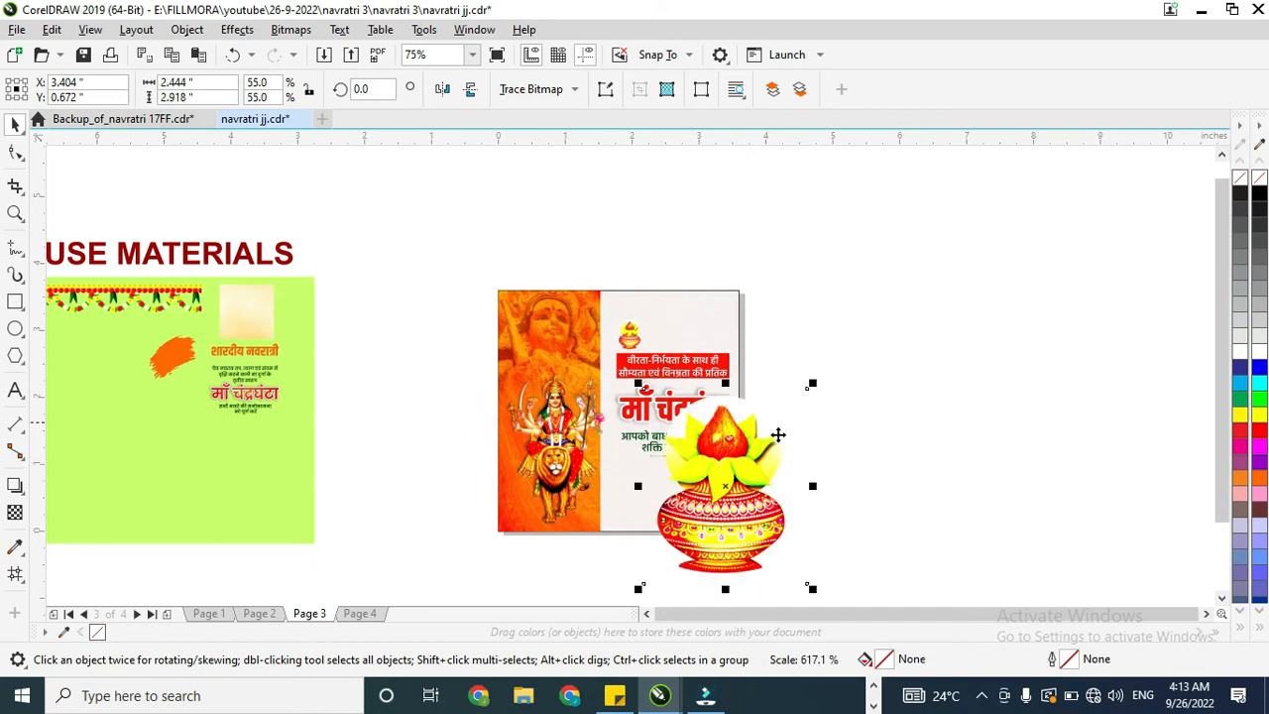
pyautogui.moveTo(783, 422); pyautogui.dragTo(692, 447)
pyautogui.click(692, 447)
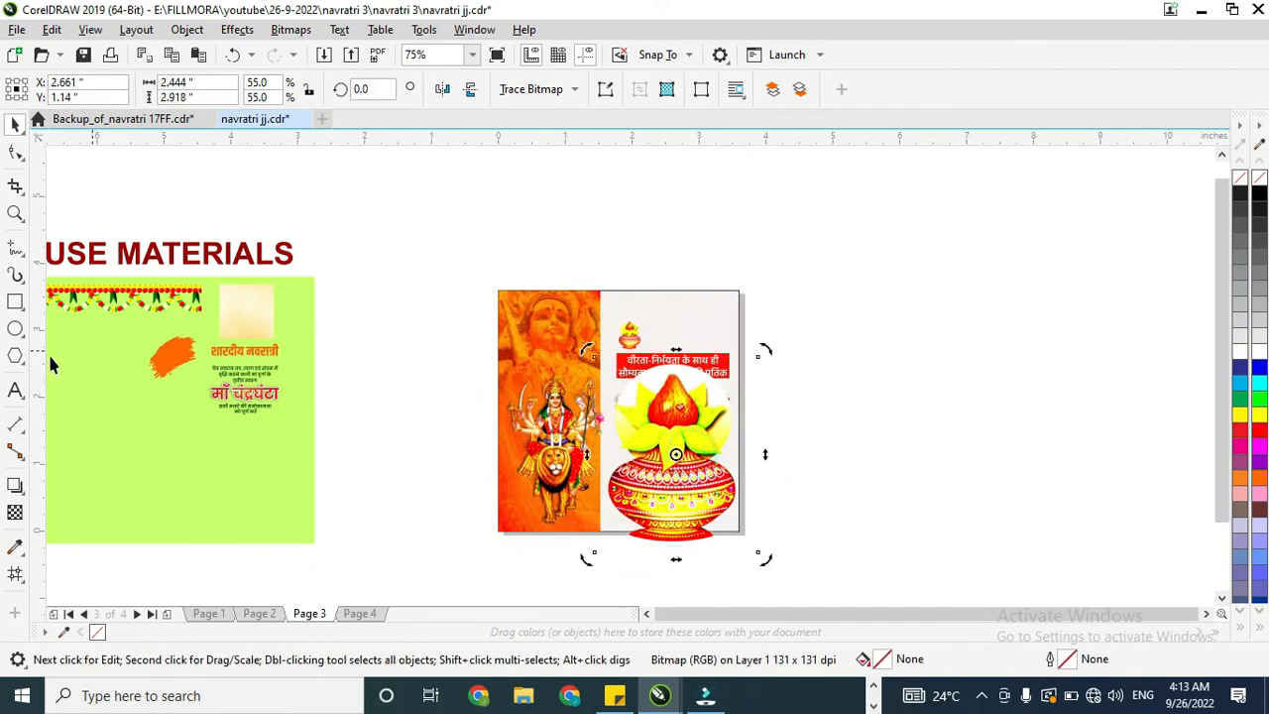
# Step: Apply a uniform transparency of 91 to the enlarged pot
pyautogui.click(15, 512)
pyautogui.click(691, 597)
pyautogui.click(679, 528)
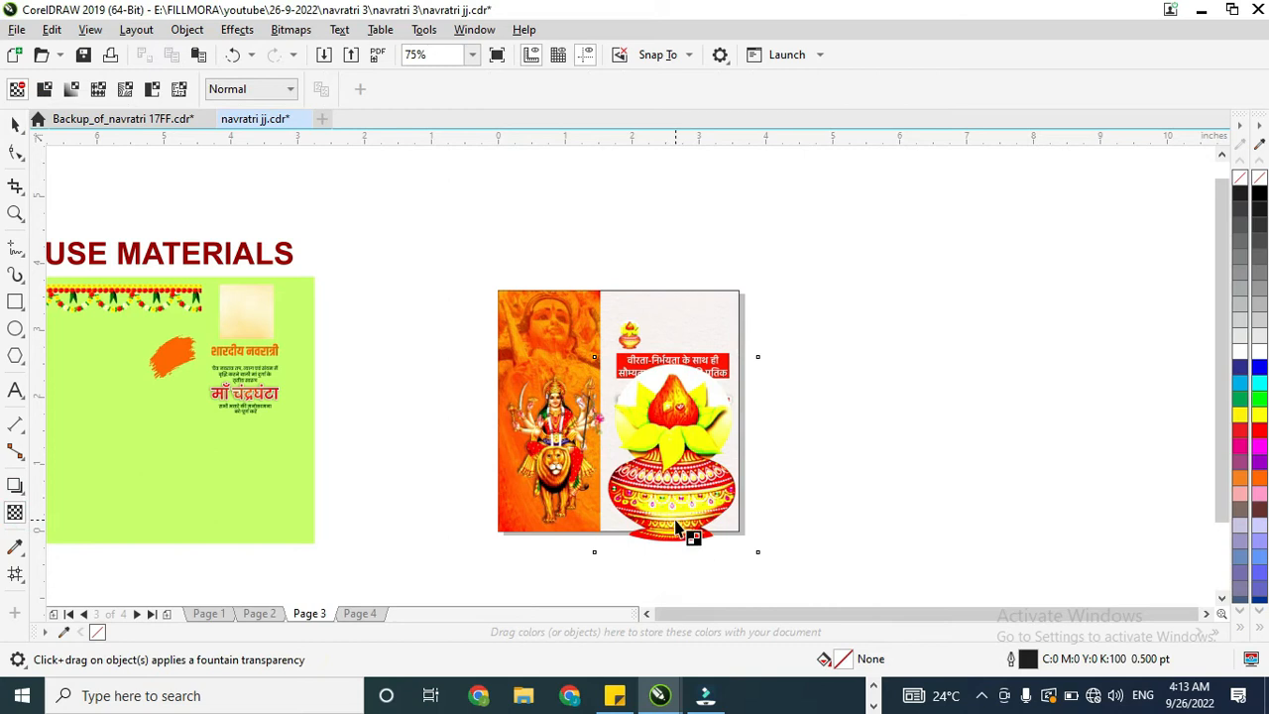
pyautogui.click(673, 572)
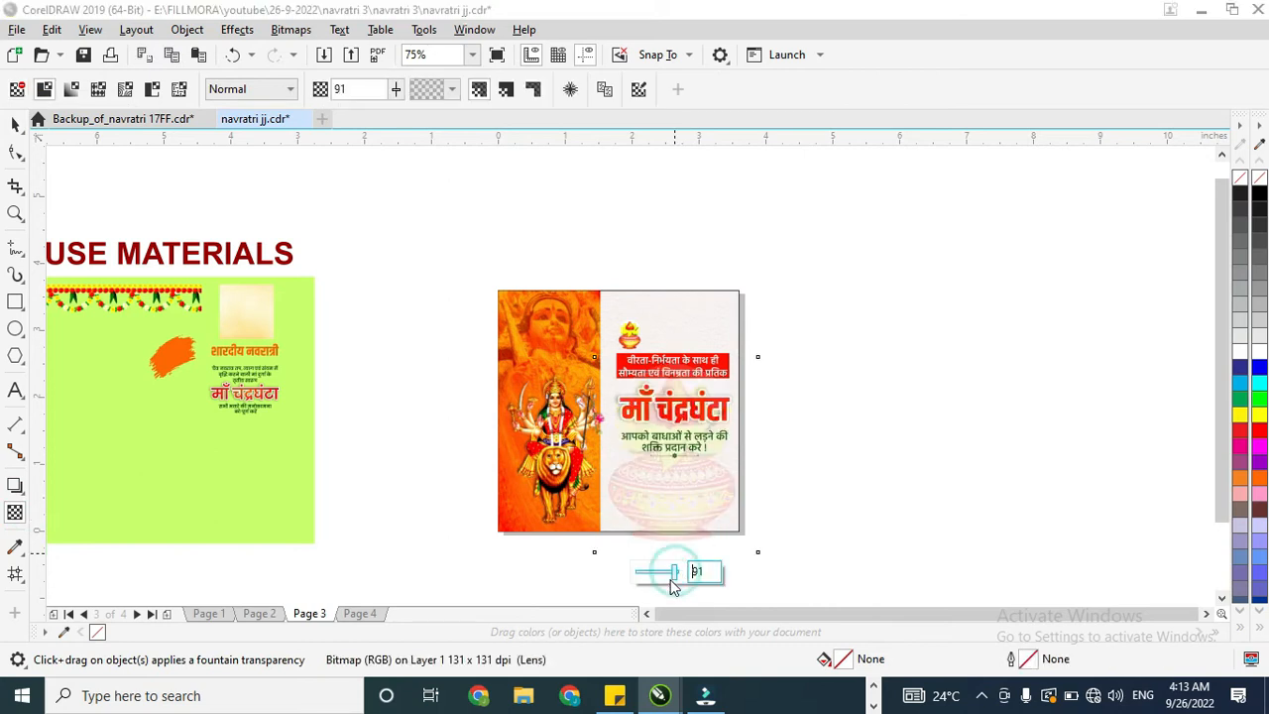
# Step: PowerClip the faded large pot inside the poster's white background rectangle
pyautogui.click(14, 125)
pyautogui.rightClick(704, 466)
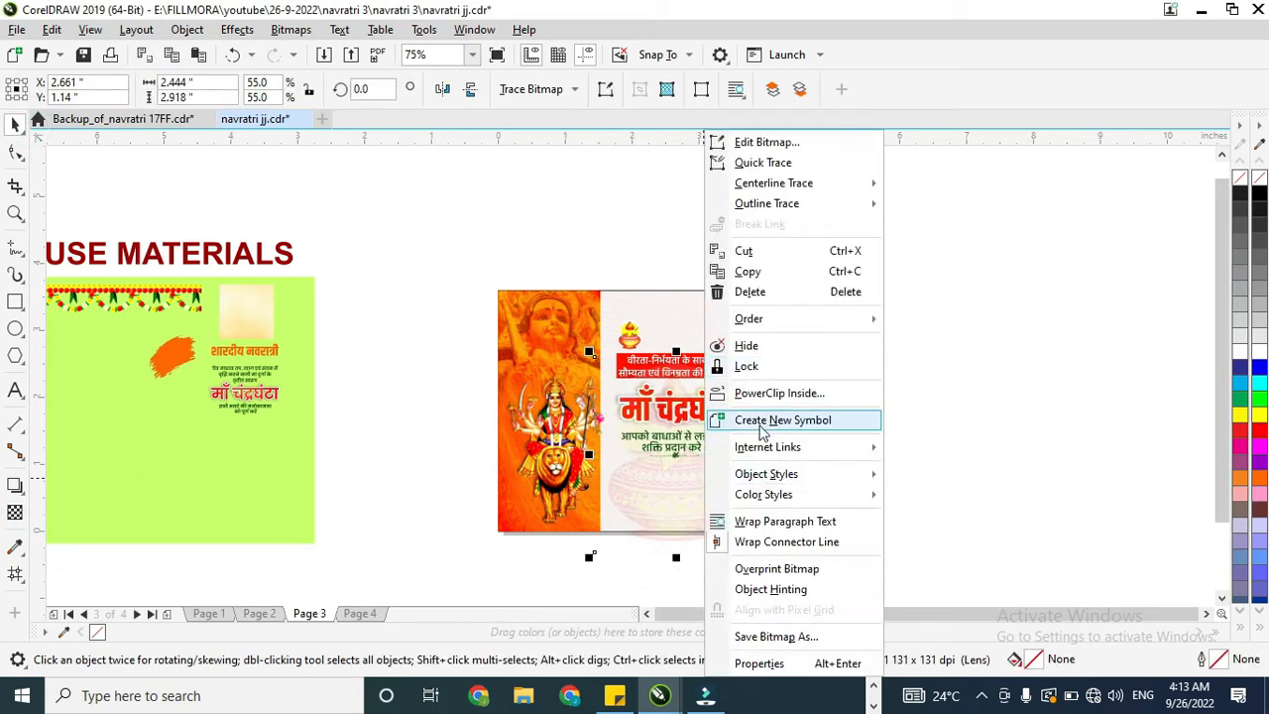
pyautogui.click(779, 392)
pyautogui.click(683, 298)
pyautogui.scroll(3, 691, 467)
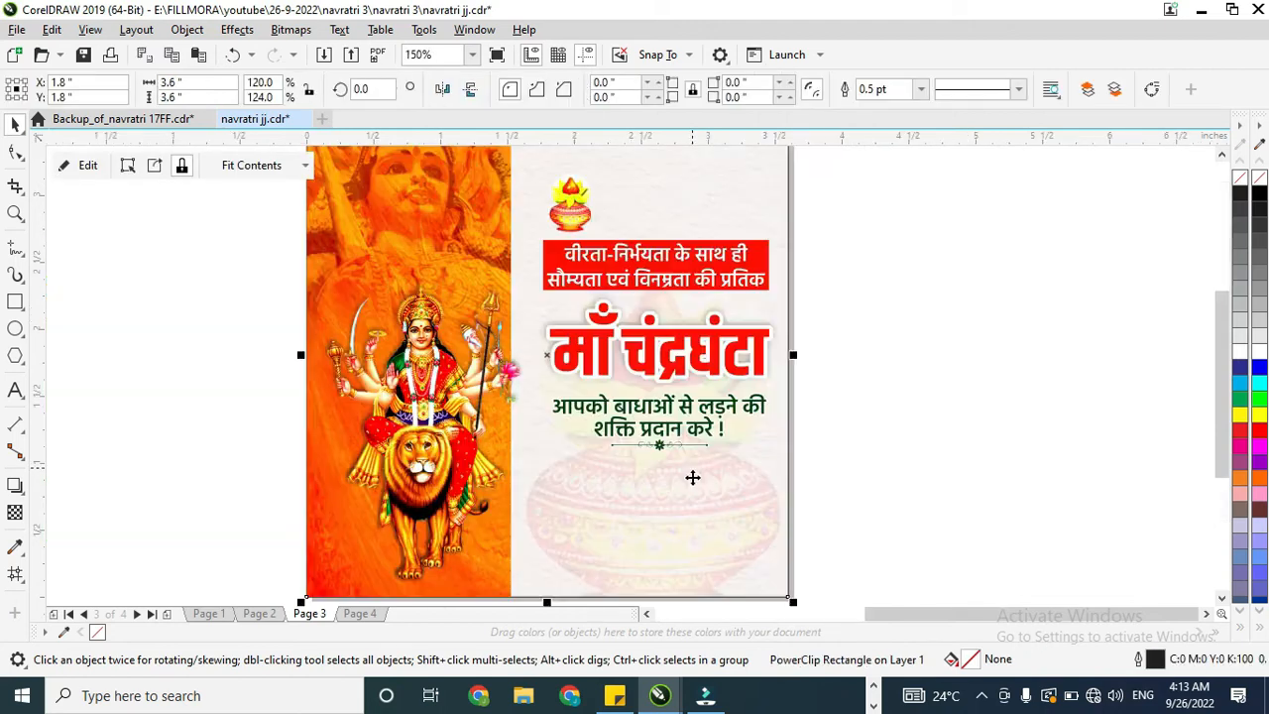
# Step: Edit the background's PowerClip contents, shift the faded pot slightly left and up, and finish editing
pyautogui.doubleClick(694, 479)
pyautogui.click(692, 475)
pyautogui.moveTo(697, 489); pyautogui.dragTo(694, 465)
pyautogui.moveTo(713, 413); pyautogui.dragTo(711, 423)
pyautogui.click(79, 168)
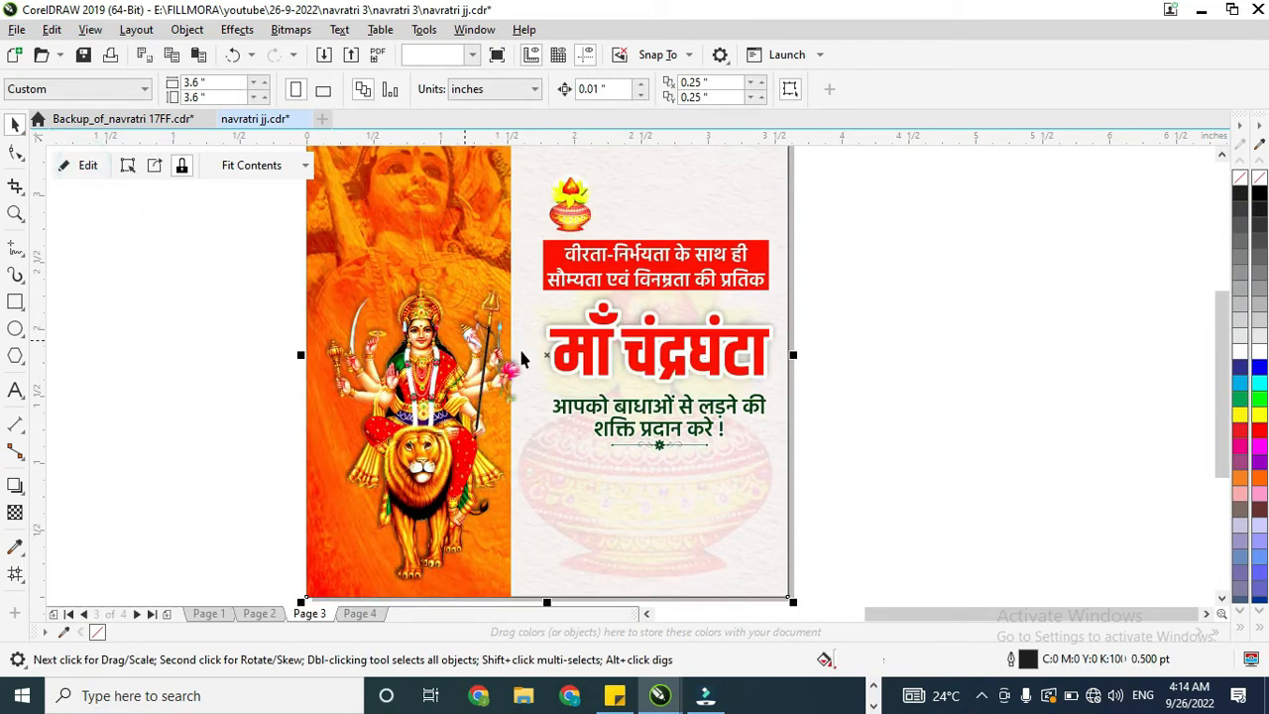
# Step: Reopen the background's contents, shrink the faded pot to about 1.49 × 1.78 in, lower it below the text, and finish editing
pyautogui.scroll(-2, 634, 380)
pyautogui.doubleClick(646, 413)
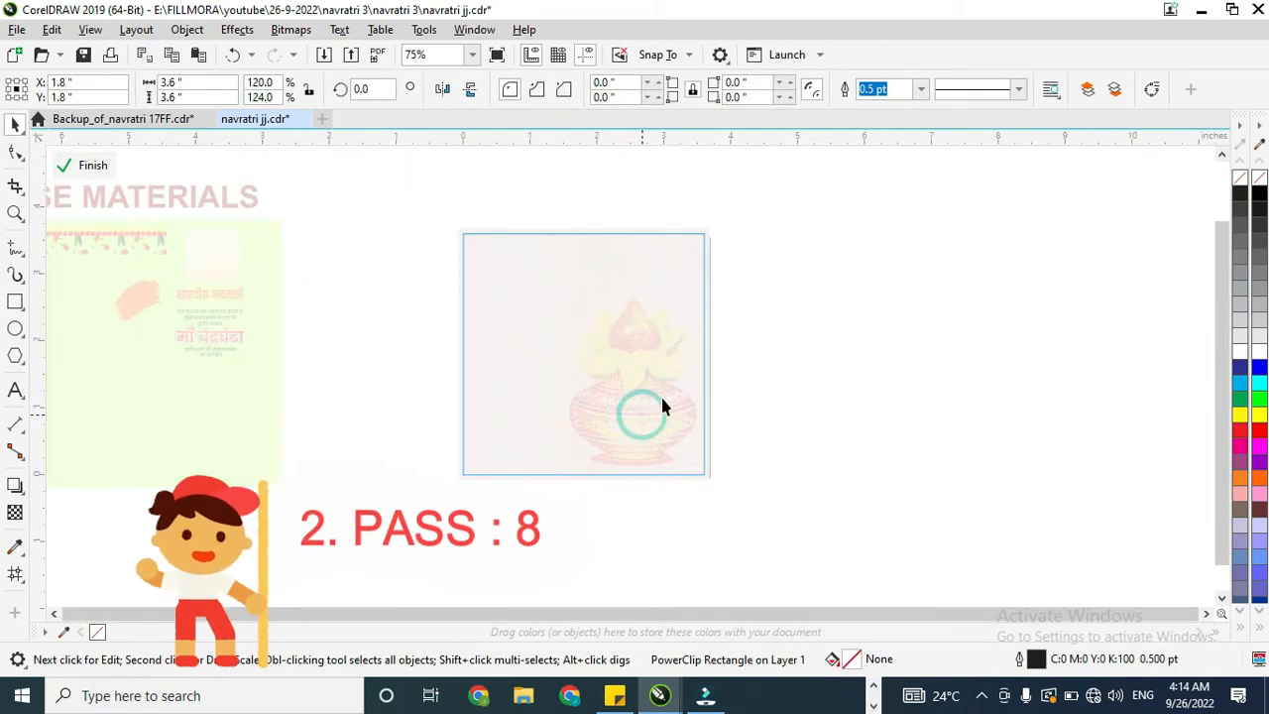
pyautogui.moveTo(723, 276); pyautogui.dragTo(691, 349)
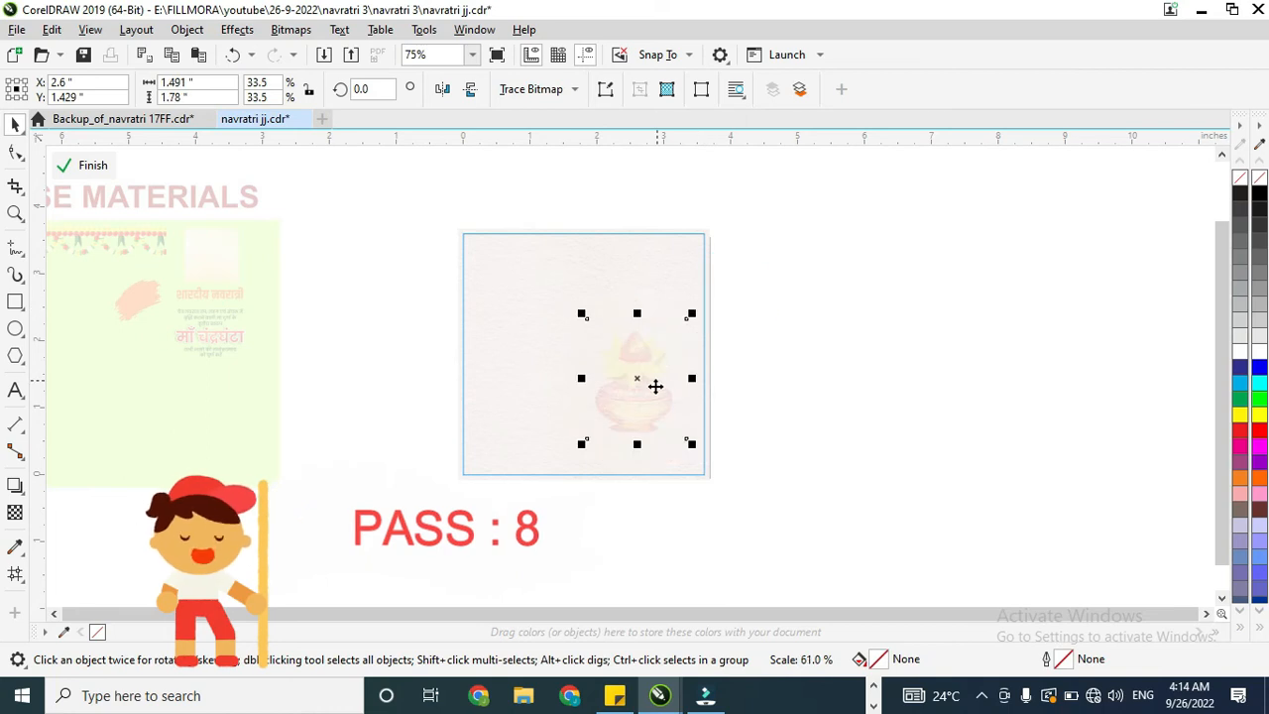
pyautogui.keyDown('ctrl'); pyautogui.click(826, 421); pyautogui.keyUp('ctrl')
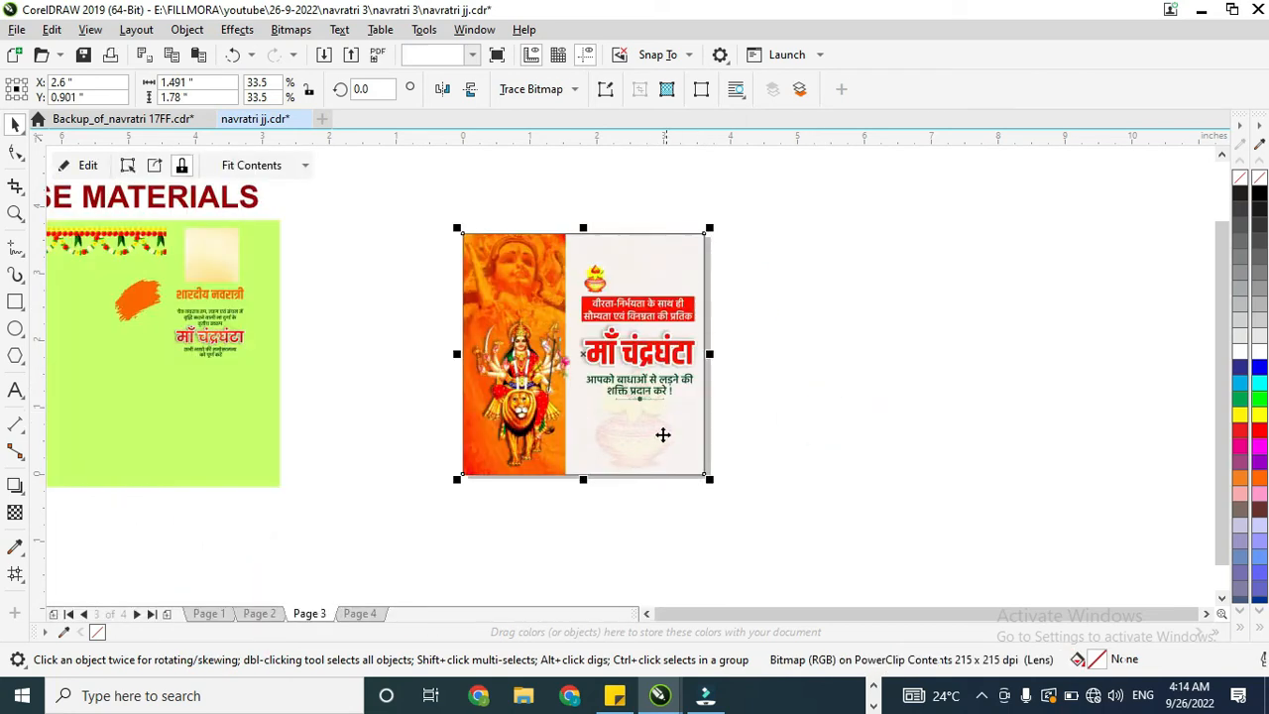
# Step: Duplicate the small pot horizontally so the copy sits above the right end of the red caption banner
pyautogui.scroll(1, 653, 436)
pyautogui.scroll(-1, 647, 438)
pyautogui.click(724, 432)
pyautogui.moveTo(595, 277); pyautogui.dragTo(683, 278)
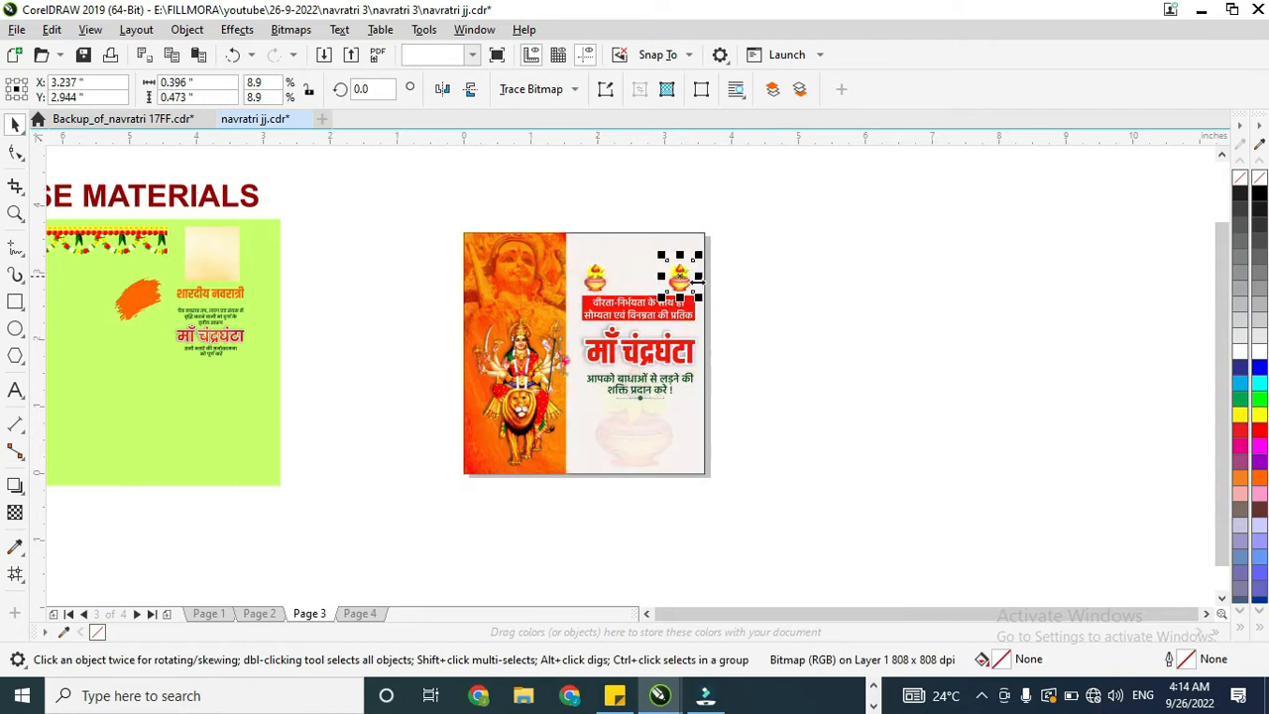
pyautogui.scroll(-1, 688, 288)
pyautogui.scroll(1, 684, 287)
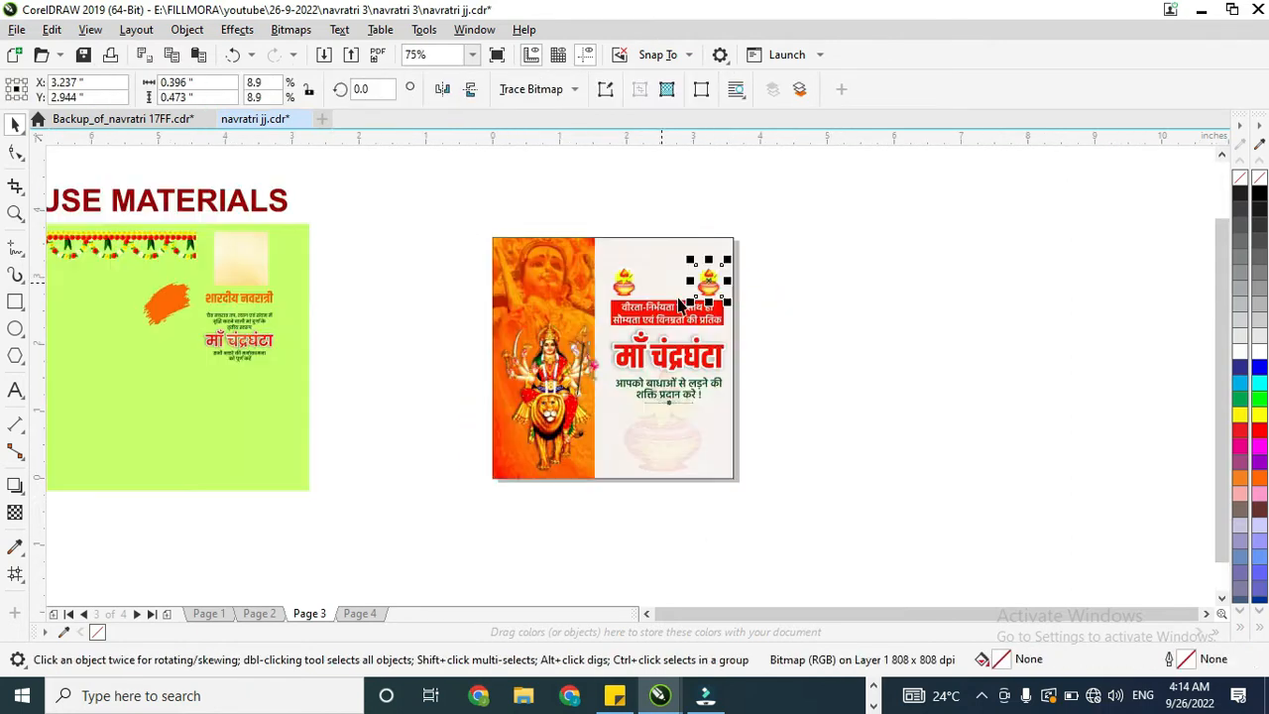
pyautogui.click(570, 260)
pyautogui.scroll(1, 596, 300)
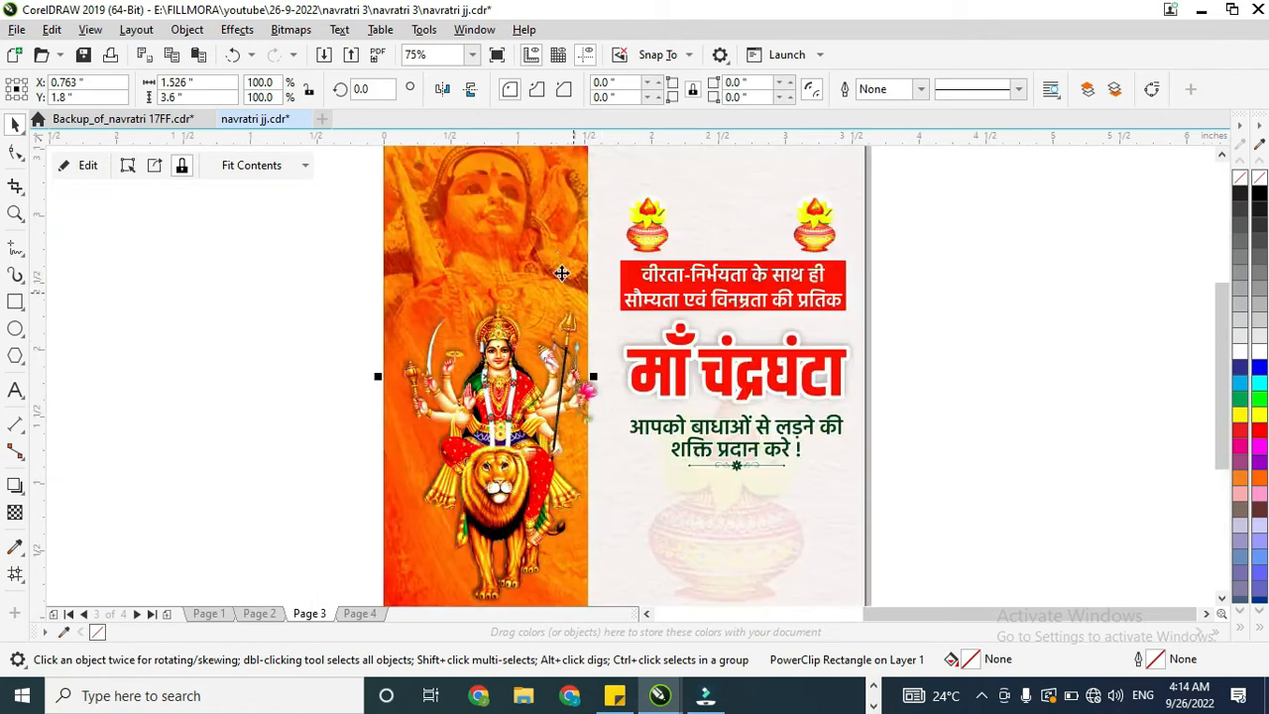
pyautogui.rightClick(558, 261)
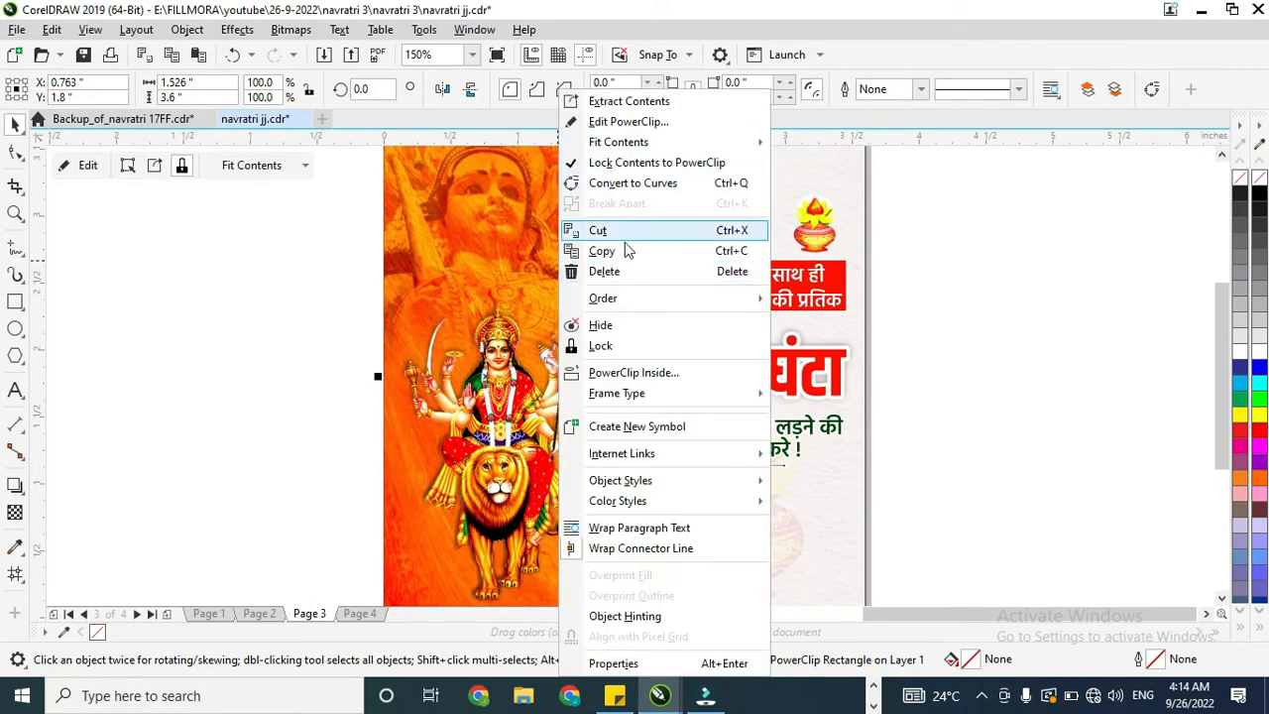
pyautogui.click(631, 345)
pyautogui.scroll(-1, 618, 334)
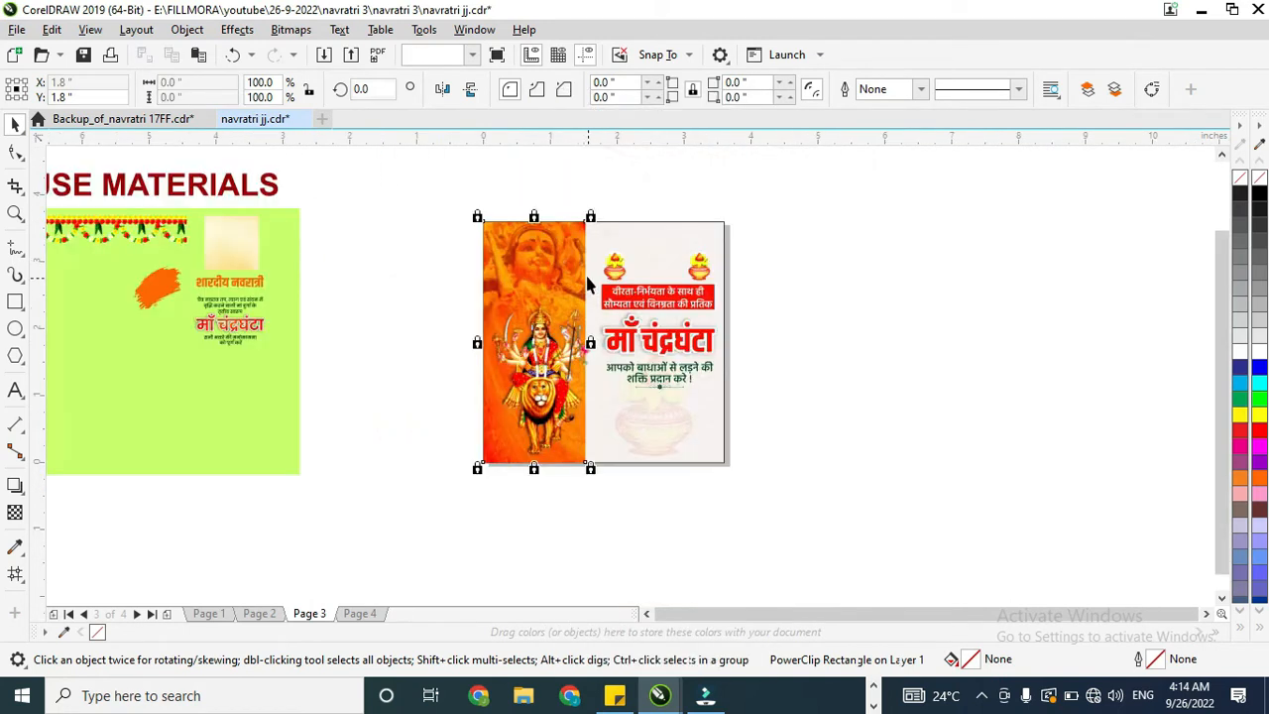
pyautogui.rightClick(575, 247)
pyautogui.click(610, 264)
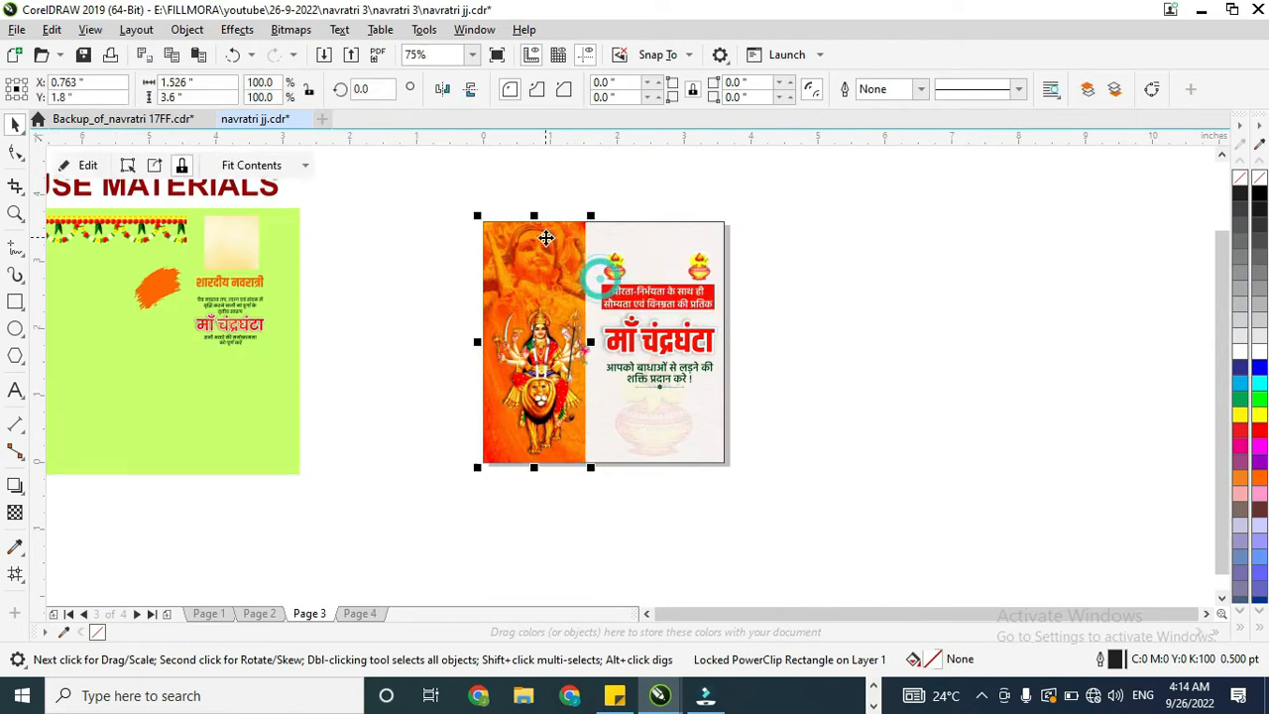
# Step: Unlock the orange panel's contents from its PowerClip frame and widen the panel rightward to about 1.77 in
pyautogui.rightClick(550, 247)
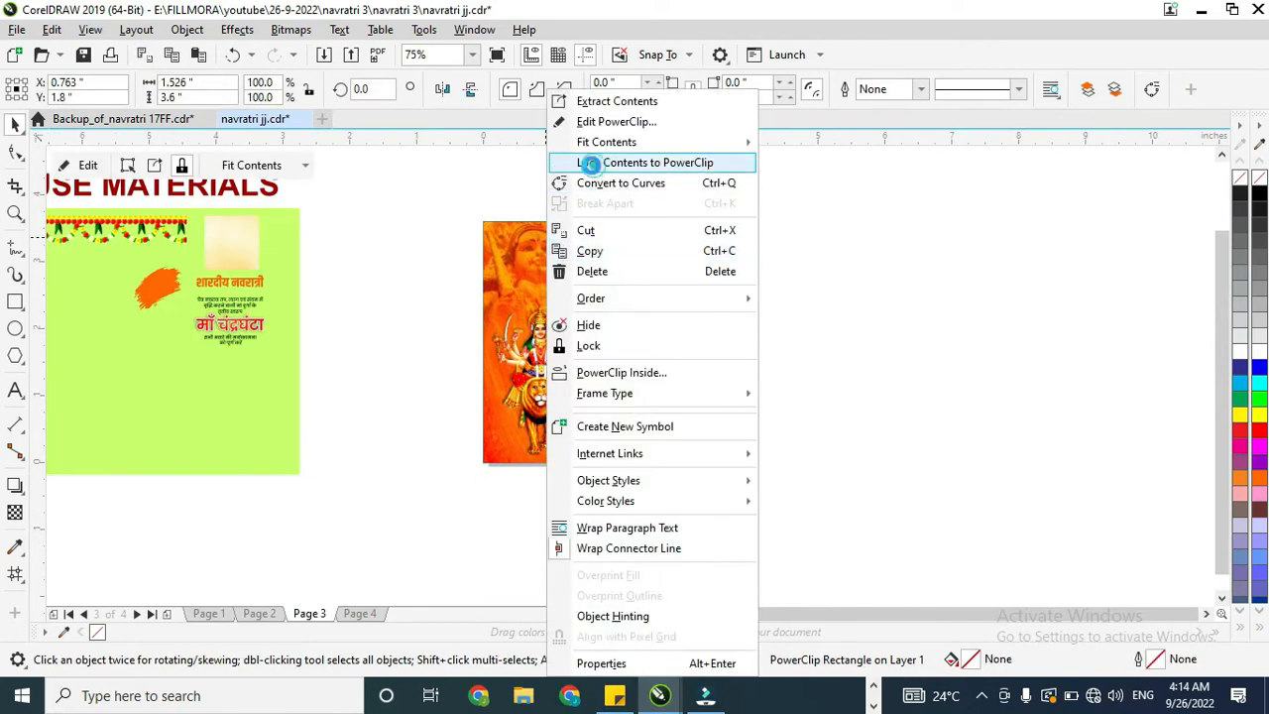
pyautogui.click(595, 163)
pyautogui.click(21, 149)
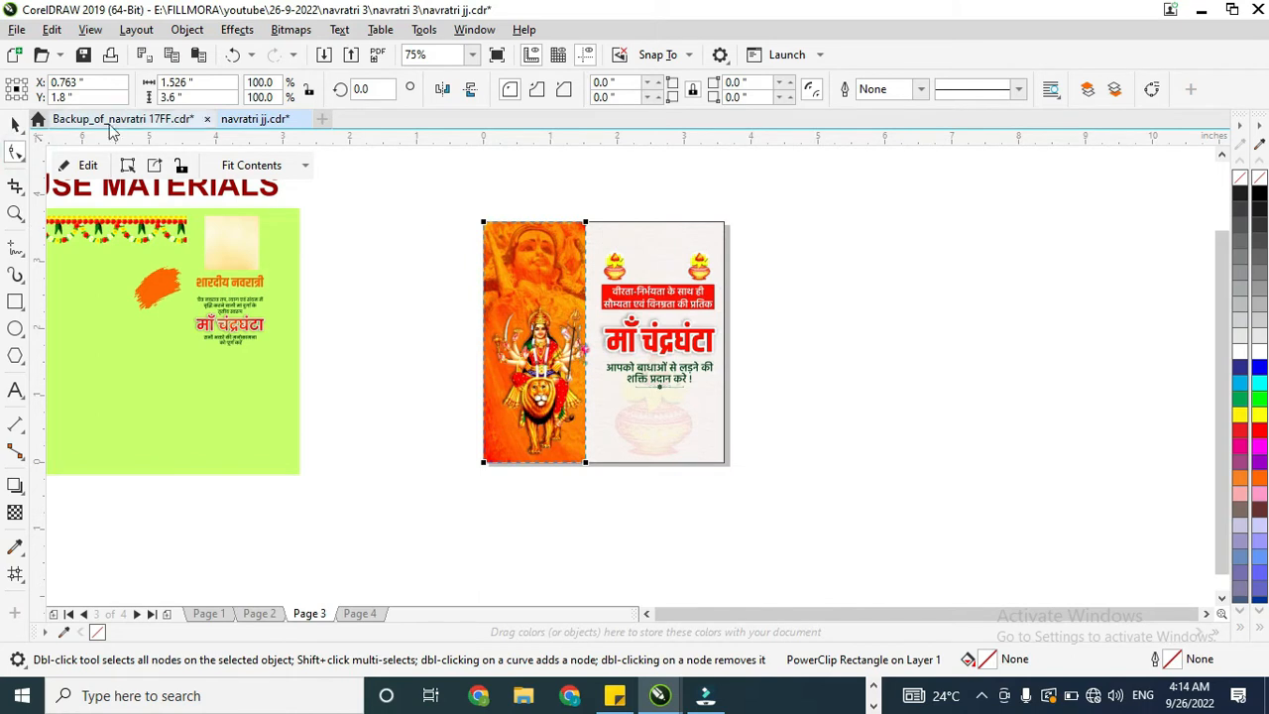
pyautogui.click(15, 125)
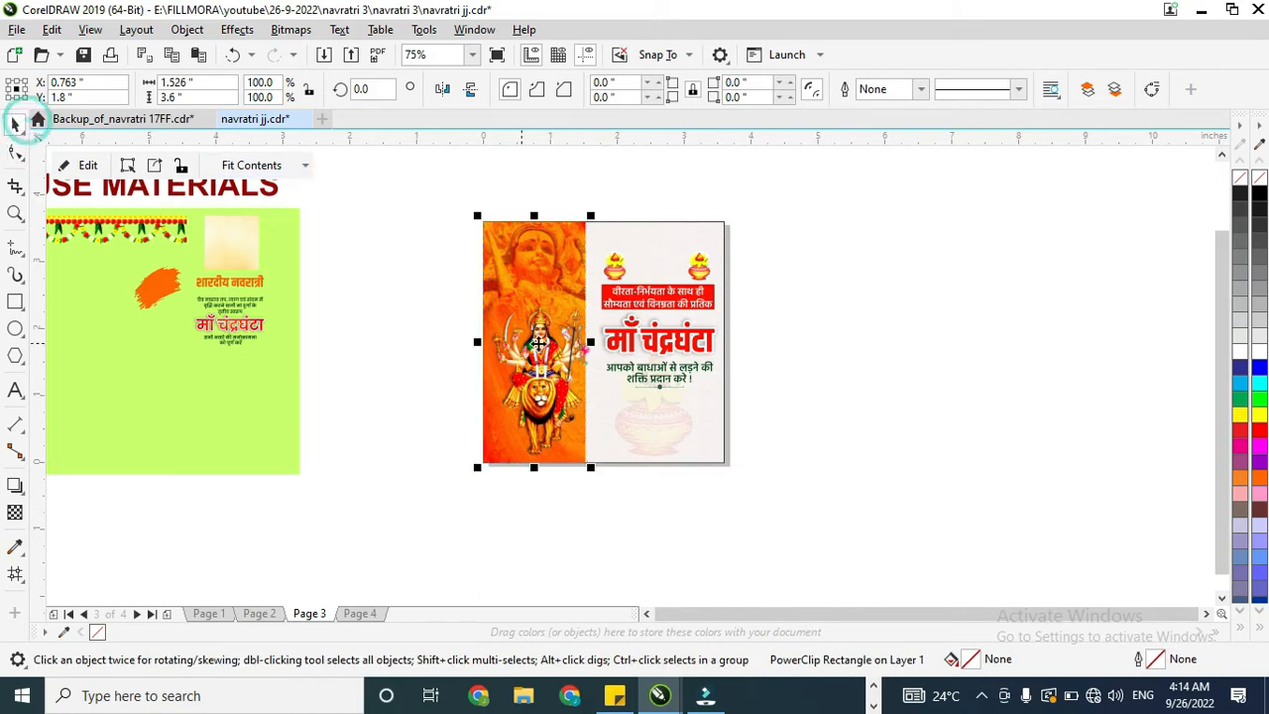
pyautogui.scroll(2, 602, 342)
pyautogui.moveTo(621, 340); pyautogui.dragTo(651, 344)
# Step: Edit the orange panel's contents, enlarge the goddess face image to about 3.69 × 1.91 in, and finish editing
pyautogui.doubleClick(580, 235)
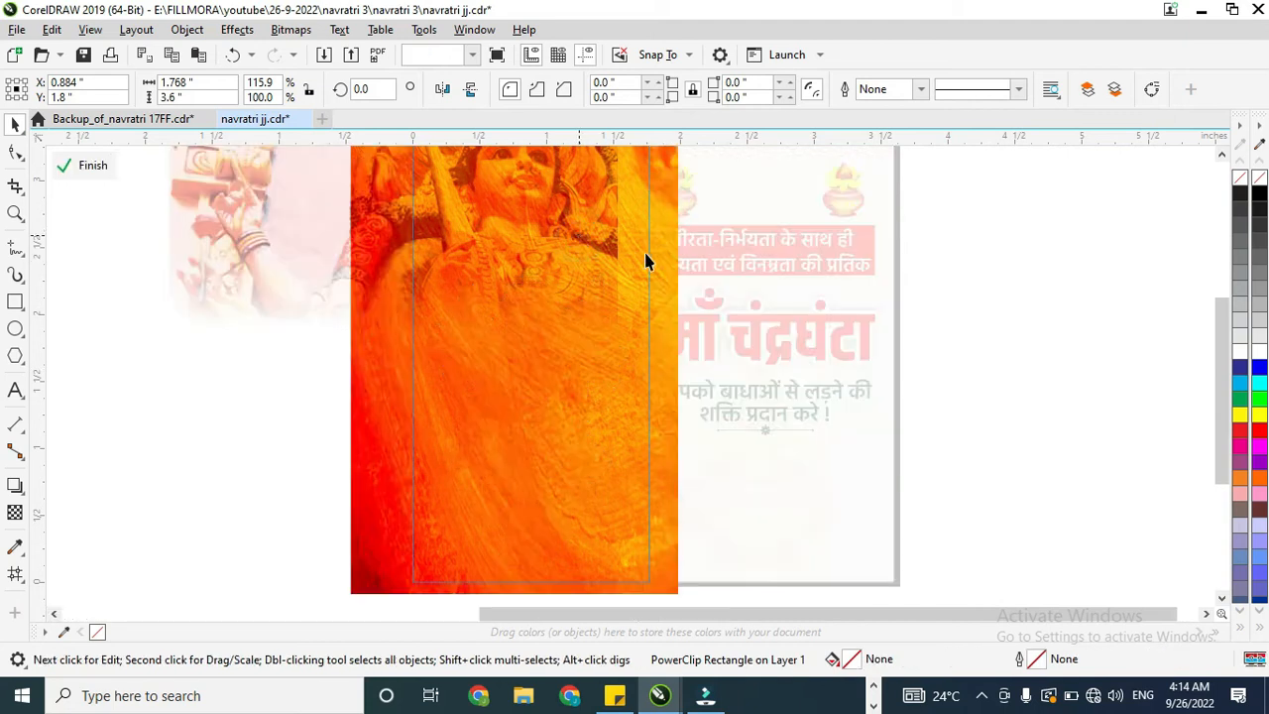
pyautogui.moveTo(623, 331); pyautogui.dragTo(668, 357)
pyautogui.scroll(-2, 674, 346)
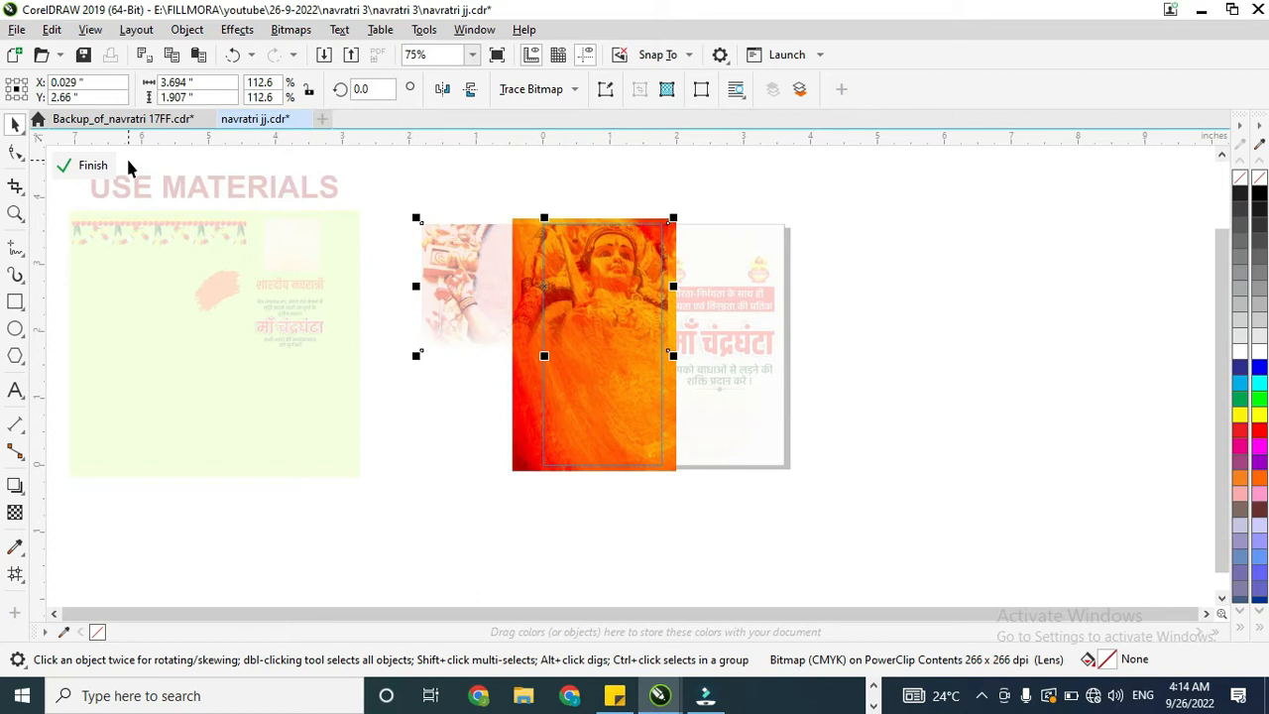
pyautogui.click(92, 165)
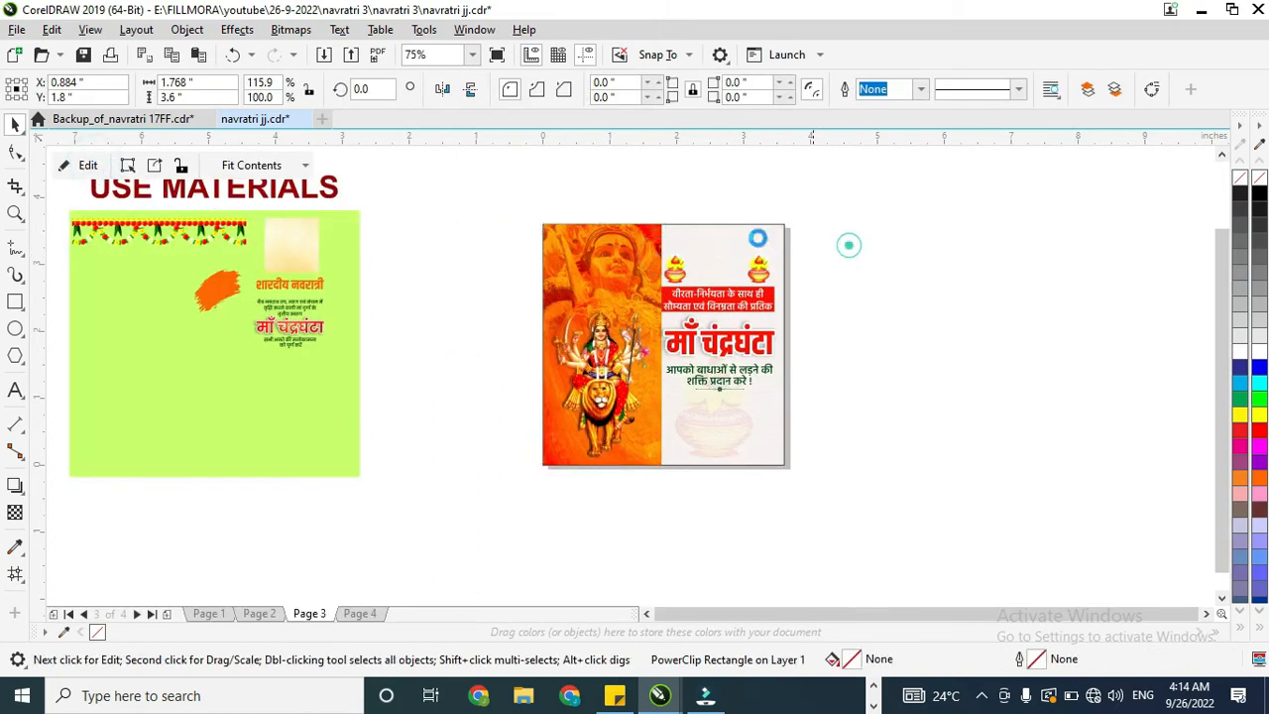
# Step: Narrow the orange panel to about 1.70 in, keeping its left edge on the page edge
pyautogui.click(638, 245)
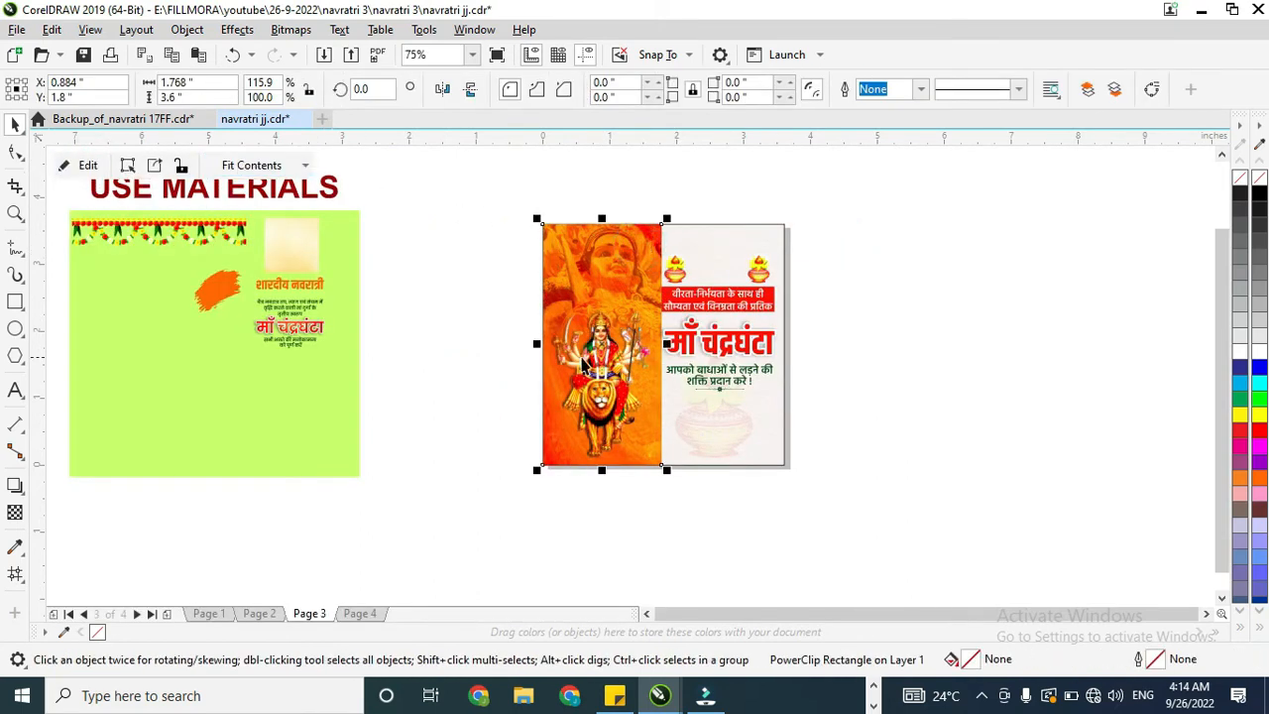
pyautogui.scroll(2, 630, 337)
pyautogui.moveTo(712, 354); pyautogui.dragTo(703, 357)
pyautogui.scroll(-2, 689, 359)
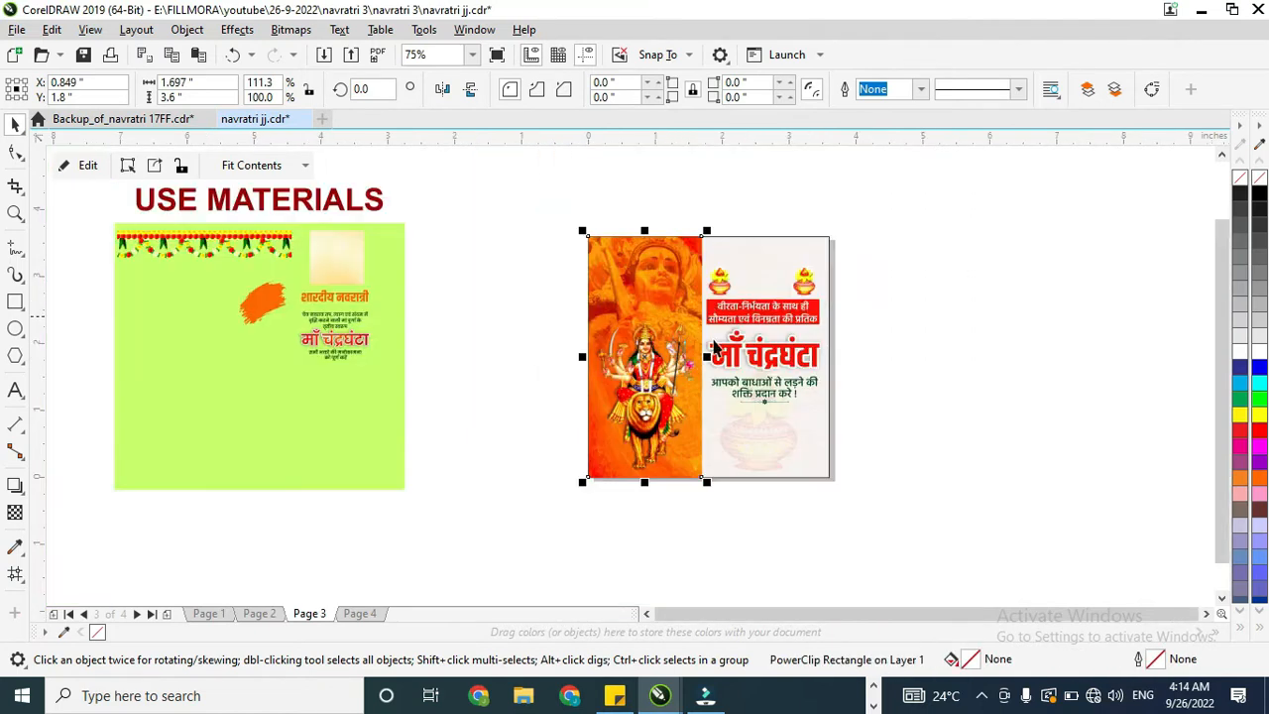
# Step: Give the orange panel a black Multiply drop shadow with zero offset, opacity 100 and feathering 2
pyautogui.scroll(2, 714, 346)
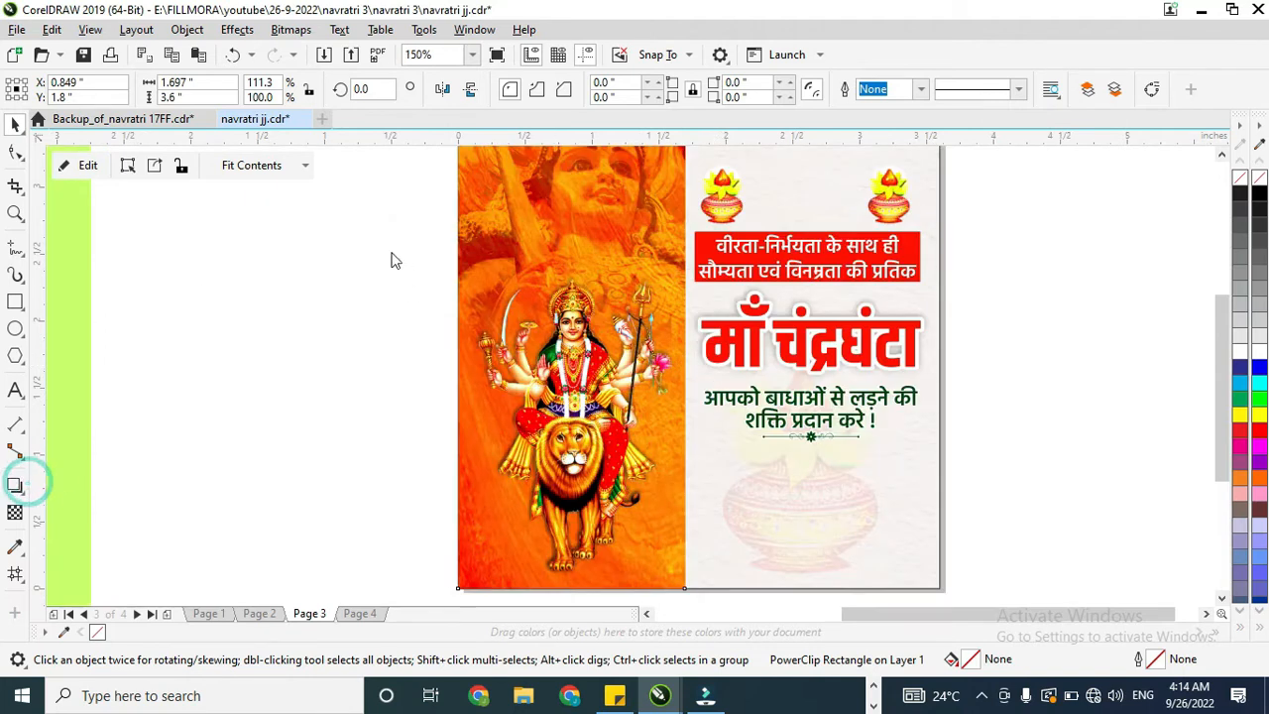
pyautogui.click(79, 89)
pyautogui.click(44, 122)
pyautogui.scroll(-2, 538, 330)
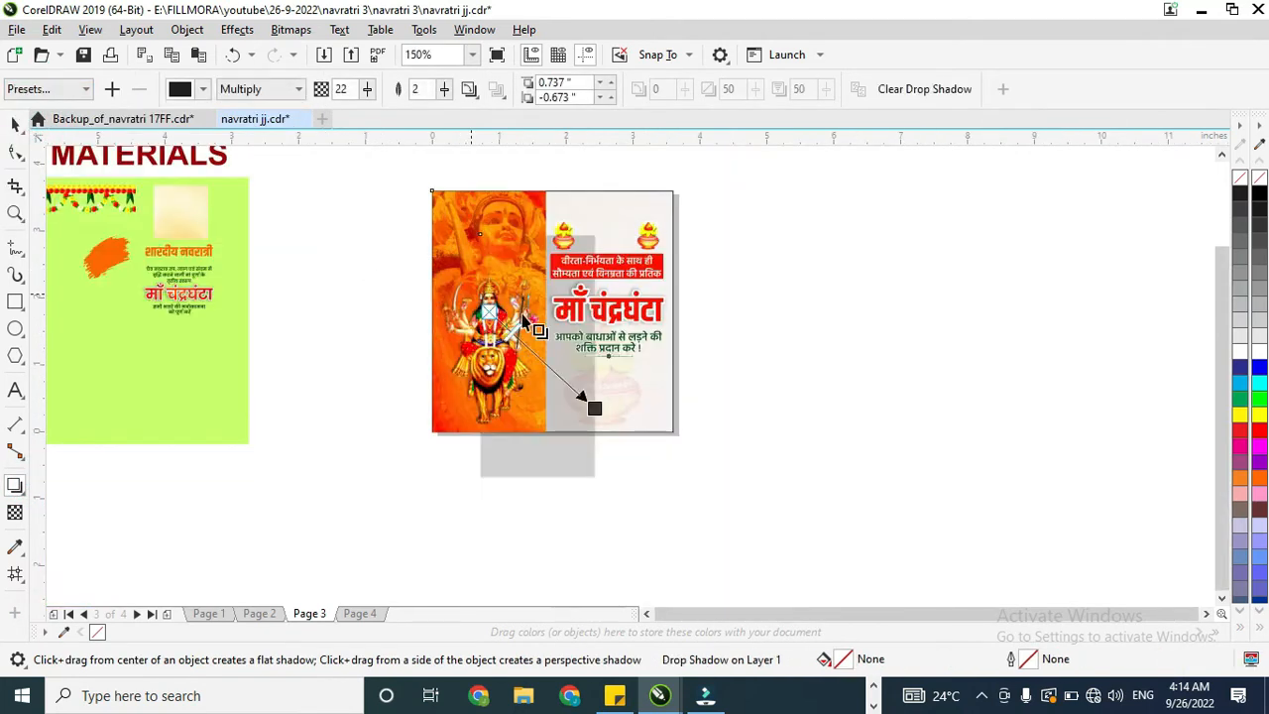
pyautogui.moveTo(604, 414); pyautogui.dragTo(546, 332)
pyautogui.scroll(2, 546, 332)
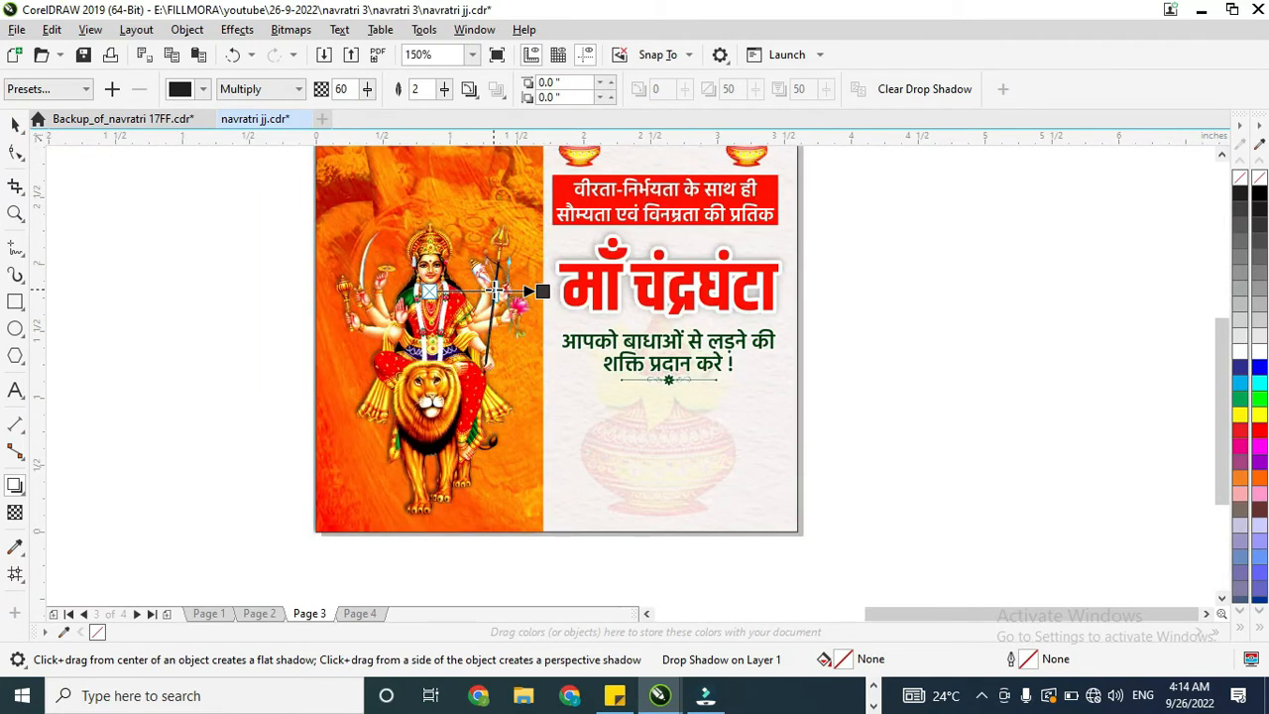
pyautogui.scroll(4, 543, 291)
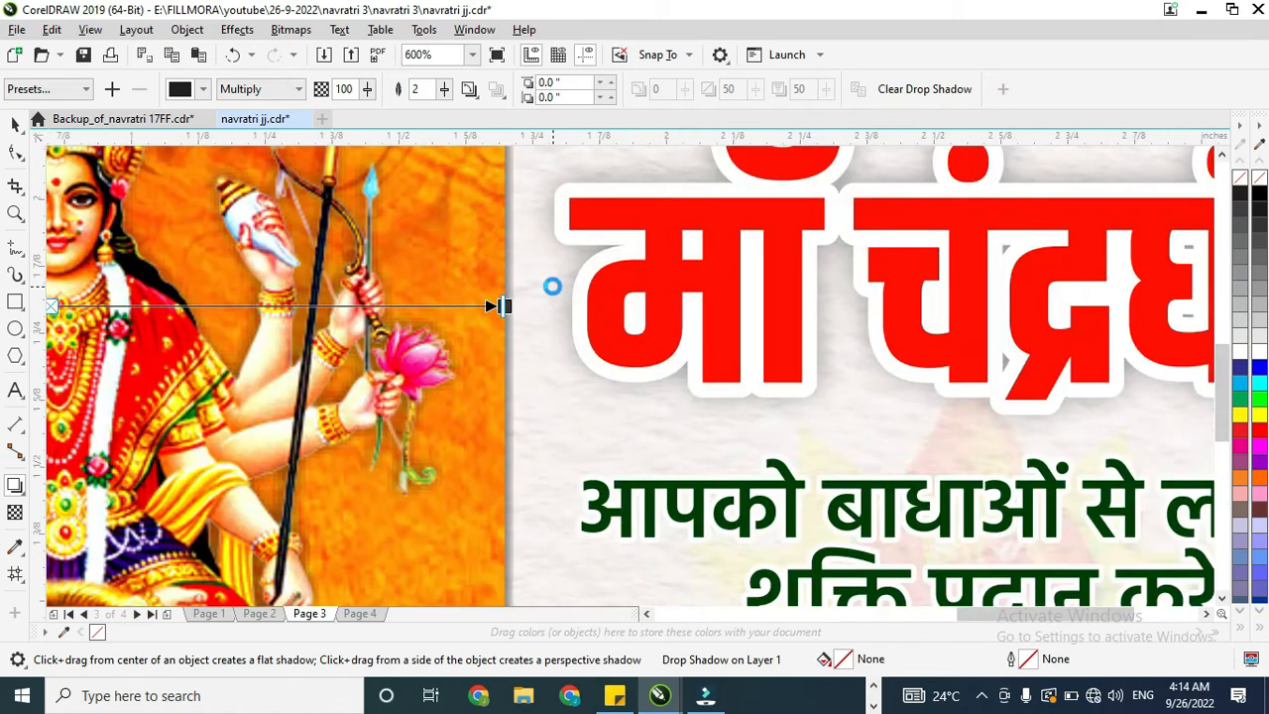
pyautogui.scroll(-4, 543, 291)
# Step: PowerClip the orange panel with its shadow inside the poster background and remove the background's outline
pyautogui.click(15, 124)
pyautogui.rightClick(500, 201)
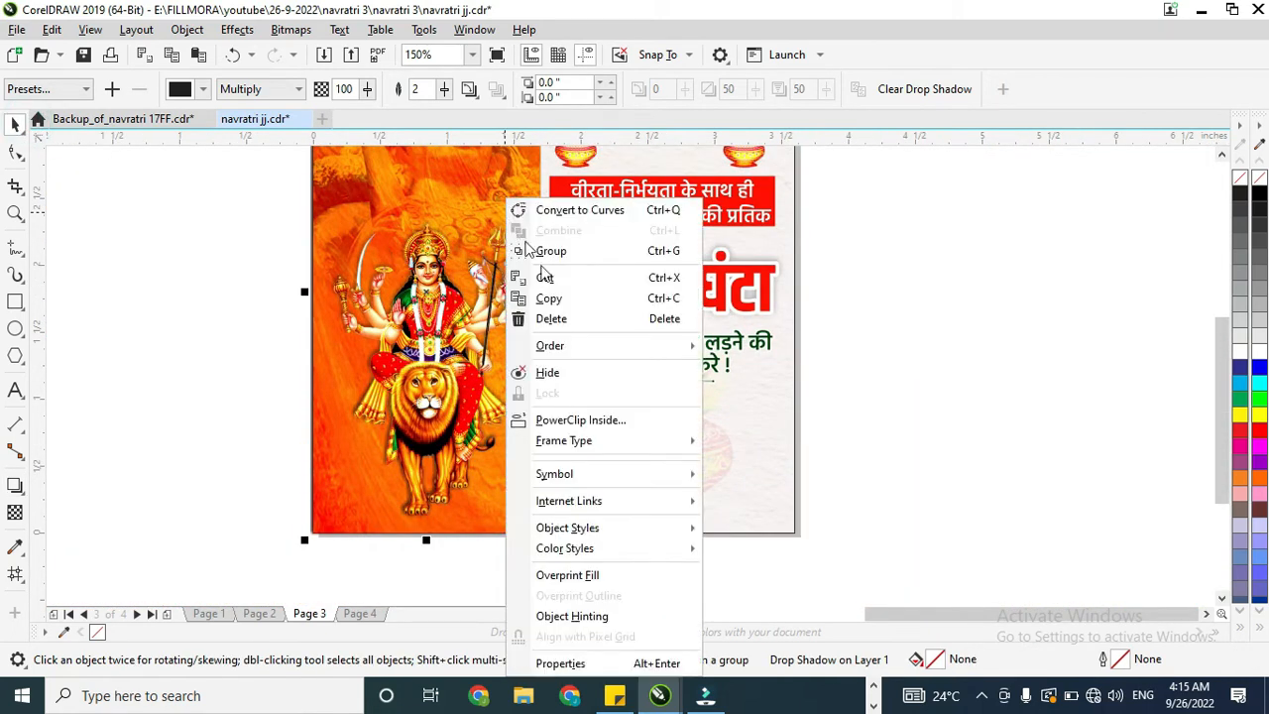
pyautogui.click(559, 408)
pyautogui.click(559, 408)
pyautogui.scroll(-2, 558, 403)
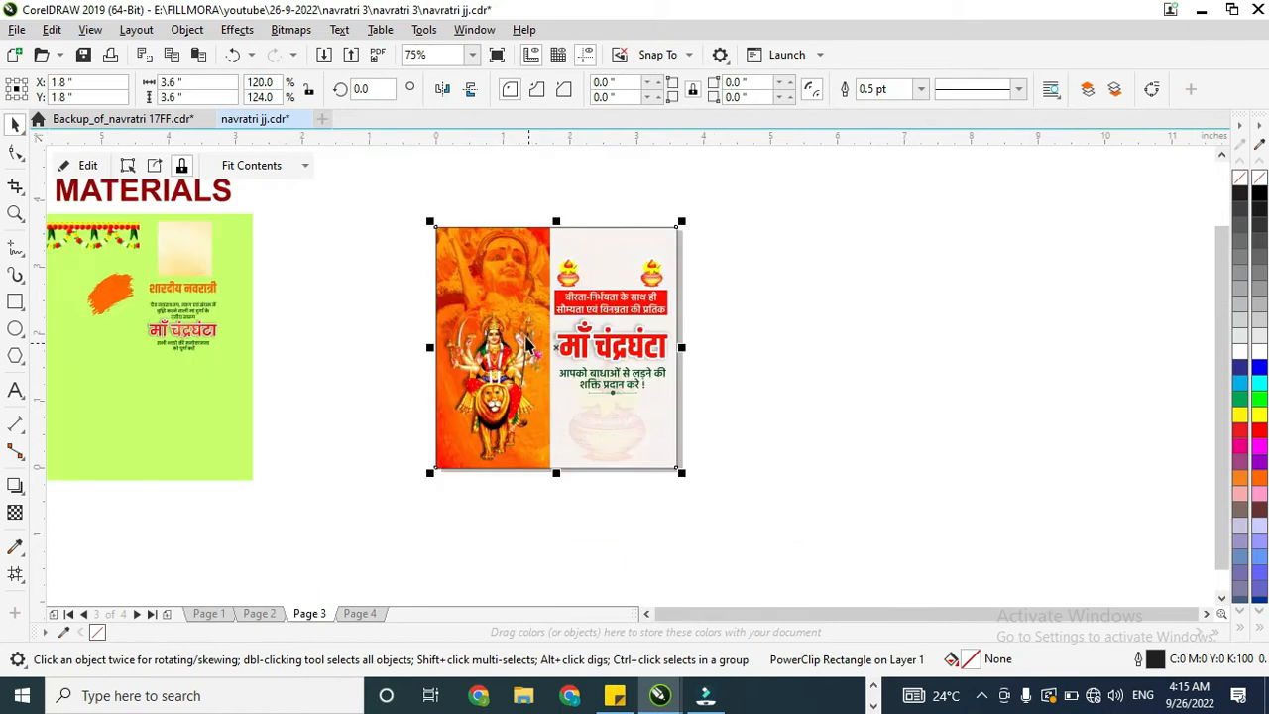
pyautogui.click(103, 221)
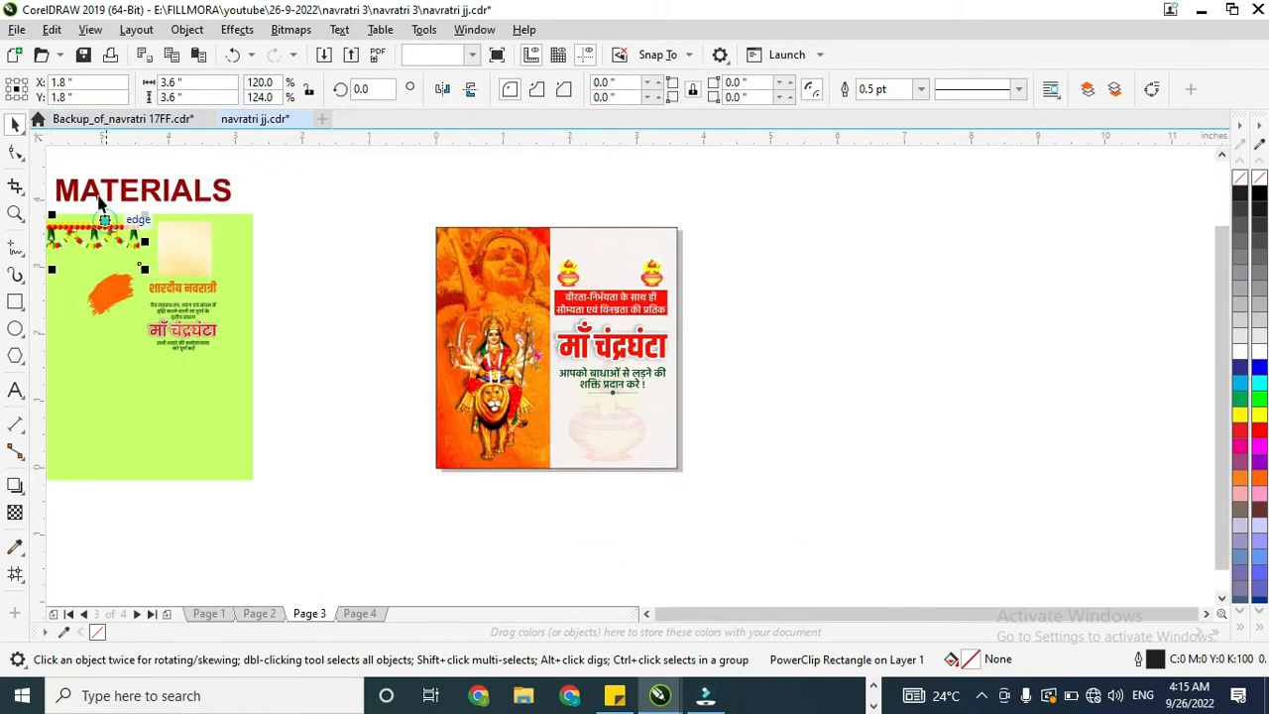
pyautogui.click(459, 265)
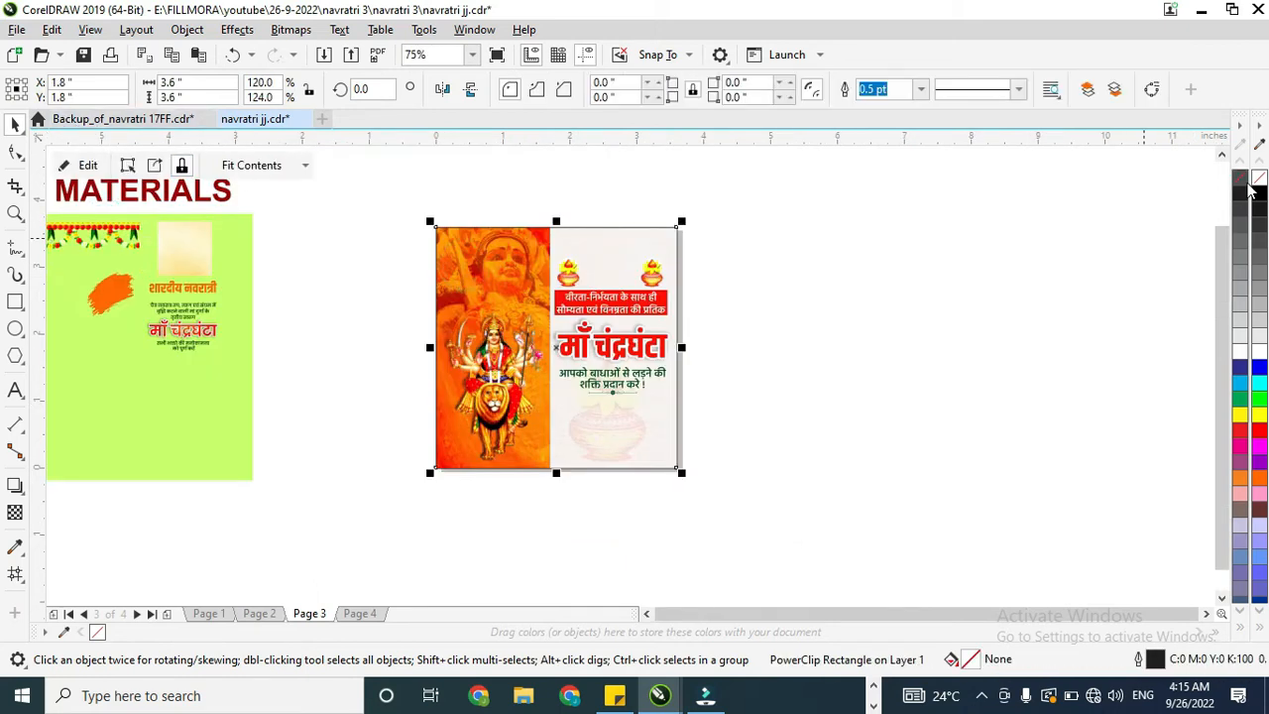
# Step: Enlarge the Durga group to about 2.02 × 2.51 in and centre it over the orange panel
pyautogui.click(498, 352)
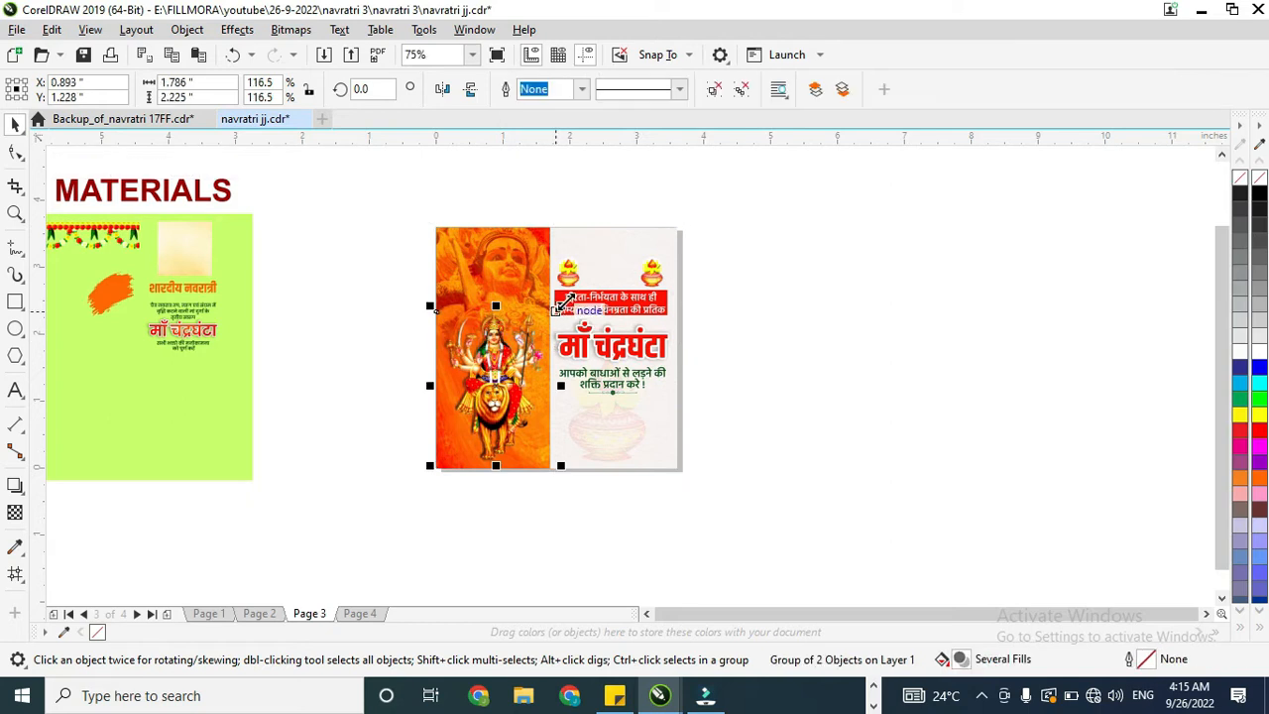
pyautogui.moveTo(563, 305); pyautogui.dragTo(584, 269)
pyautogui.scroll(1, 553, 319)
pyautogui.moveTo(471, 358); pyautogui.dragTo(453, 357)
pyautogui.scroll(-2, 504, 278)
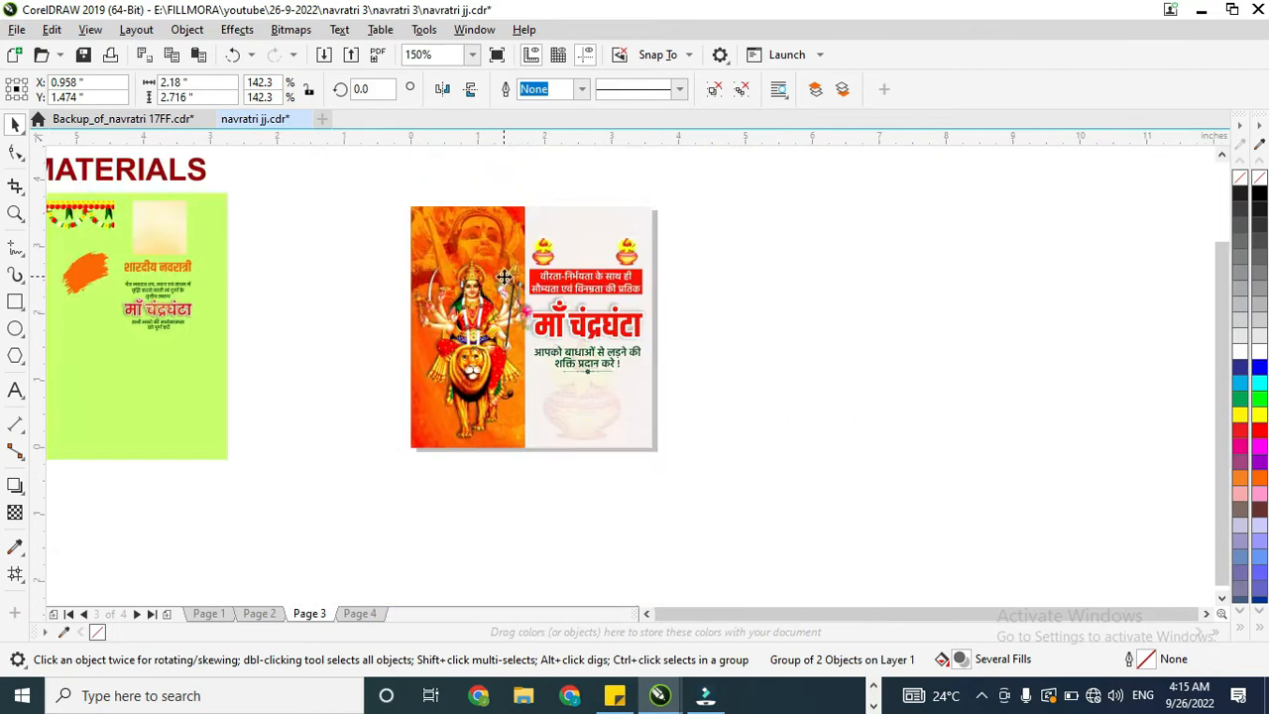
pyautogui.moveTo(551, 253); pyautogui.dragTo(542, 266)
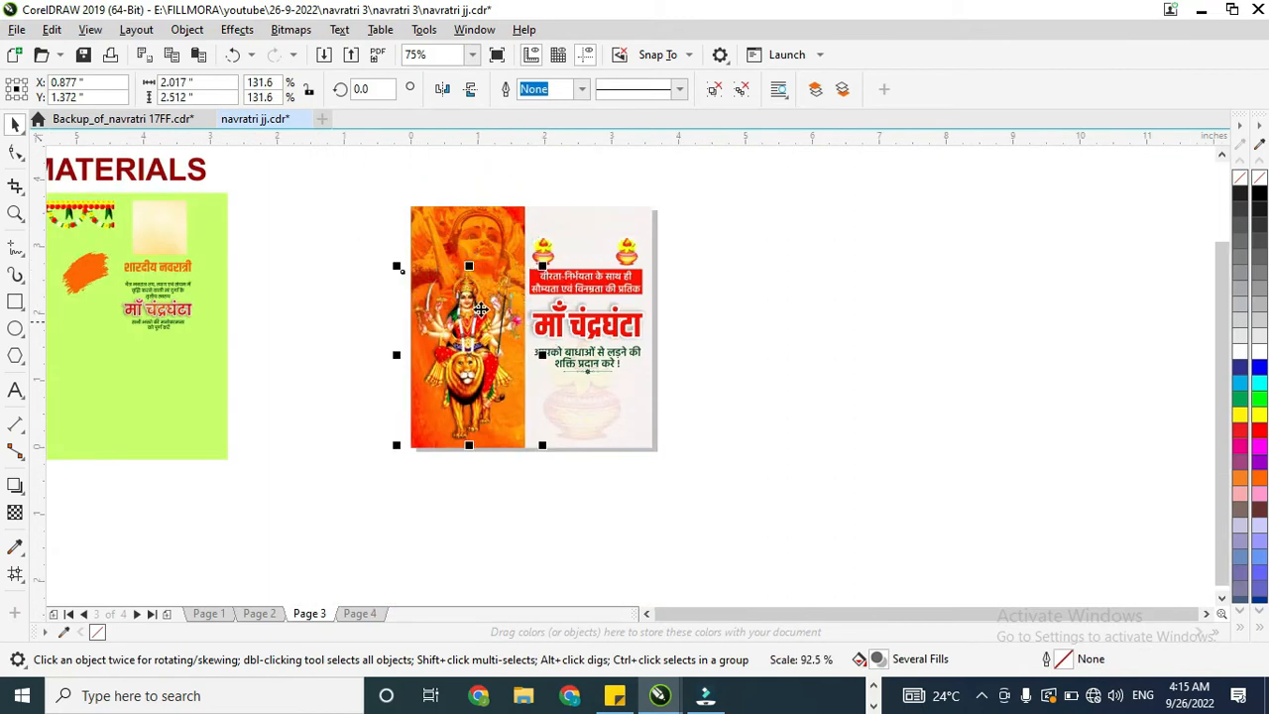
# Step: PowerClip the Durga group inside the poster background rectangle
pyautogui.rightClick(474, 337)
pyautogui.click(548, 352)
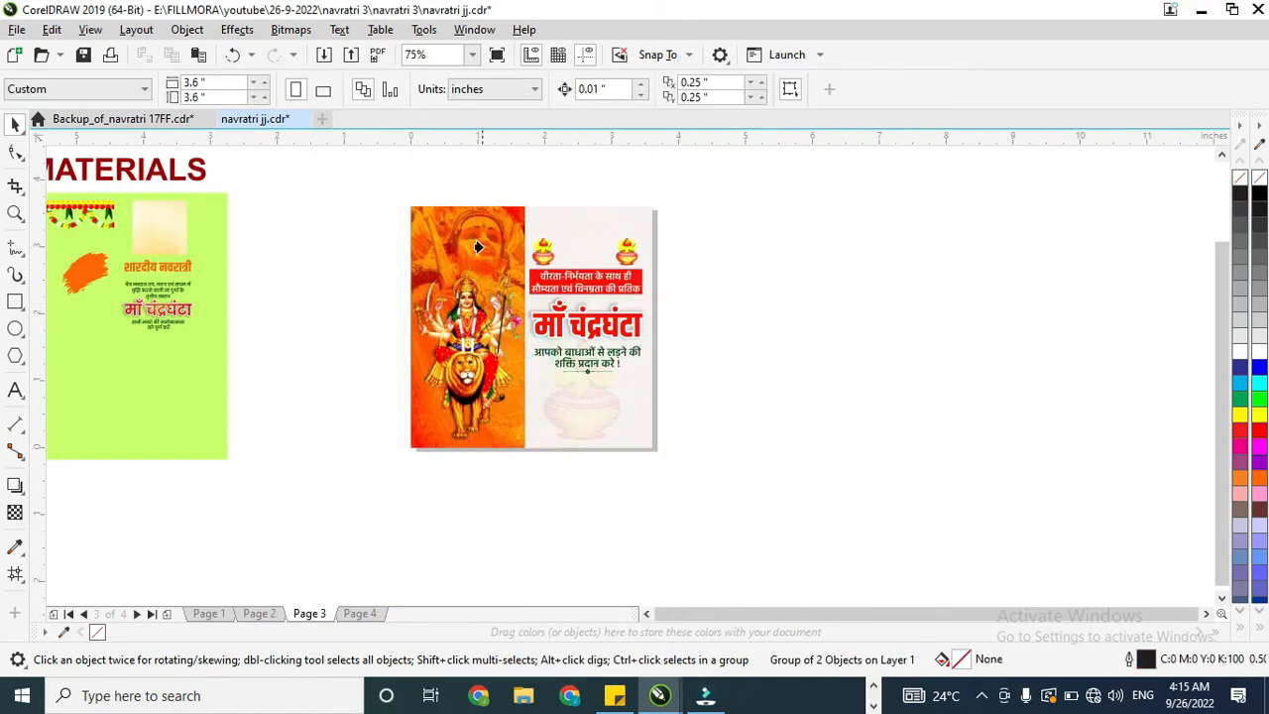
pyautogui.click(625, 377)
# Step: Draw a rectangle beside the finished poster and set its size to 3.6 × 3.6 in
pyautogui.scroll(-1, 600, 391)
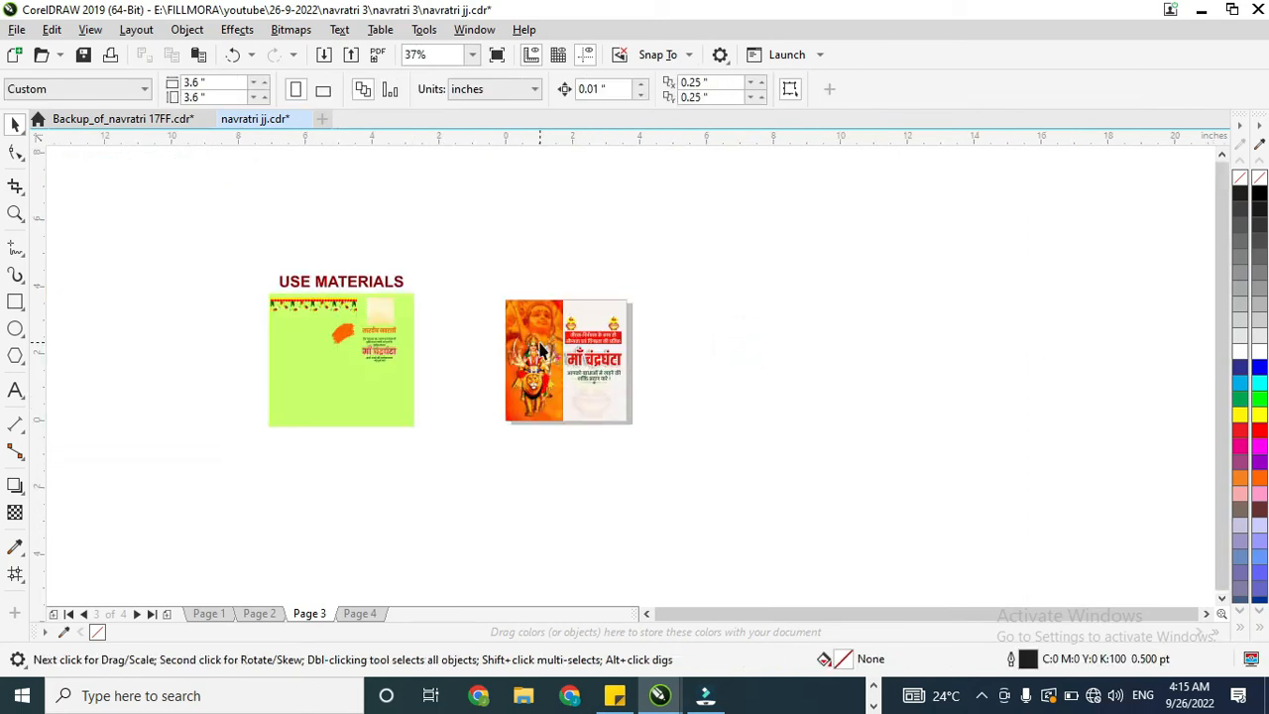
pyautogui.scroll(1, 542, 344)
pyautogui.click(598, 365)
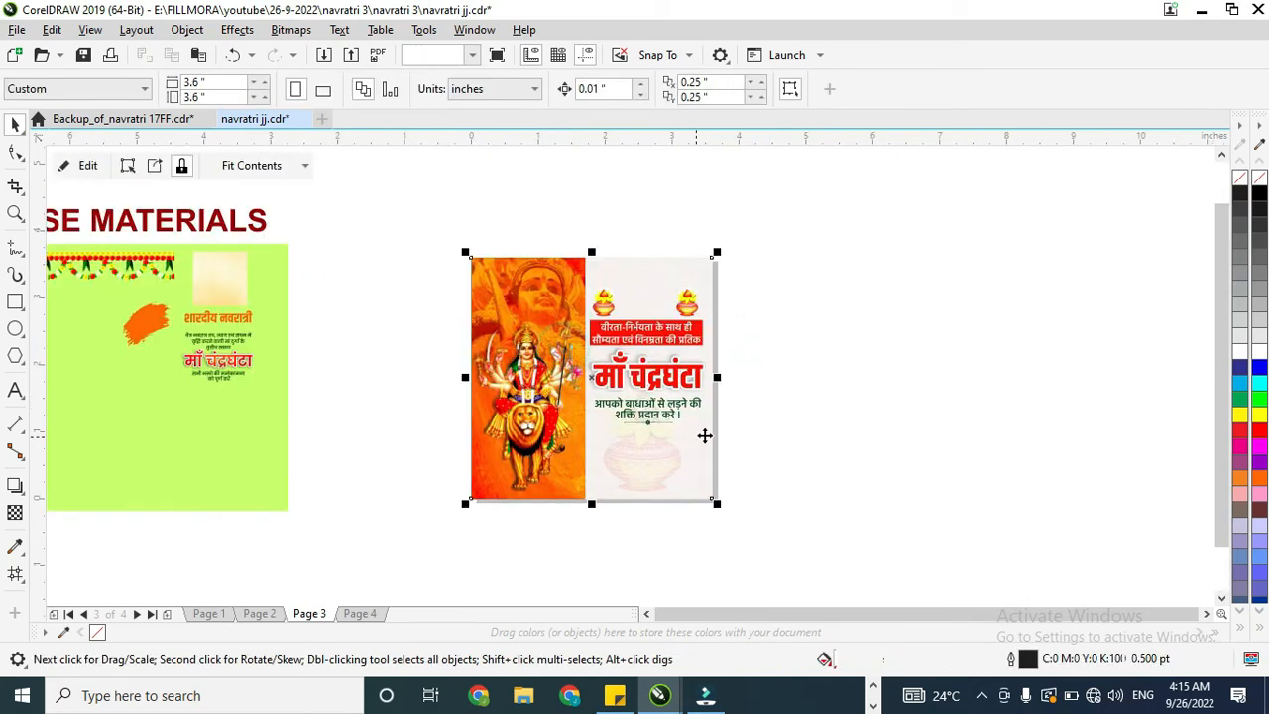
pyautogui.click(14, 301)
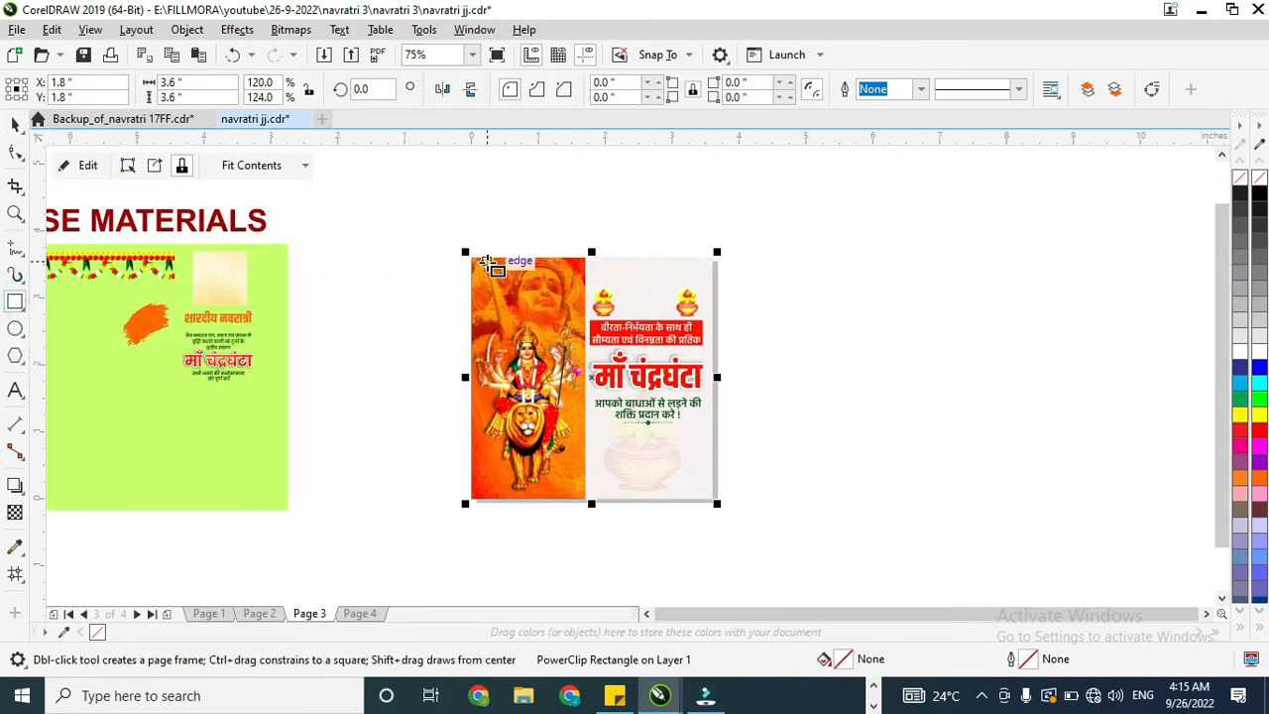
pyautogui.moveTo(743, 261); pyautogui.dragTo(940, 468)
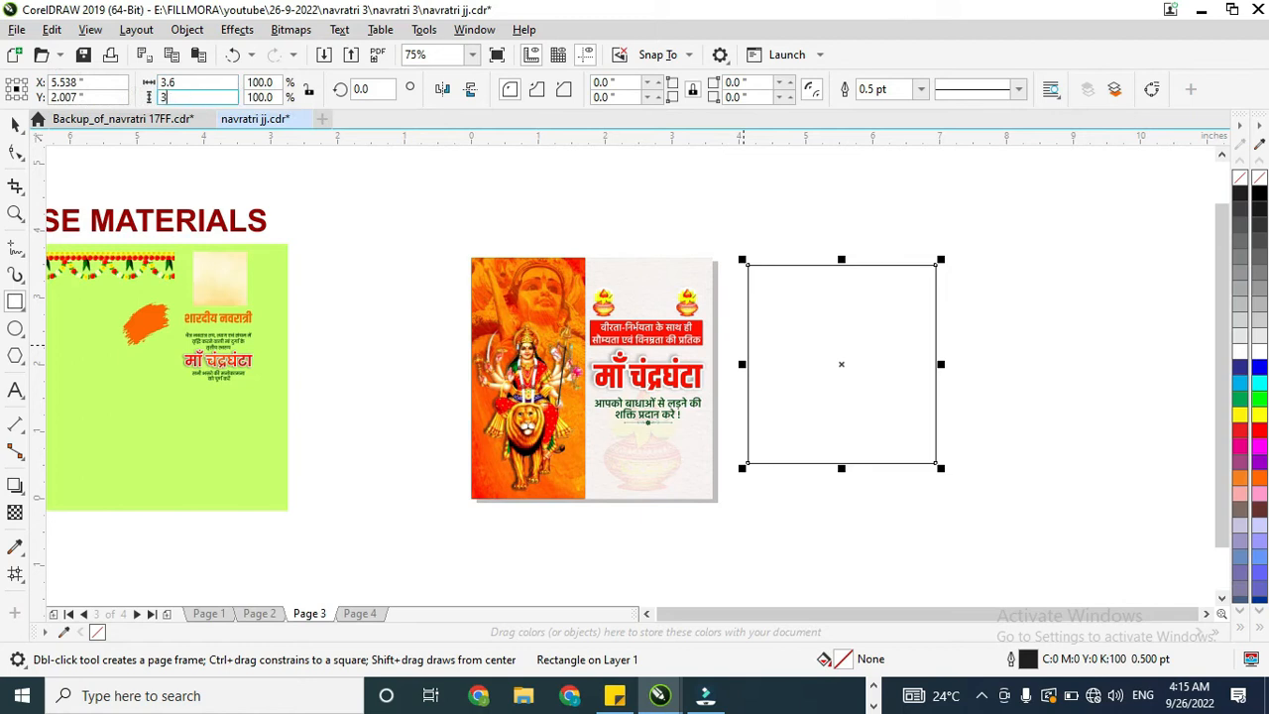
pyautogui.write('.6')
pyautogui.press('Return')
# Step: Align the new square vertically with the finished poster
pyautogui.click(16, 124)
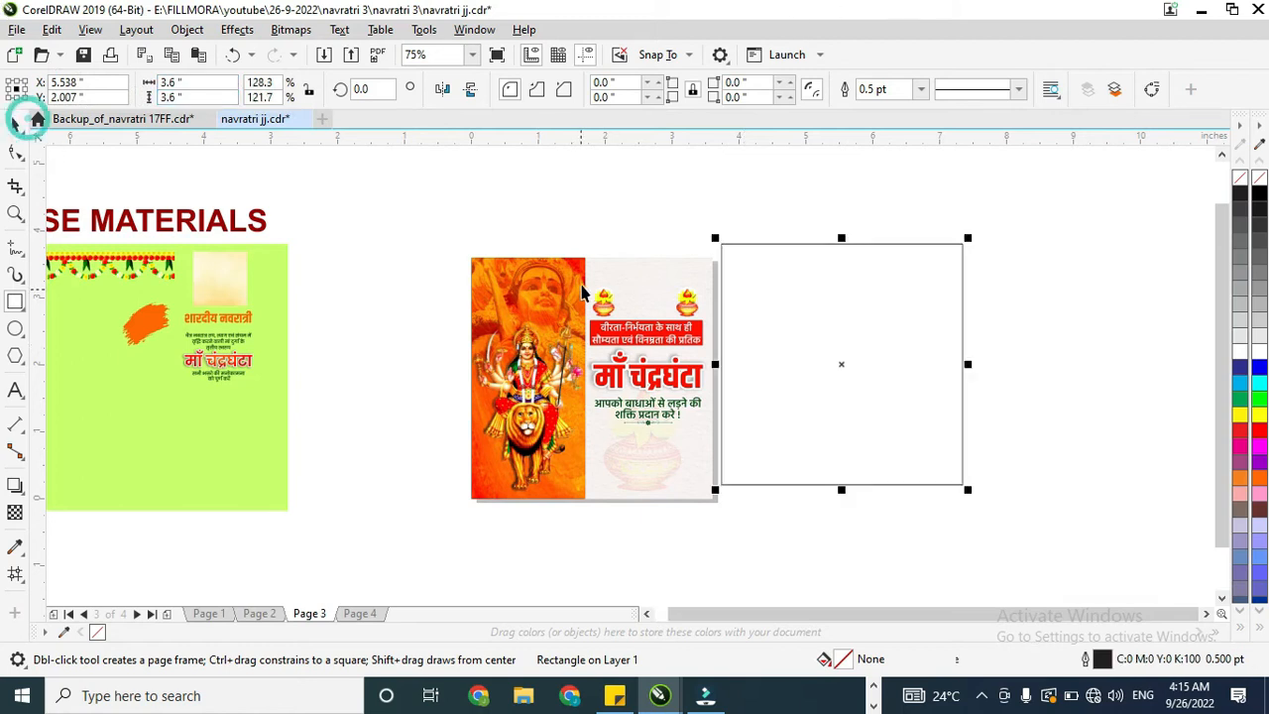
pyautogui.keyDown('shift'); pyautogui.click(573, 284); pyautogui.keyUp('shift')
pyautogui.click(350, 357)
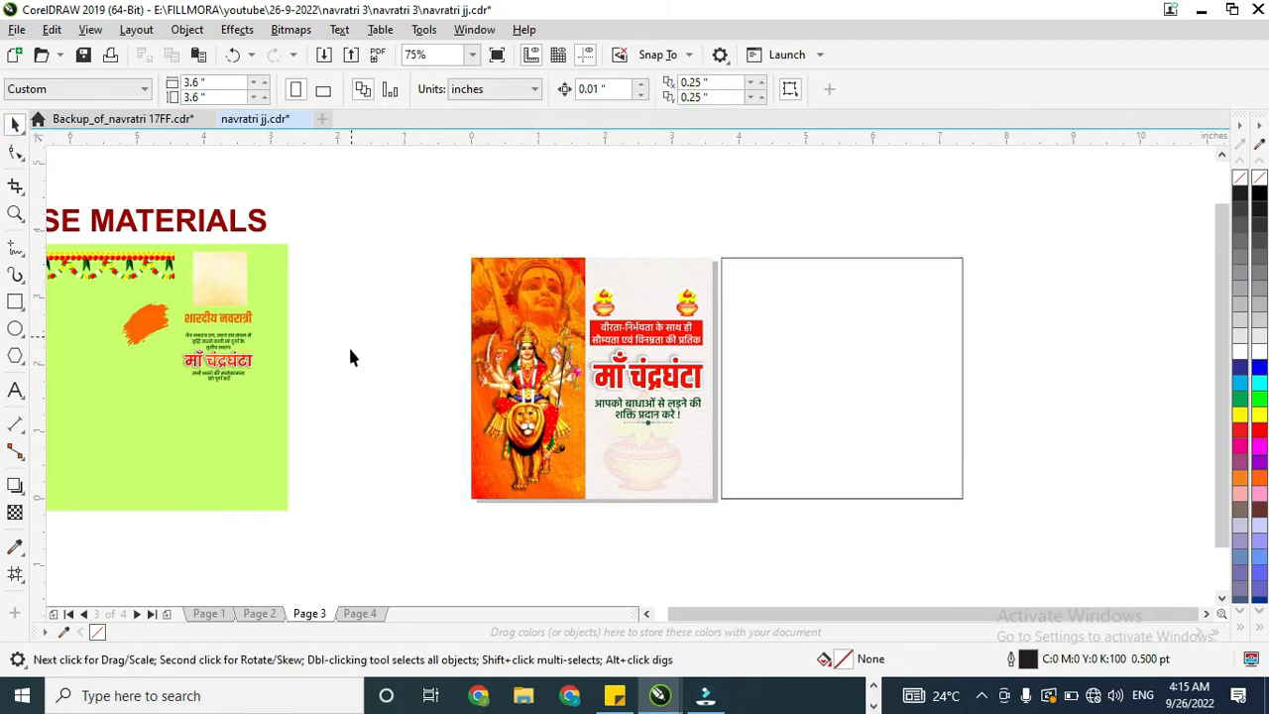
# Step: PowerClip the cream texture from the materials panel inside the new square
pyautogui.click(285, 291)
pyautogui.rightClick(234, 288)
pyautogui.click(294, 374)
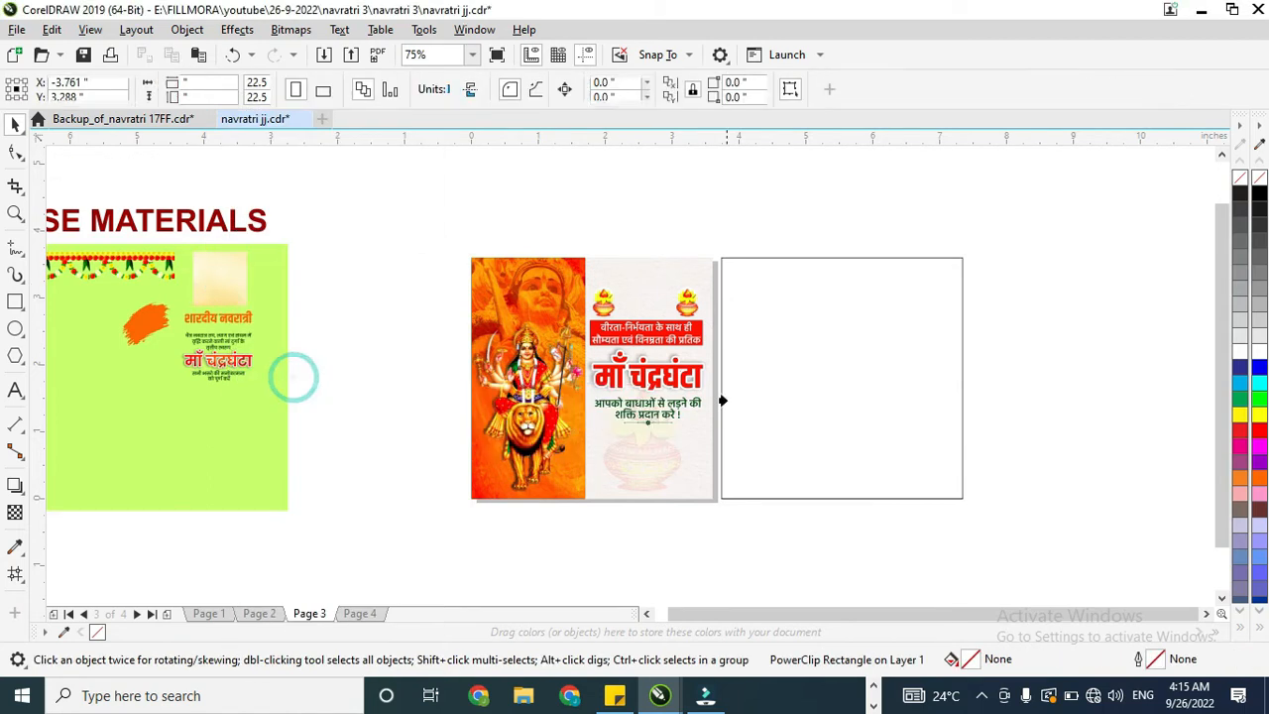
pyautogui.click(744, 385)
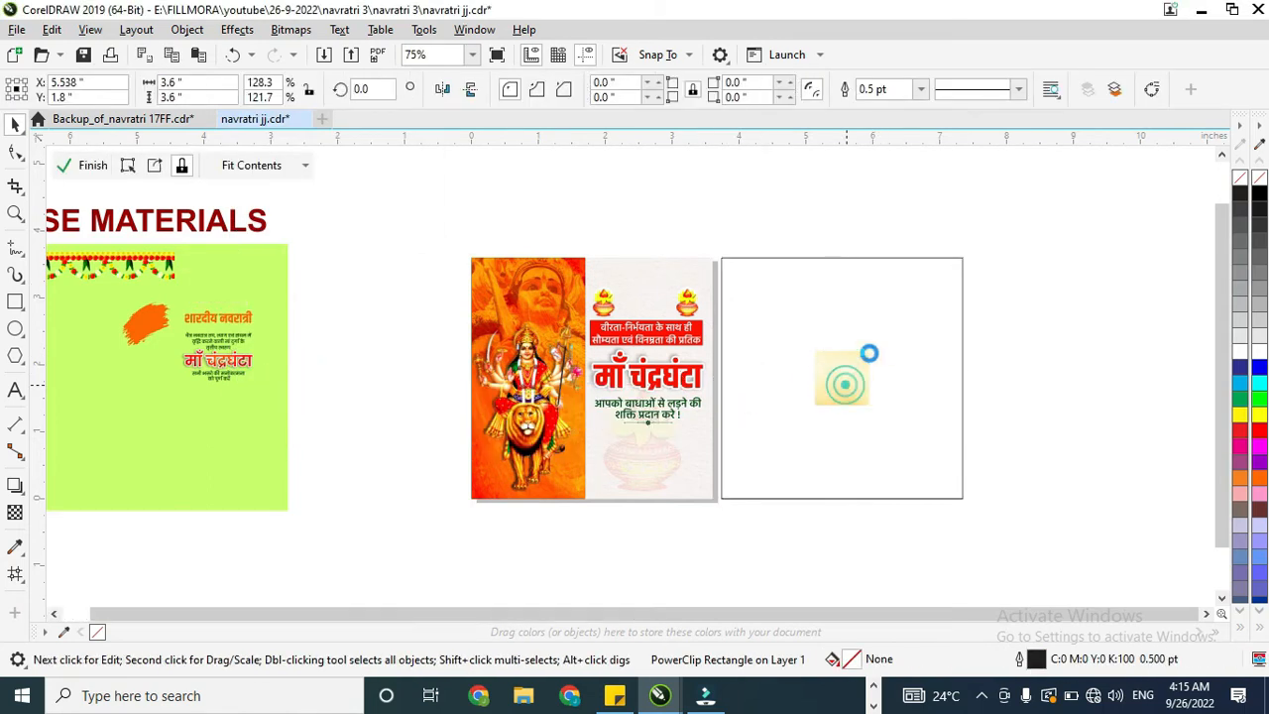
# Step: Enlarge the clipped cream texture to fill the square and remove the square's outline
pyautogui.doubleClick(844, 387)
pyautogui.moveTo(870, 348); pyautogui.dragTo(999, 251)
pyautogui.keyDown('ctrl'); pyautogui.click(1014, 265); pyautogui.keyUp('ctrl')
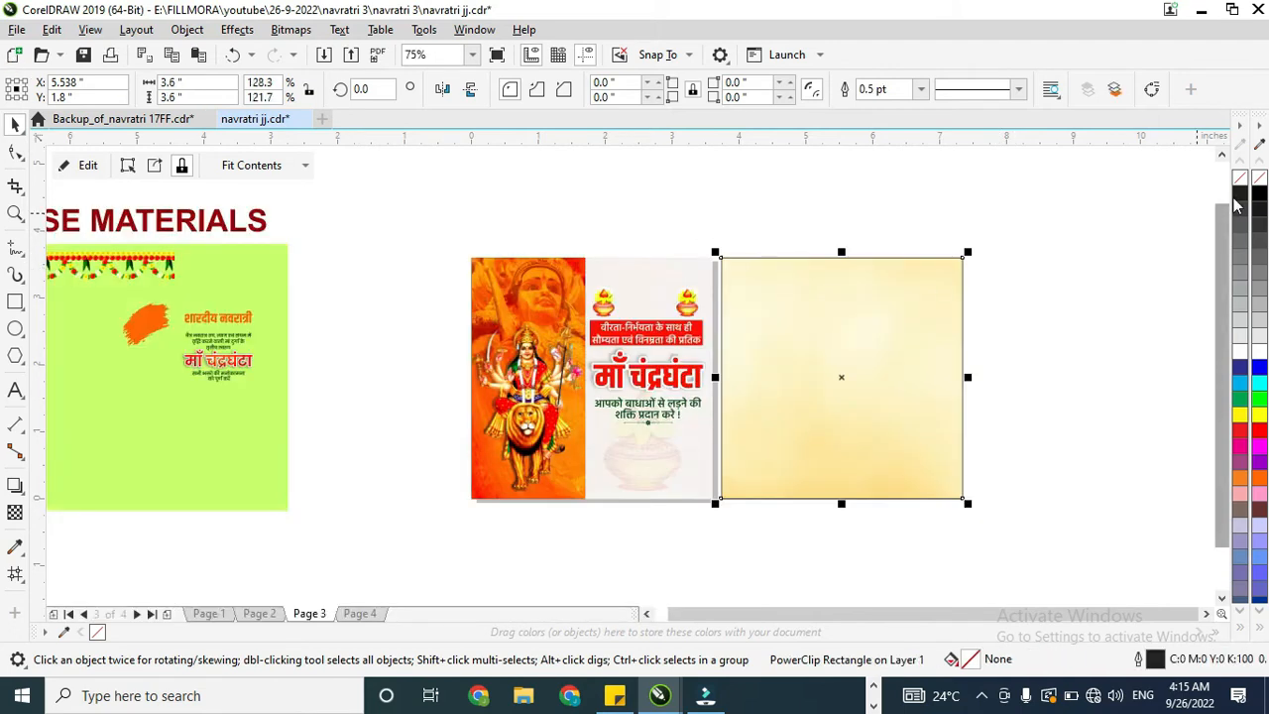
pyautogui.rightClick(1240, 183)
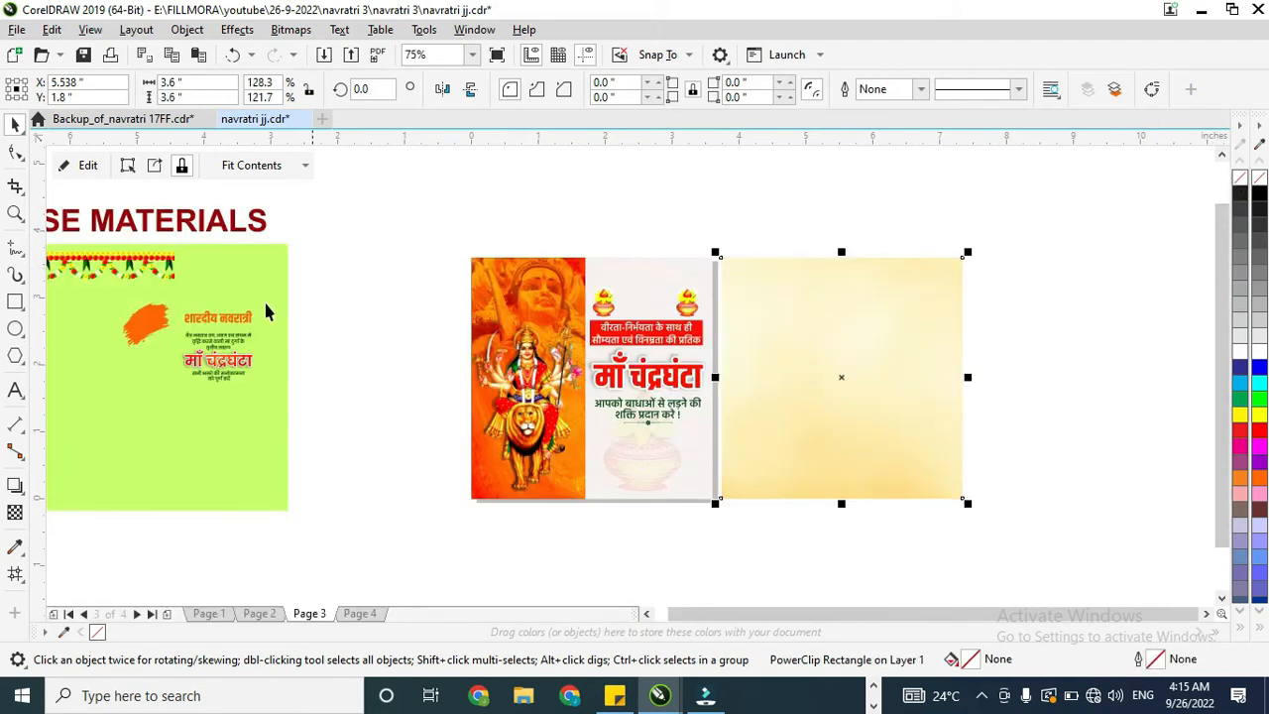
# Step: Bring the floral garland onto the cream poster and align it with the poster's top-left corner
pyautogui.scroll(-1, 551, 367)
pyautogui.moveTo(316, 312); pyautogui.dragTo(697, 323)
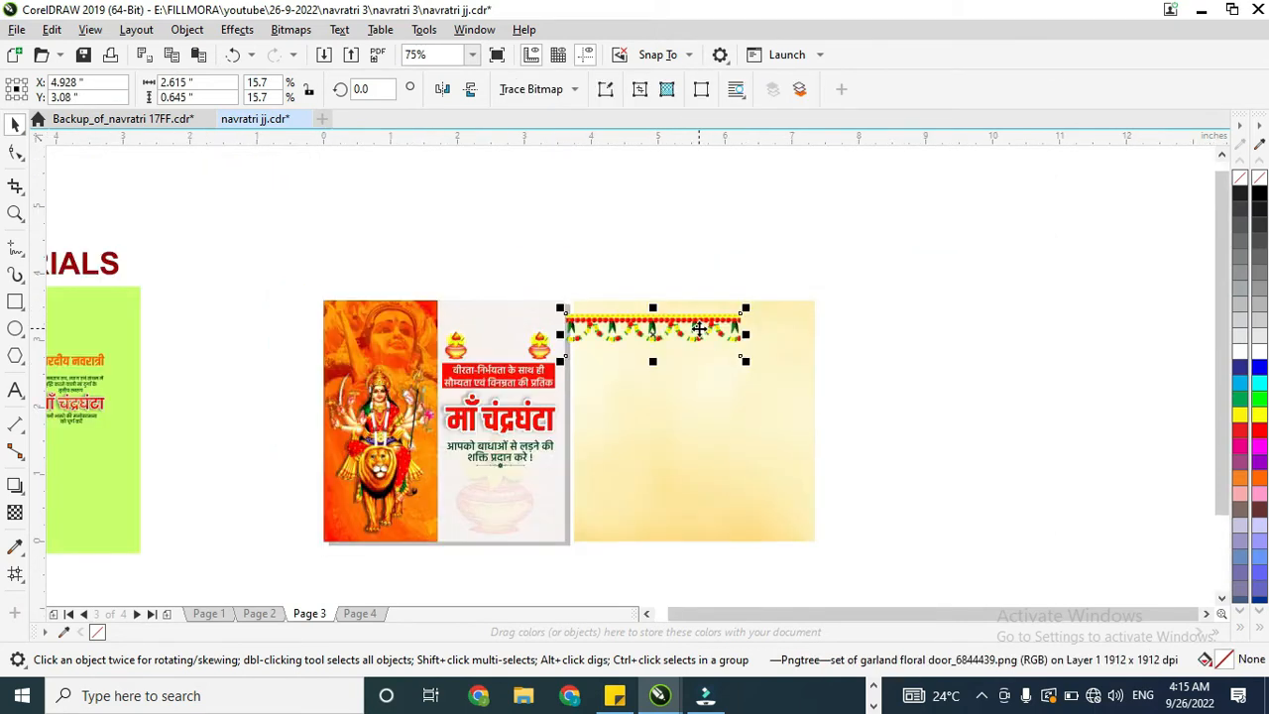
pyautogui.moveTo(193, 218); pyautogui.dragTo(509, 452)
pyautogui.scroll(1, 689, 322)
pyautogui.click(685, 326)
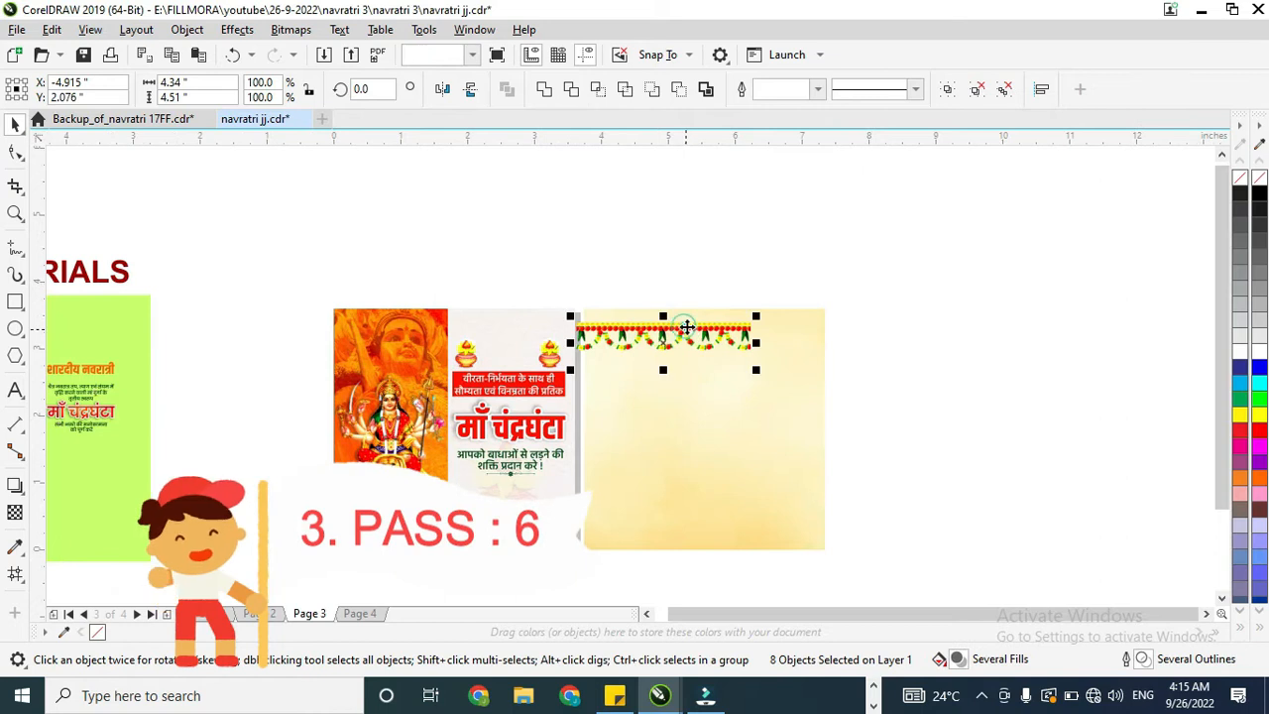
pyautogui.click(743, 321)
pyautogui.keyDown('shift'); pyautogui.click(791, 348); pyautogui.keyUp('shift')
pyautogui.press('l')
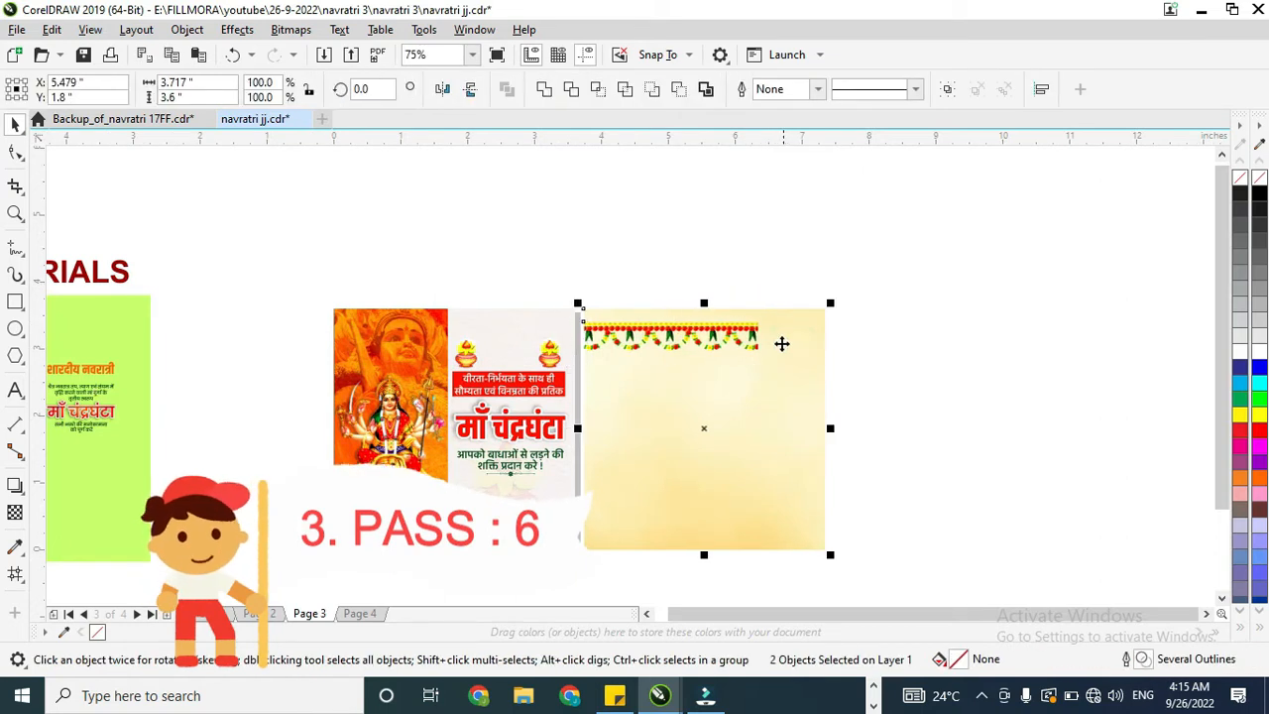
pyautogui.press('t')
# Step: Shrink the garland to half the poster's width and duplicate it alongside to span the full 3.6 in top edge
pyautogui.click(731, 315)
pyautogui.moveTo(762, 357); pyautogui.dragTo(708, 339)
pyautogui.moveTo(579, 321); pyautogui.dragTo(711, 319)
pyautogui.rightClick(711, 318)
pyautogui.scroll(1, 663, 316)
pyautogui.keyDown('shift'); pyautogui.click(666, 311); pyautogui.keyUp('shift')
pyautogui.moveTo(985, 366); pyautogui.dragTo(993, 369)
pyautogui.scroll(-1, 782, 313)
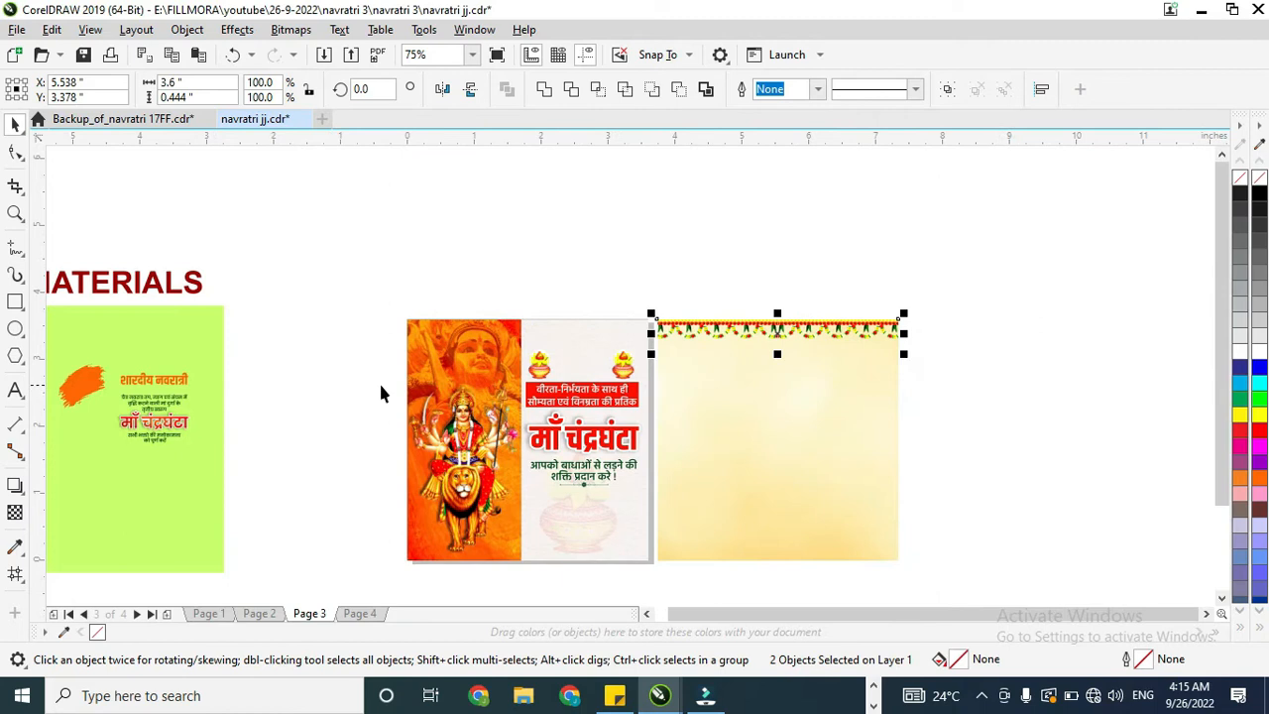
# Step: Move the orange brush stroke onto the cream poster's right side and enlarge it to about 3.62 × 3.36 in
pyautogui.moveTo(142, 394)
pyautogui.mouseDown()
pyautogui.moveTo(100, 383)
pyautogui.moveTo(822, 427)
pyautogui.moveTo(978, 311)
pyautogui.mouseUp()
pyautogui.moveTo(873, 428); pyautogui.dragTo(859, 412)
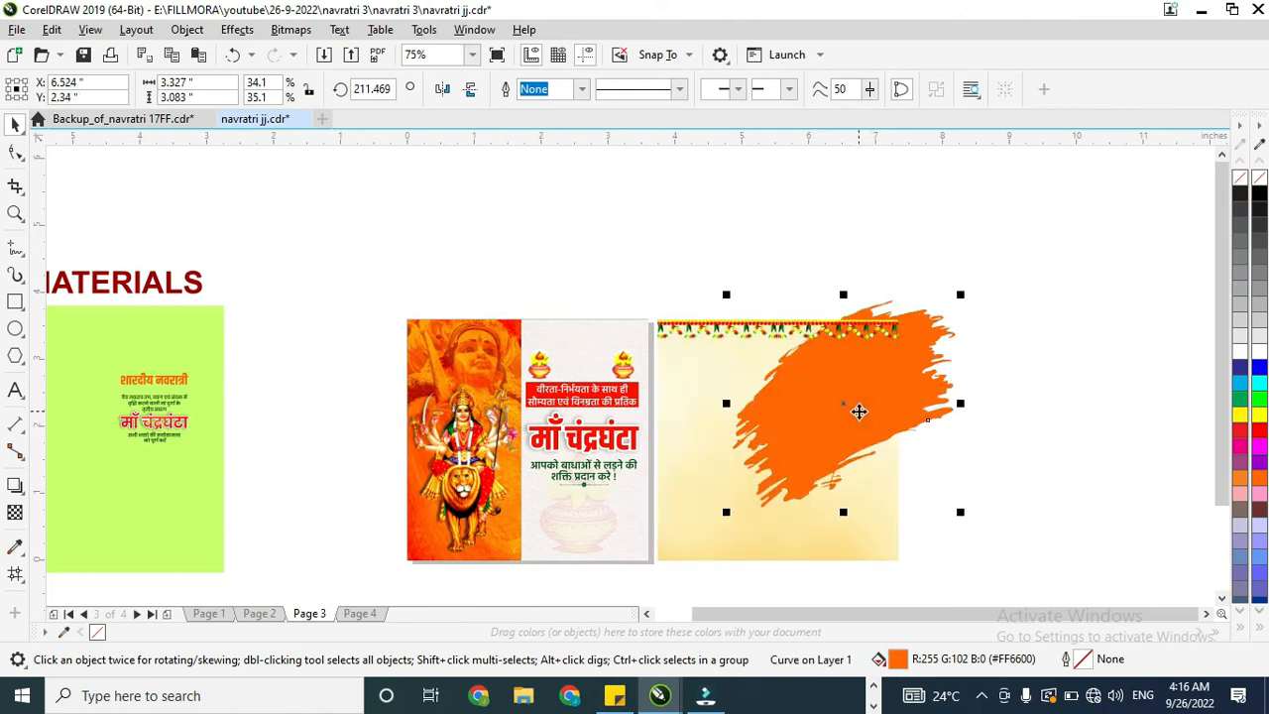
pyautogui.moveTo(958, 510); pyautogui.dragTo(983, 539)
pyautogui.moveTo(872, 453); pyautogui.dragTo(865, 454)
# Step: PowerClip the orange brush stroke inside the cream poster background
pyautogui.rightClick(823, 437)
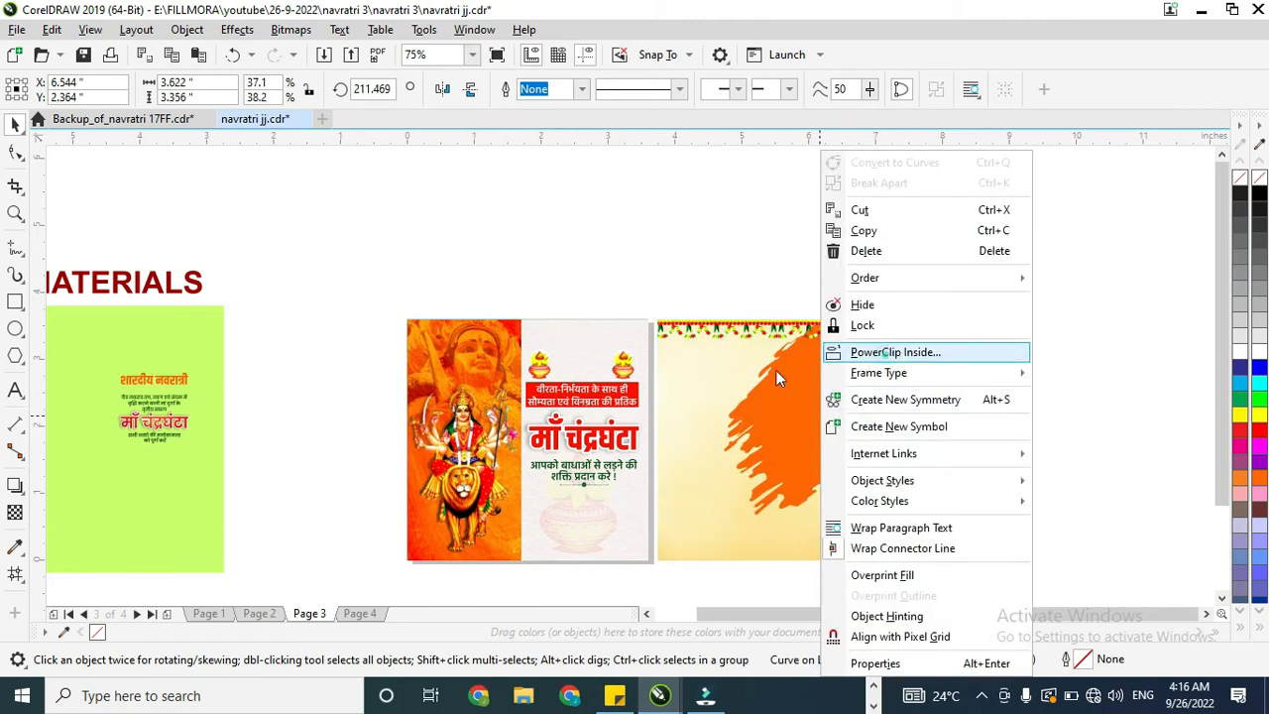
pyautogui.click(862, 349)
pyautogui.click(697, 383)
pyautogui.scroll(-2, 386, 415)
pyautogui.scroll(2, 443, 426)
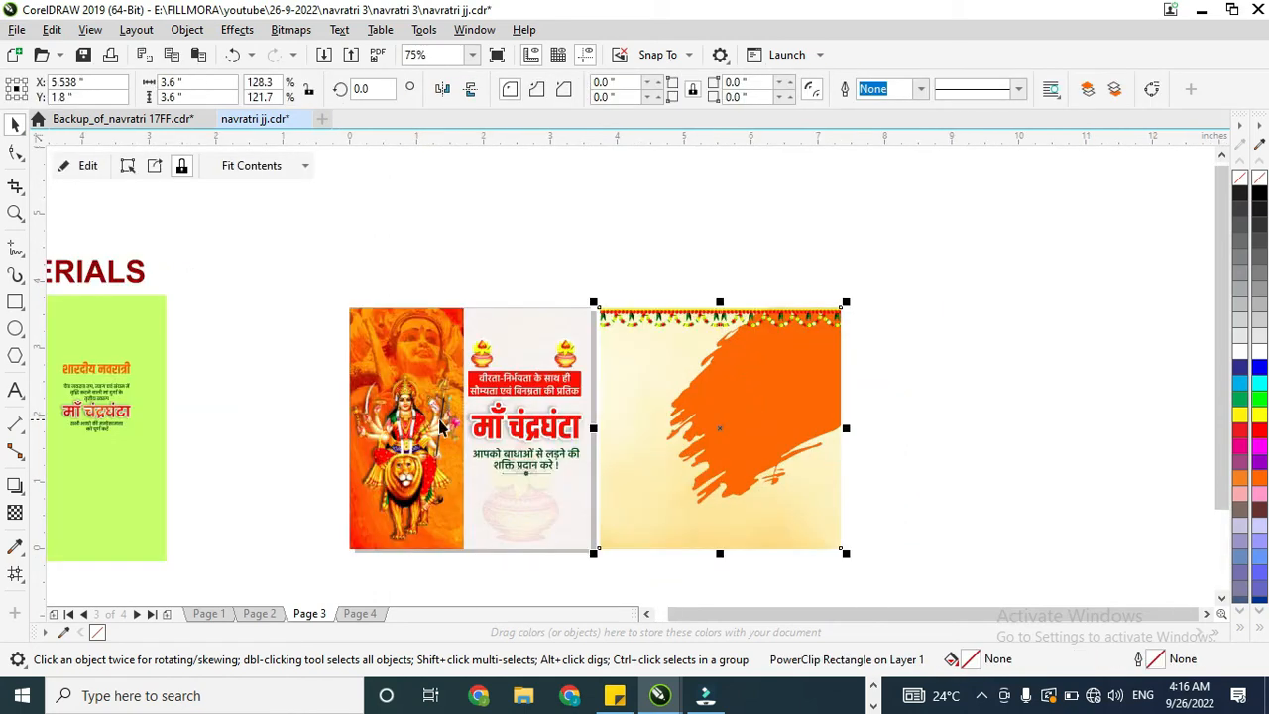
# Step: Copy the Durga group out of the first poster's PowerClip, place it on the cream poster's left side and enlarge it slightly
pyautogui.click(427, 427)
pyautogui.click(421, 429)
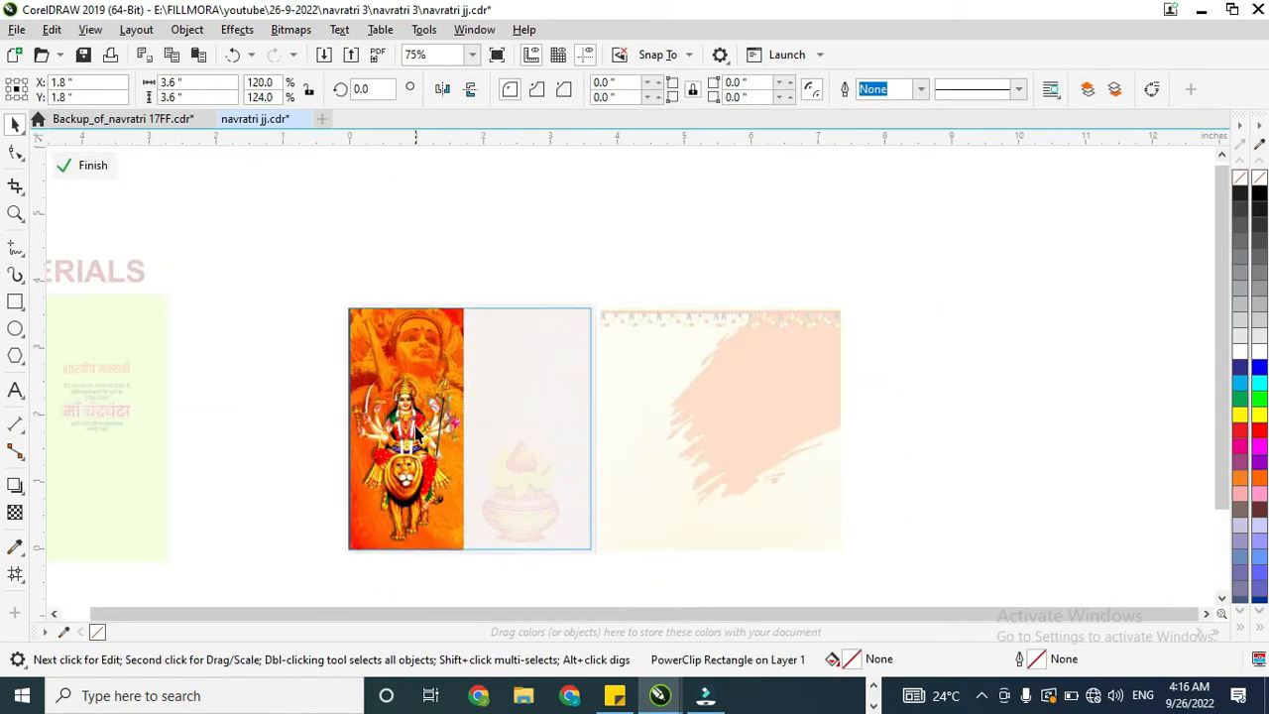
pyautogui.moveTo(244, 309); pyautogui.dragTo(502, 546)
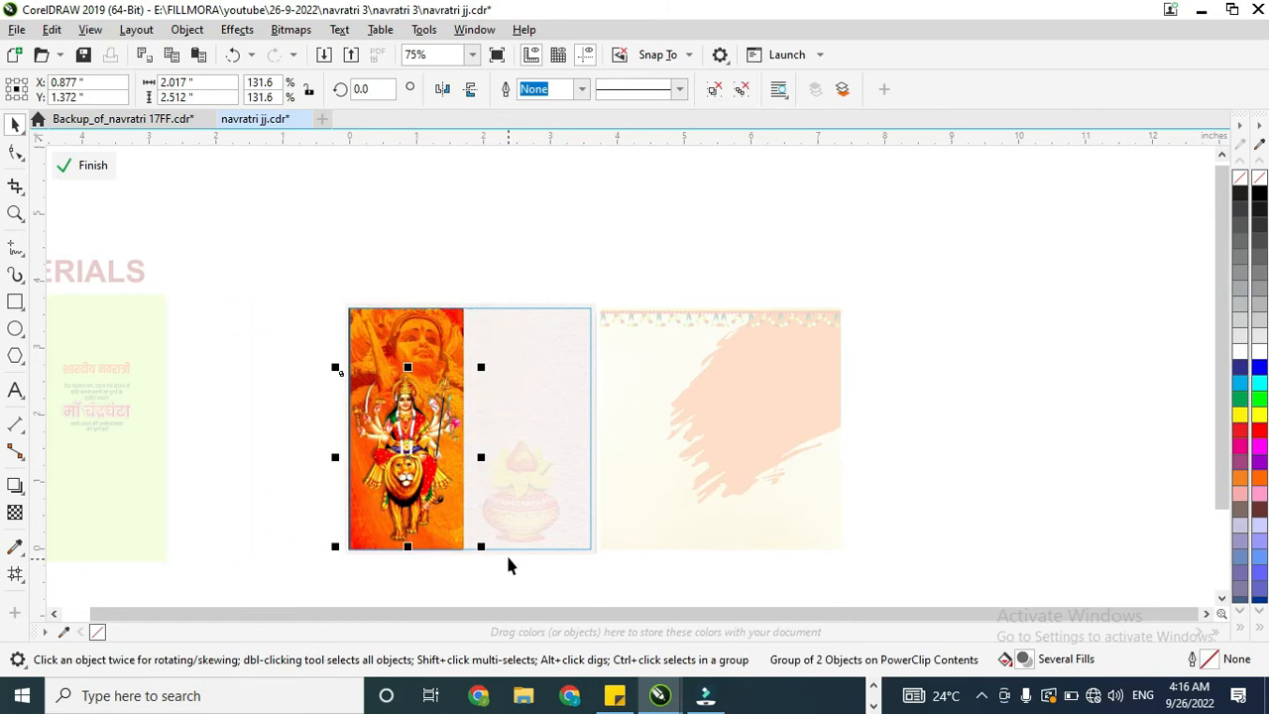
pyautogui.click(582, 298)
pyautogui.hotkey('ctrl', 'v')
pyautogui.moveTo(434, 460); pyautogui.dragTo(706, 448)
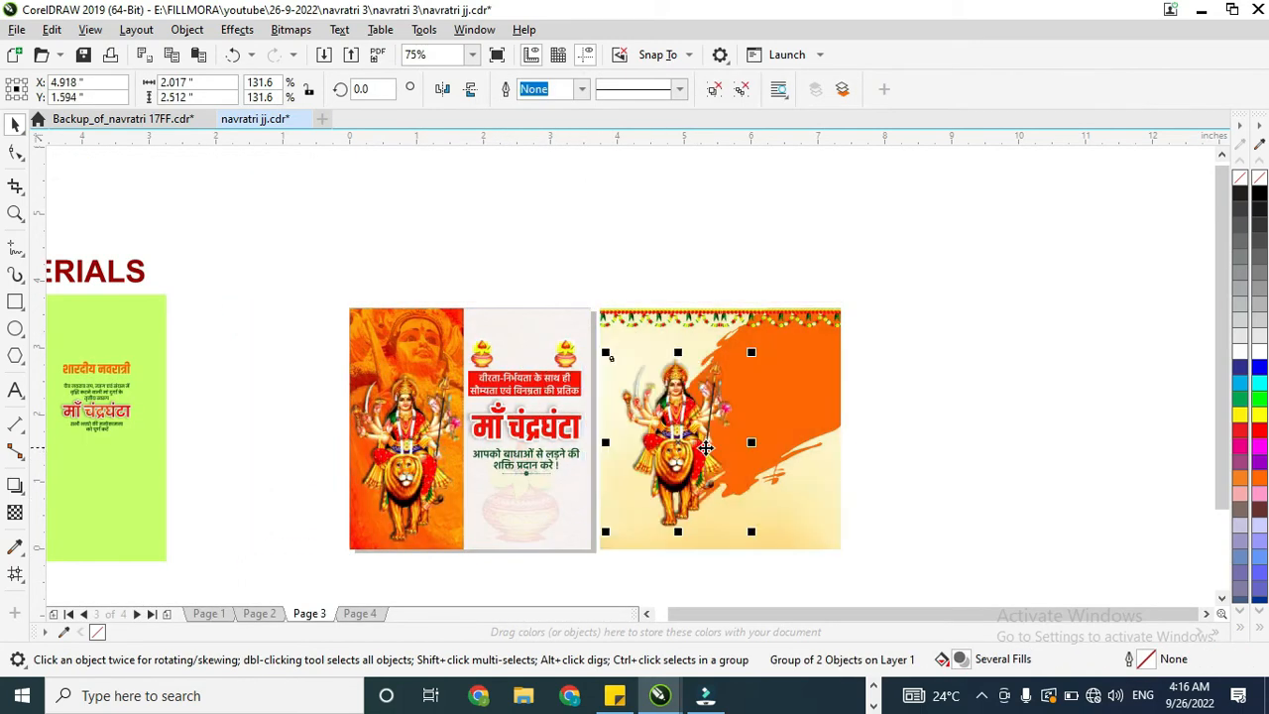
pyautogui.moveTo(756, 354); pyautogui.dragTo(767, 334)
pyautogui.moveTo(671, 420); pyautogui.dragTo(684, 419)
# Step: Draw a 1.5 × 1.163 in rectangle over the brush stroke and round its top corners about 0.10 in, bottom corners about 0.30 in
pyautogui.moveTo(761, 333); pyautogui.dragTo(833, 387)
pyautogui.click(230, 369)
pyautogui.press('F6')
pyautogui.click(14, 124)
pyautogui.press('F10')
pyautogui.moveTo(878, 322); pyautogui.dragTo(846, 389)
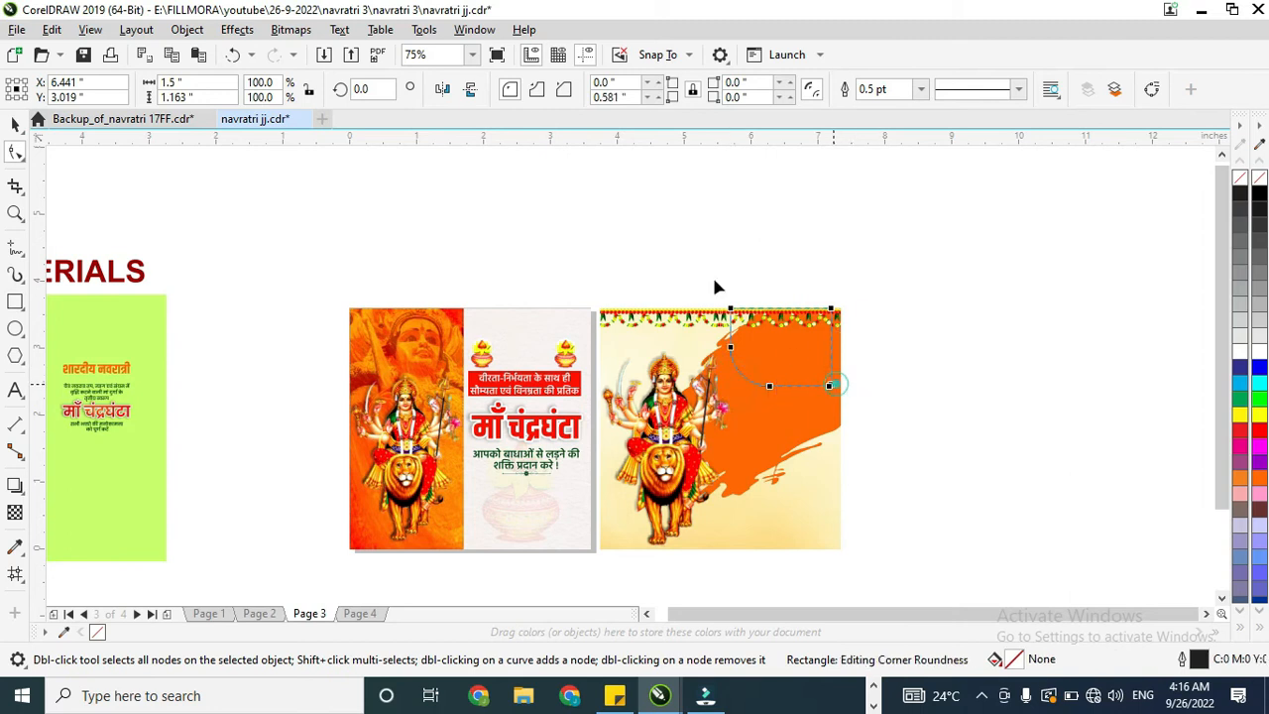
pyautogui.moveTo(730, 349)
pyautogui.mouseDown()
pyautogui.moveTo(738, 374)
pyautogui.moveTo(736, 363)
pyautogui.mouseUp()
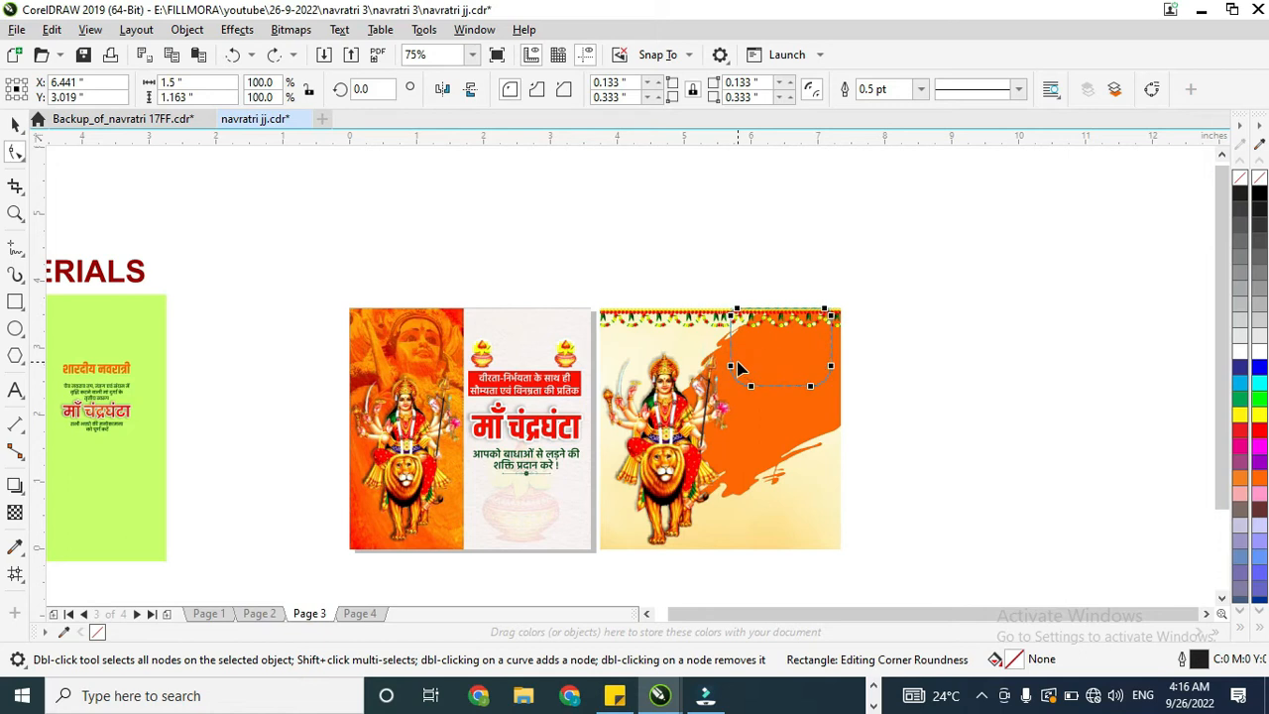
pyautogui.click(15, 123)
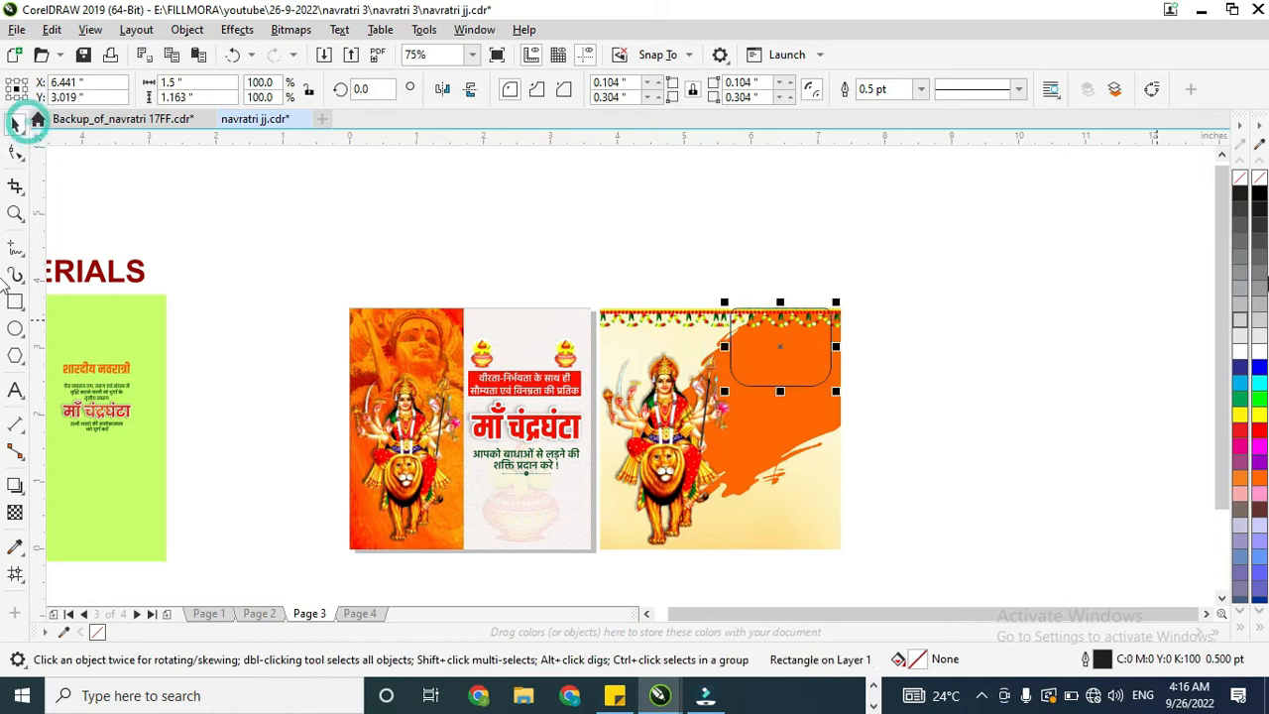
# Step: Fill the rounded rectangle white without an outline and raise it past the poster's top edge
pyautogui.click(1258, 353)
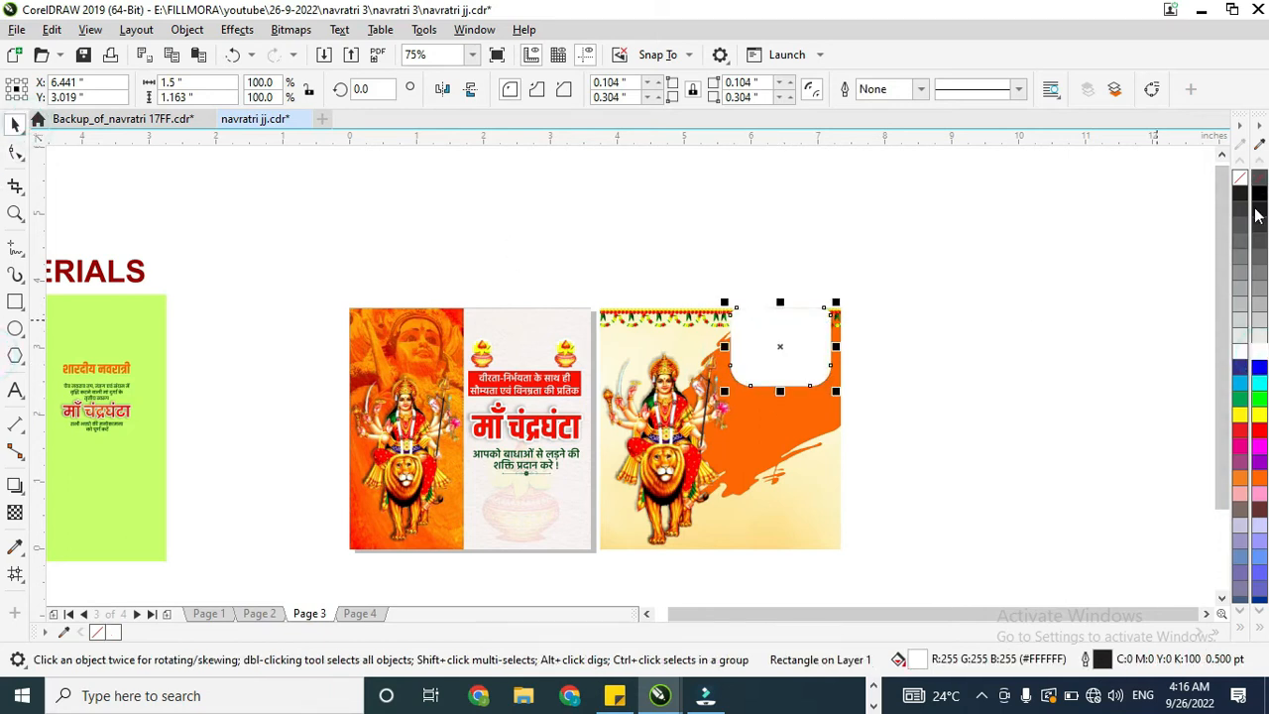
pyautogui.rightClick(1260, 178)
pyautogui.moveTo(797, 360); pyautogui.dragTo(797, 344)
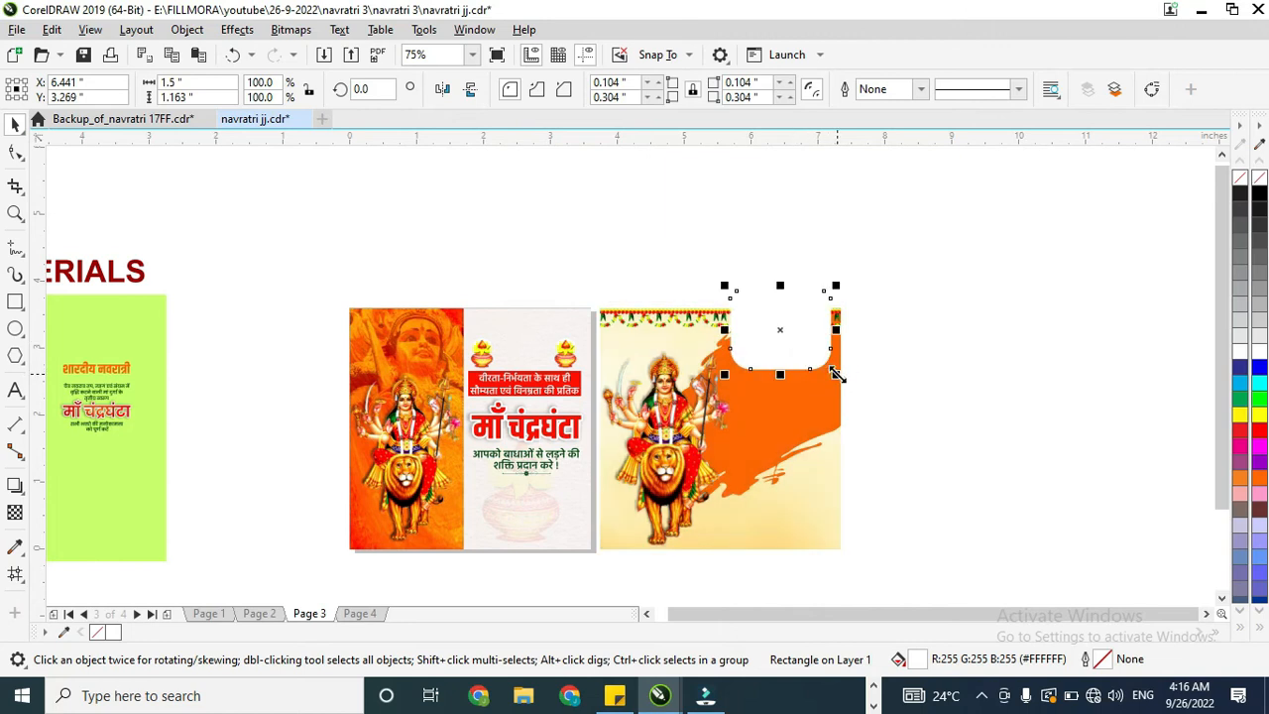
# Step: Move the orange शारदीय नवरात्री heading onto the white rounded rectangle and centre it horizontally
pyautogui.moveTo(78, 371); pyautogui.dragTo(756, 360)
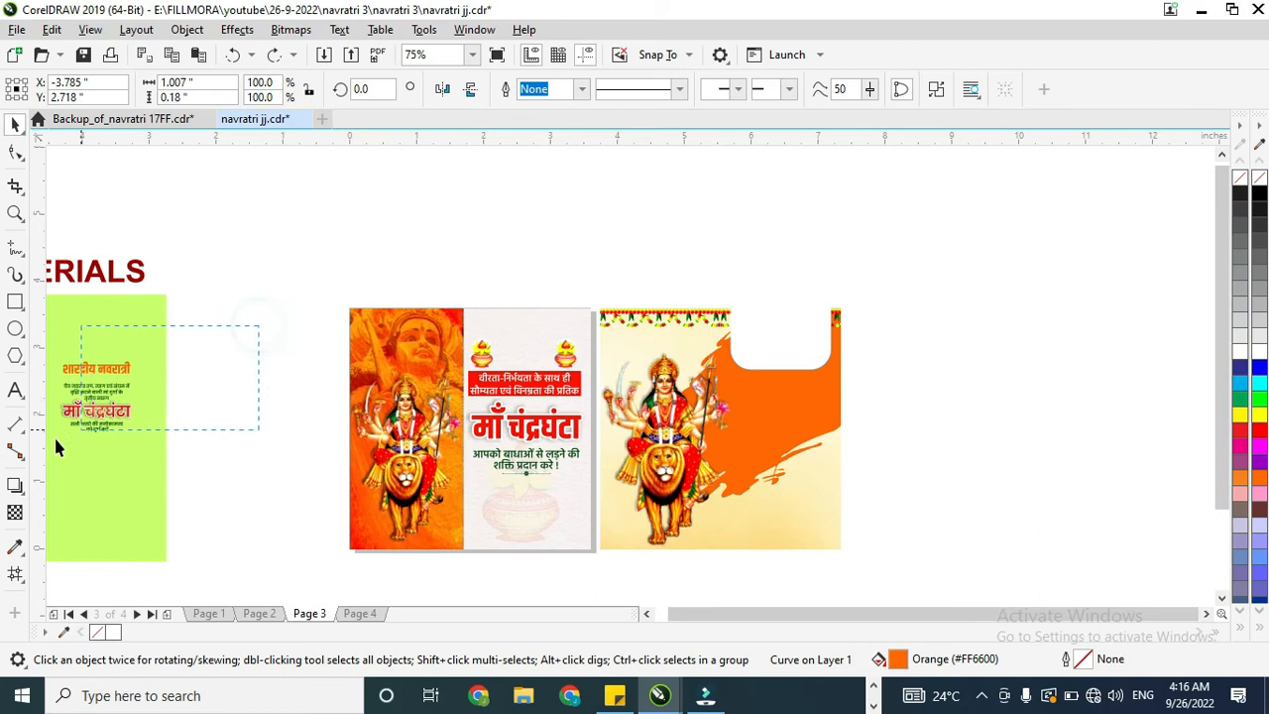
pyautogui.moveTo(55, 438); pyautogui.dragTo(46, 451)
pyautogui.hotkey('ctrl', 'g')
pyautogui.click(238, 375)
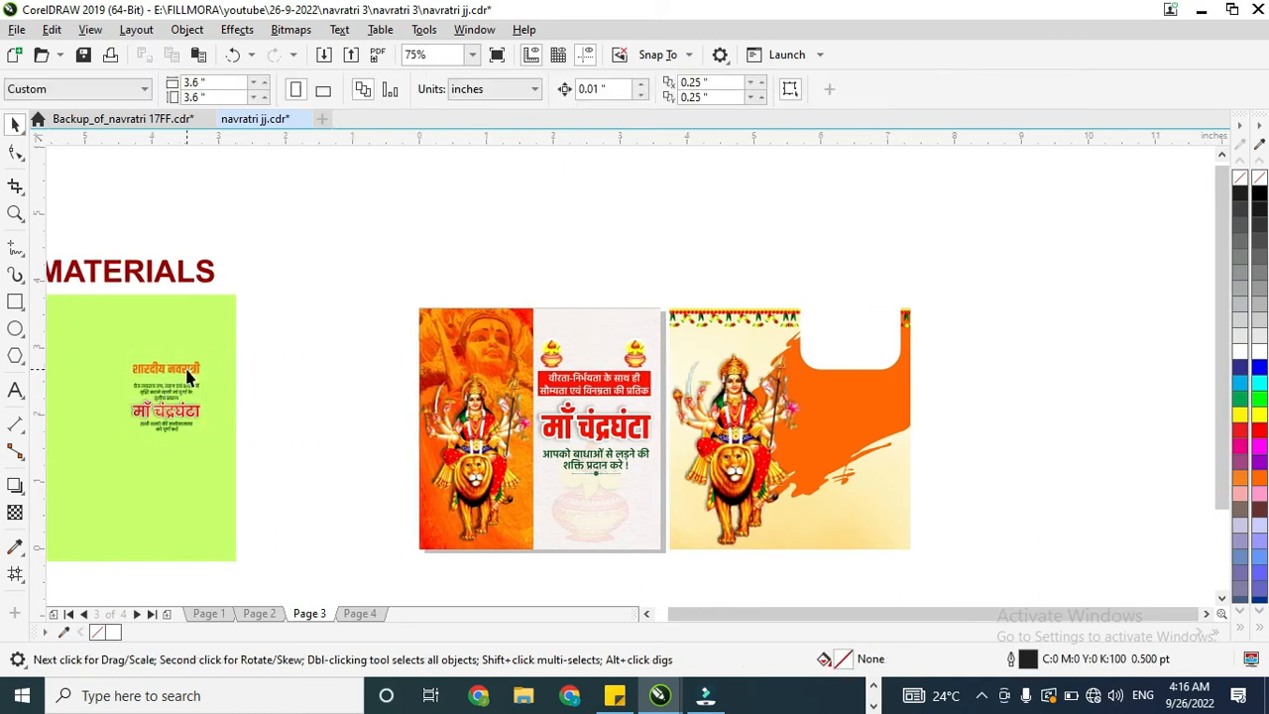
pyautogui.click(188, 375)
pyautogui.moveTo(235, 368); pyautogui.dragTo(861, 349)
pyautogui.keyDown('shift'); pyautogui.click(859, 329); pyautogui.keyUp('shift')
pyautogui.press('c')
pyautogui.click(937, 335)
# Step: Enlarge the शारदीय नवरात्री heading to about 1.18 × 0.21 in inside the white rounded rectangle
pyautogui.scroll(1, 857, 340)
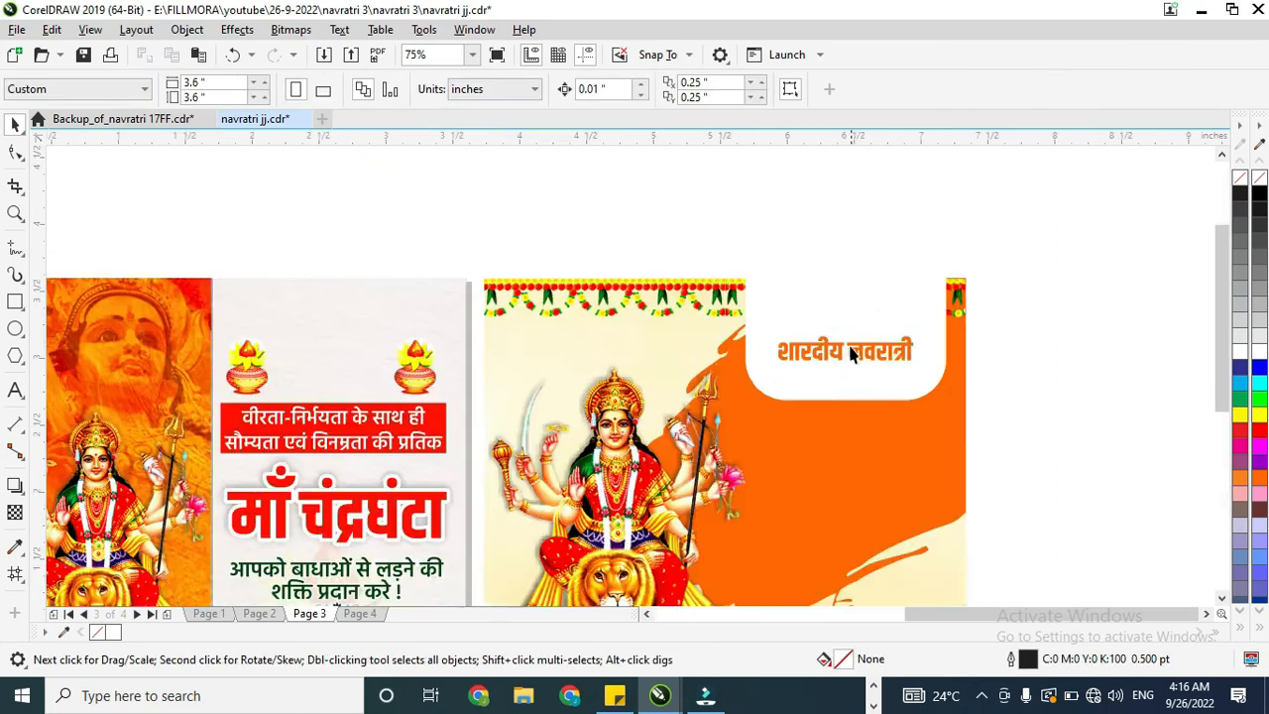
pyautogui.click(909, 338)
pyautogui.moveTo(909, 339); pyautogui.dragTo(892, 369)
pyautogui.scroll(-2, 873, 370)
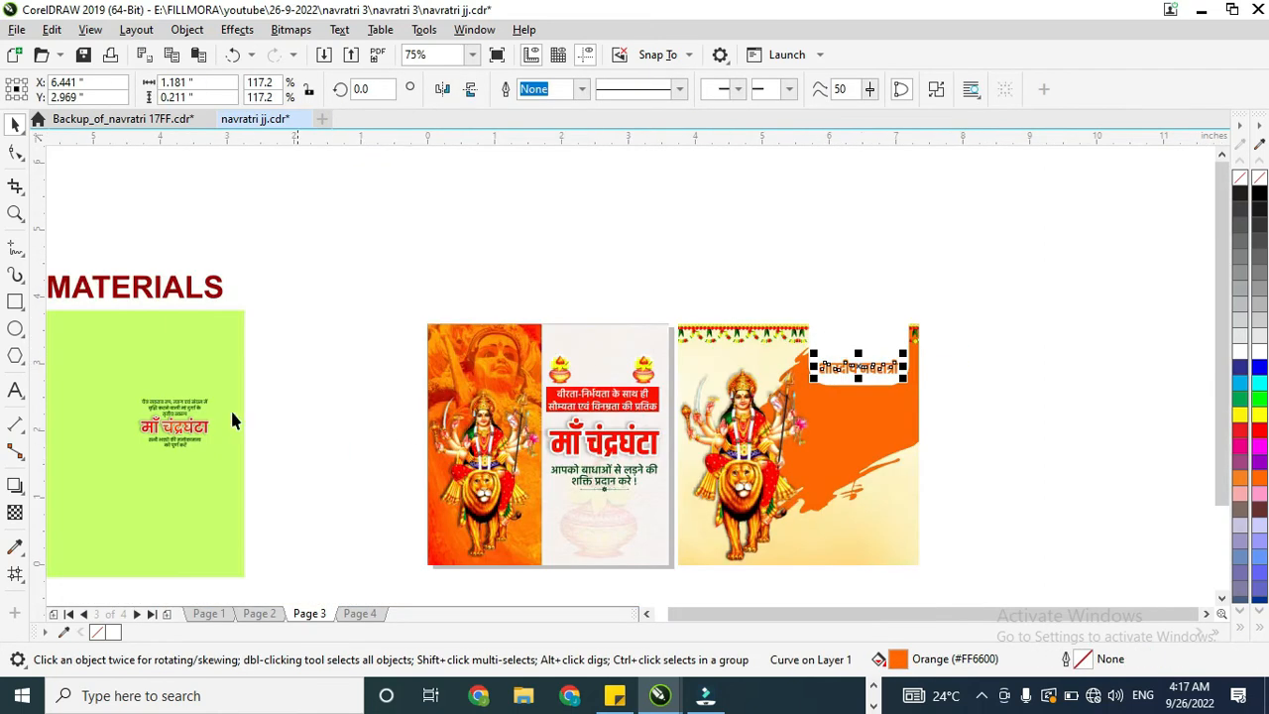
# Step: Draw a circle about 1.88 in across over the brush stroke and centre it horizontally under the white rectangle
pyautogui.click(16, 330)
pyautogui.moveTo(793, 353); pyautogui.dragTo(919, 458)
pyautogui.click(15, 126)
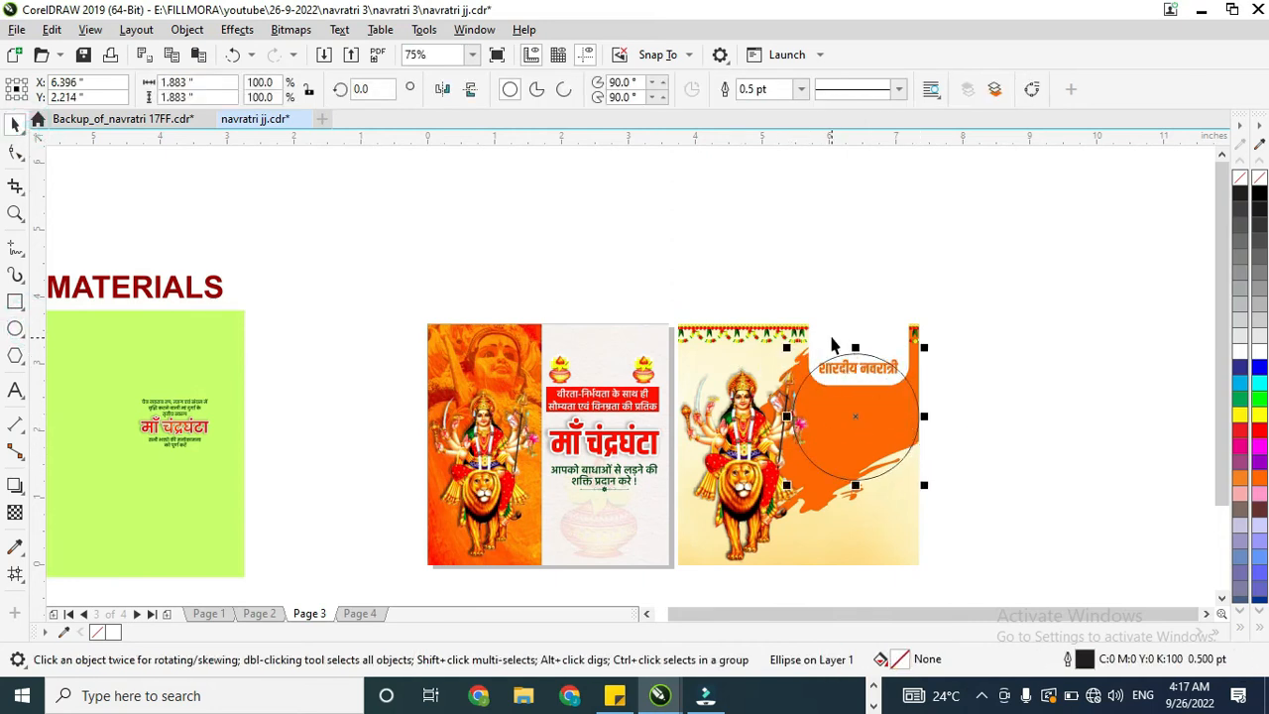
pyautogui.keyDown('shift'); pyautogui.click(832, 334); pyautogui.keyUp('shift')
pyautogui.keyDown('shift'); pyautogui.click(764, 421); pyautogui.keyUp('shift')
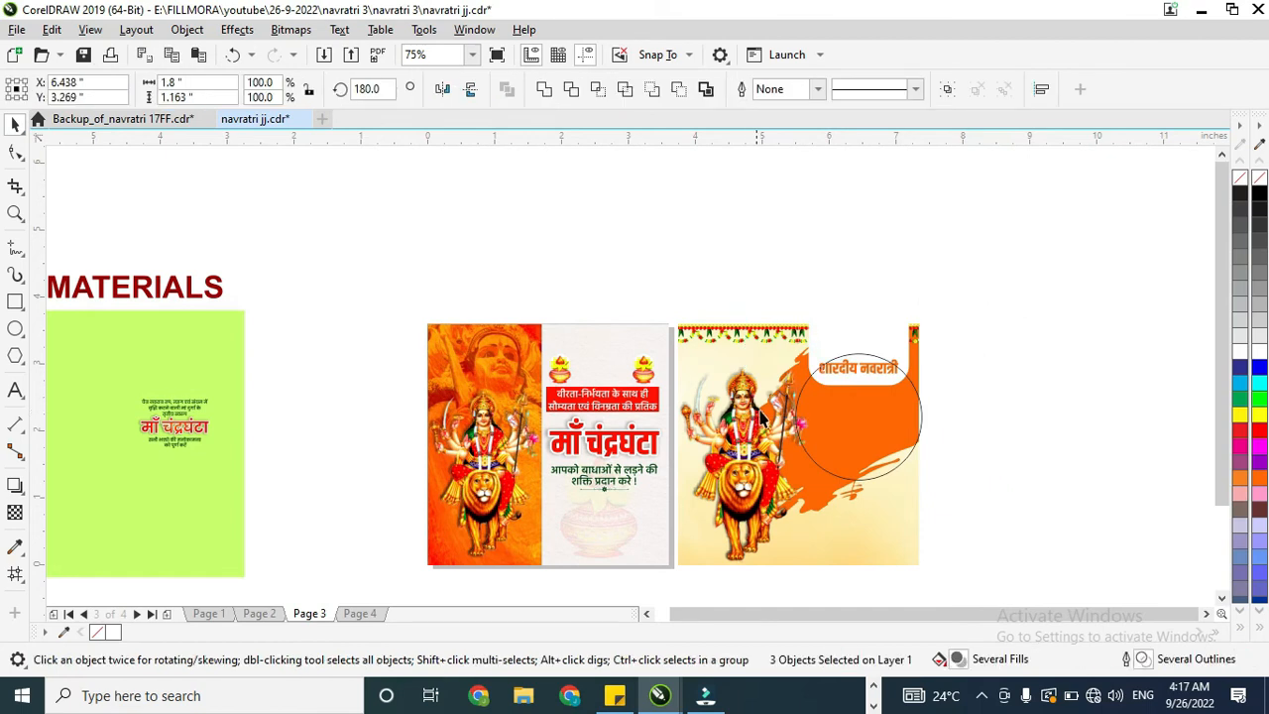
# Step: Fill the circle white without an outline, move it up slightly and reduce its height to about 1.75 in
pyautogui.click(877, 474)
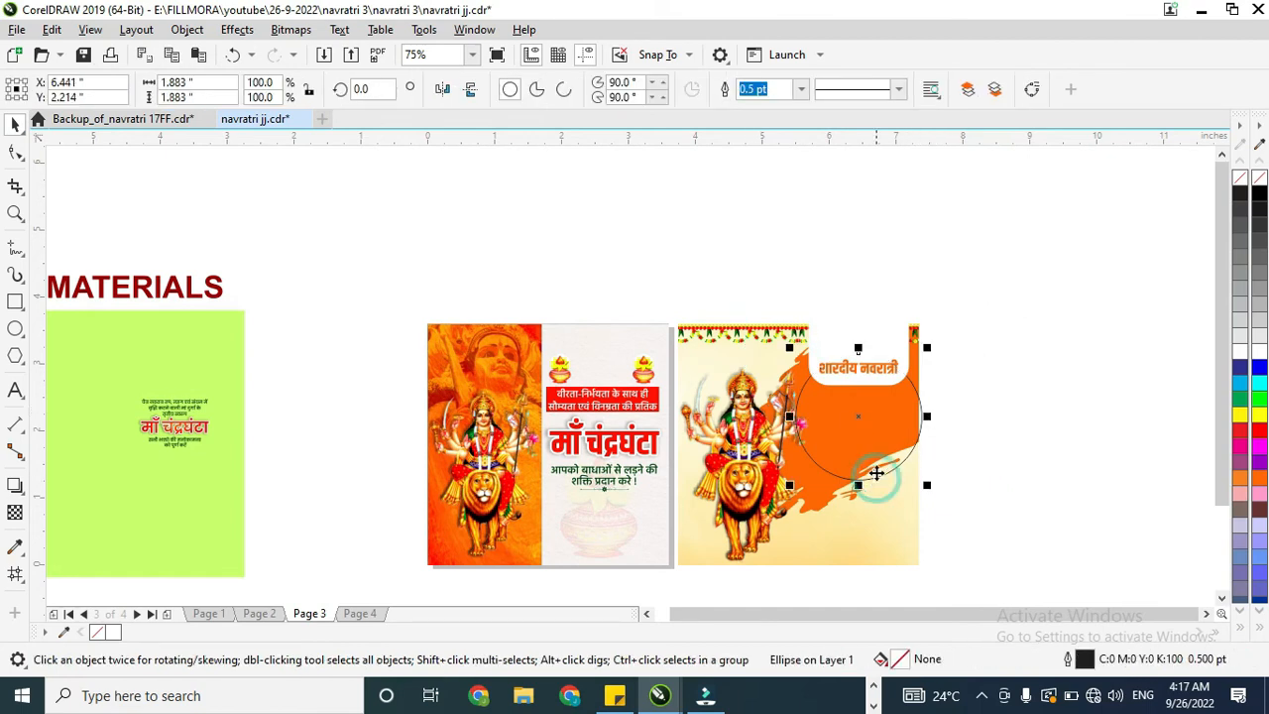
pyautogui.click(1241, 337)
pyautogui.rightClick(1241, 179)
pyautogui.scroll(2, 881, 426)
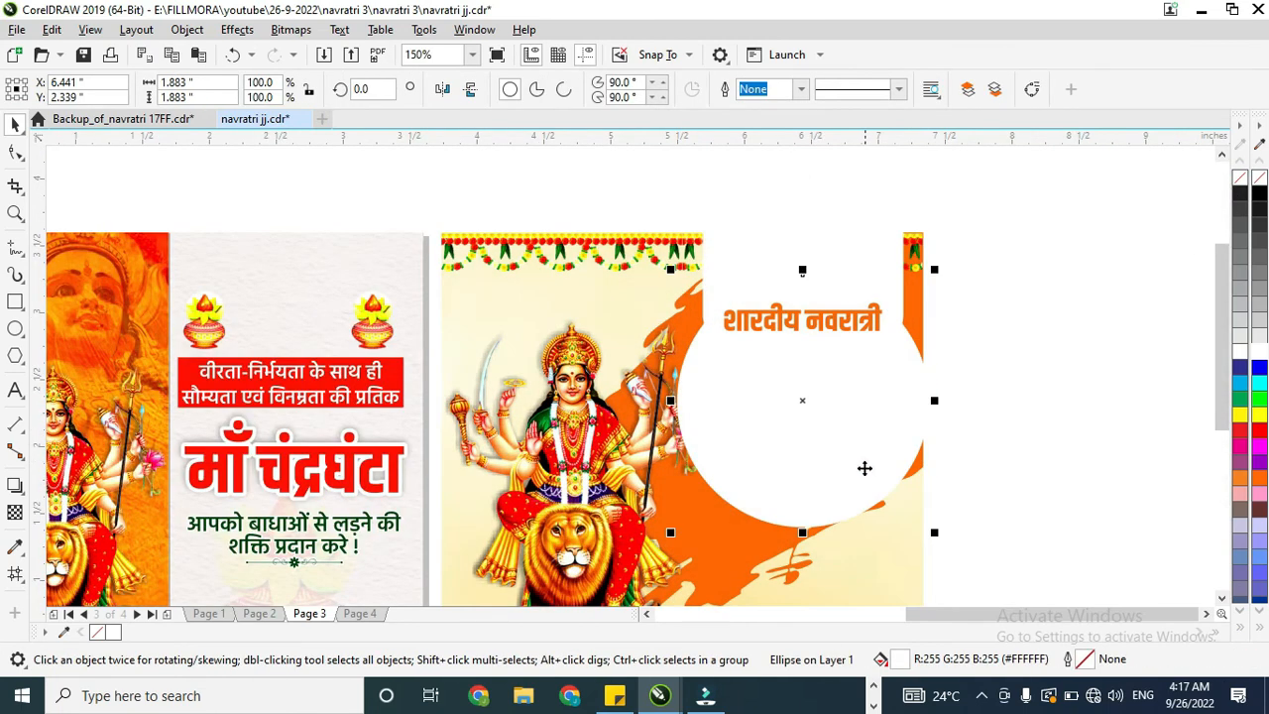
pyautogui.moveTo(802, 533); pyautogui.dragTo(803, 515)
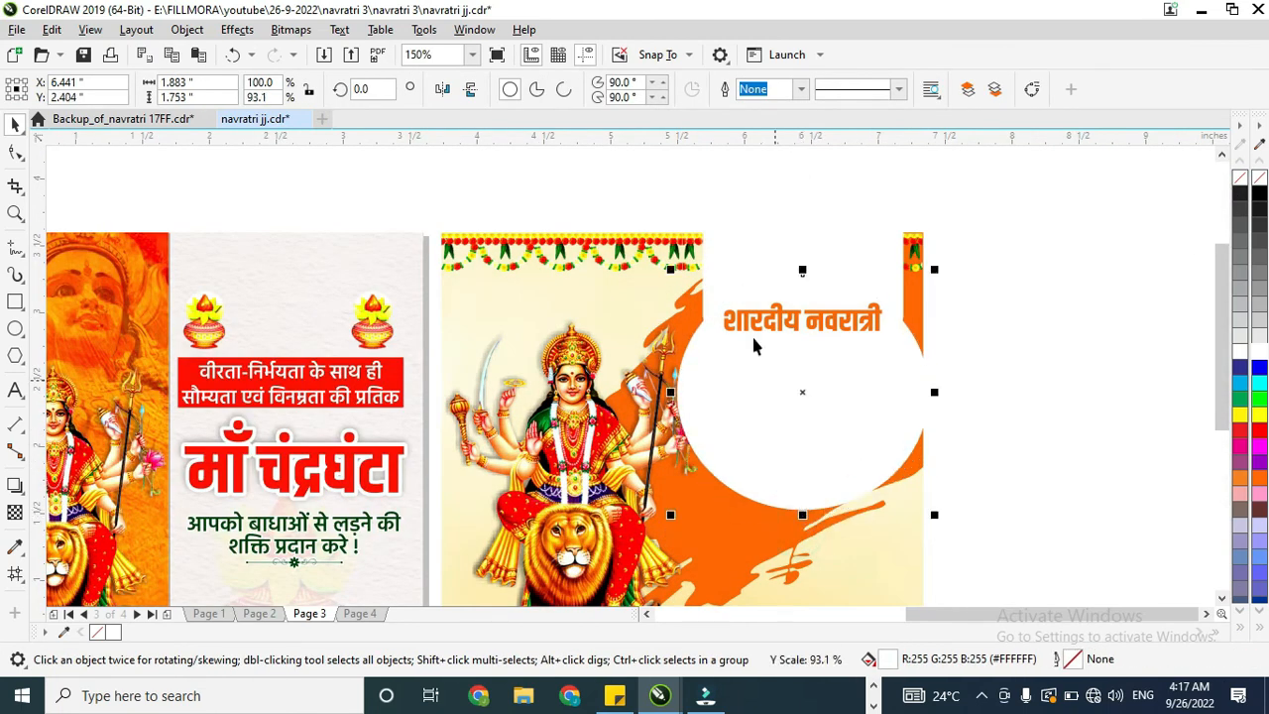
# Step: Give the white rounded rectangle and the white ellipse black Multiply drop shadows with opacity 50 and feathering 15
pyautogui.click(716, 253)
pyautogui.click(15, 485)
pyautogui.moveTo(793, 278); pyautogui.dragTo(802, 276)
pyautogui.click(823, 404)
pyautogui.moveTo(766, 427); pyautogui.dragTo(768, 473)
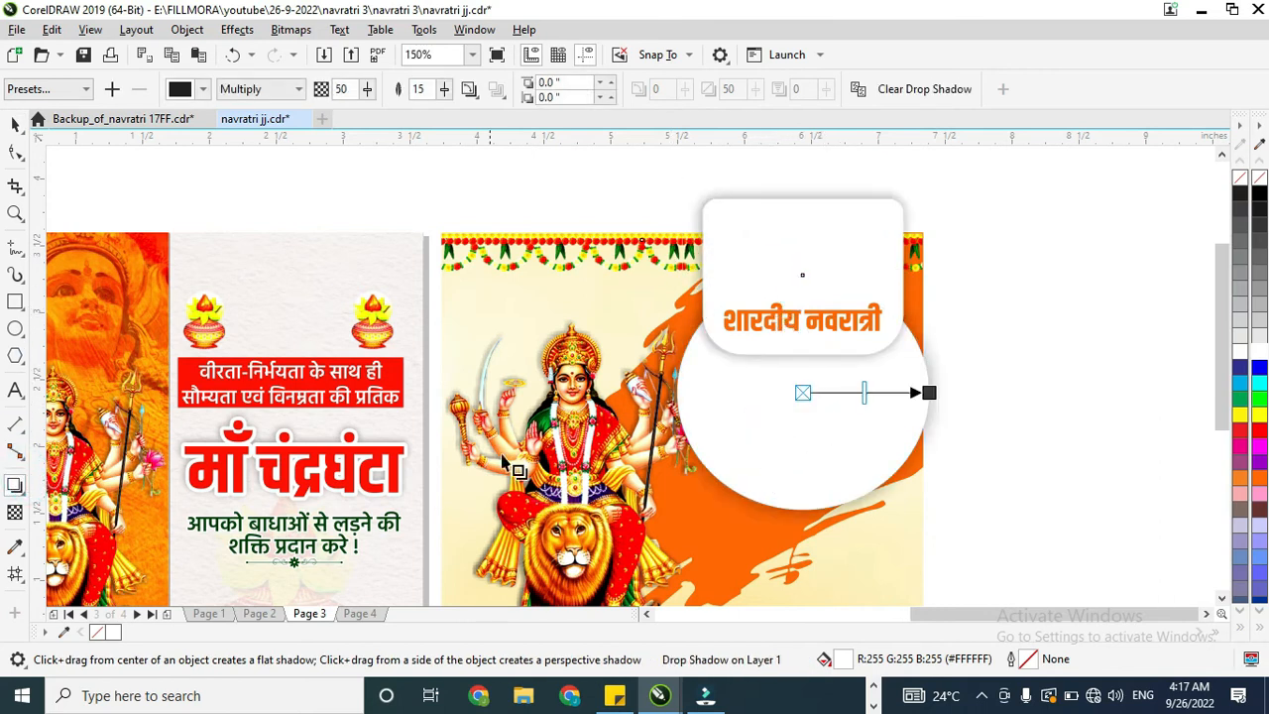
# Step: Move the green Hindi text lines and the माँ चंद्रघंटा title into the white ellipse and enlarge them proportionally
pyautogui.click(15, 117)
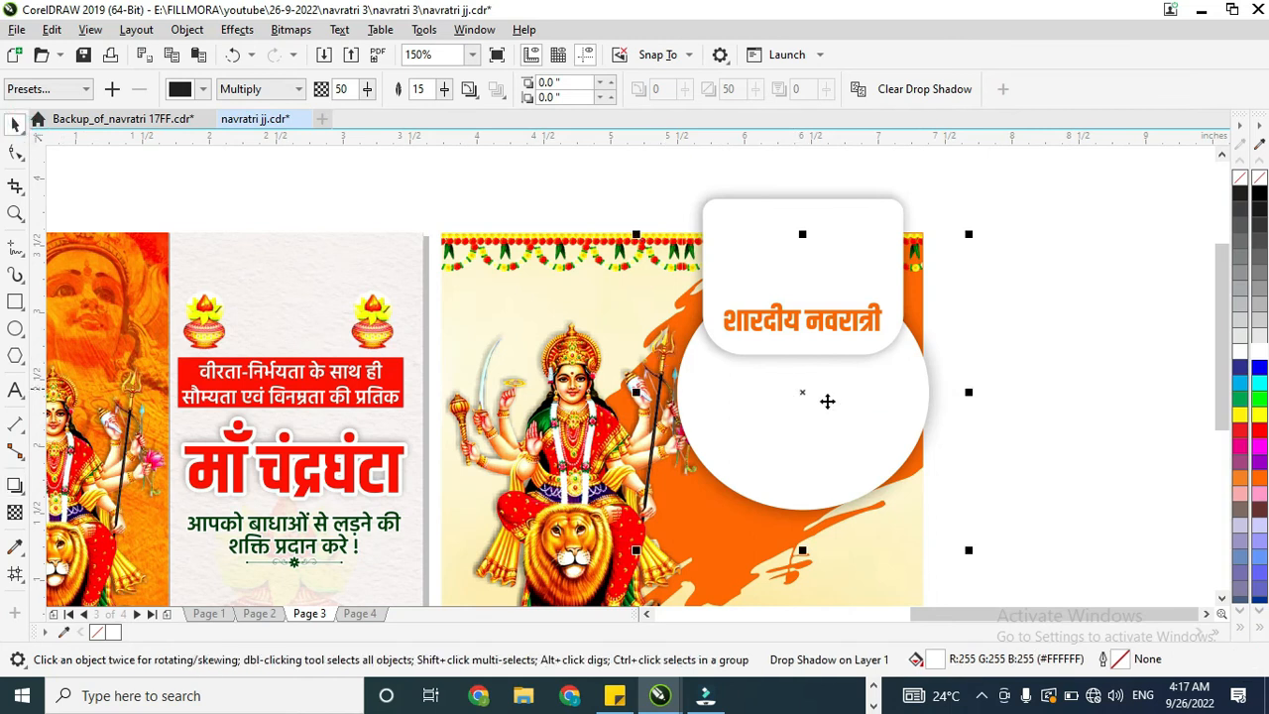
pyautogui.scroll(-2, 827, 400)
pyautogui.moveTo(139, 412); pyautogui.dragTo(835, 408)
pyautogui.scroll(2, 851, 402)
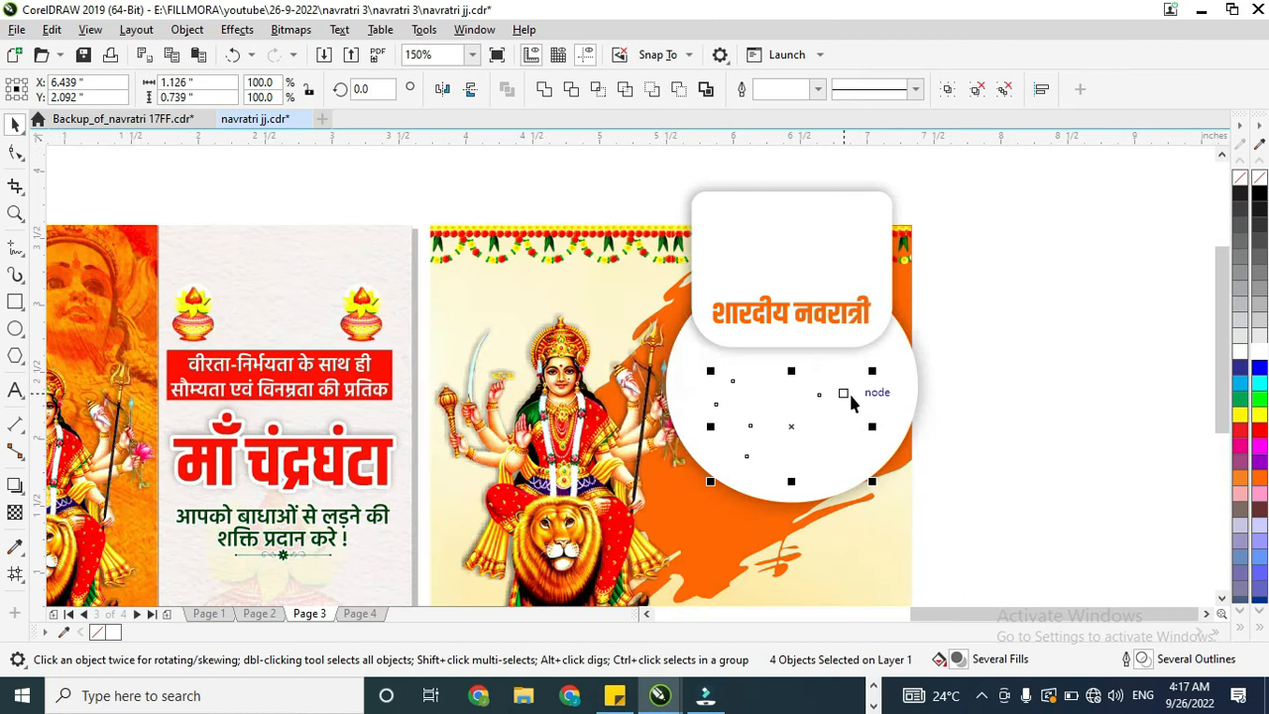
pyautogui.moveTo(878, 366); pyautogui.dragTo(914, 342)
pyautogui.moveTo(809, 389); pyautogui.dragTo(798, 398)
# Step: Group the text in the white ellipse, enlarge it to about 1.47 × 0.96 in and centre it horizontally under the शारदीय नवरात्री heading
pyautogui.keyDown('shift'); pyautogui.click(772, 320); pyautogui.keyUp('shift')
pyautogui.click(848, 367)
pyautogui.moveTo(991, 341); pyautogui.dragTo(649, 527)
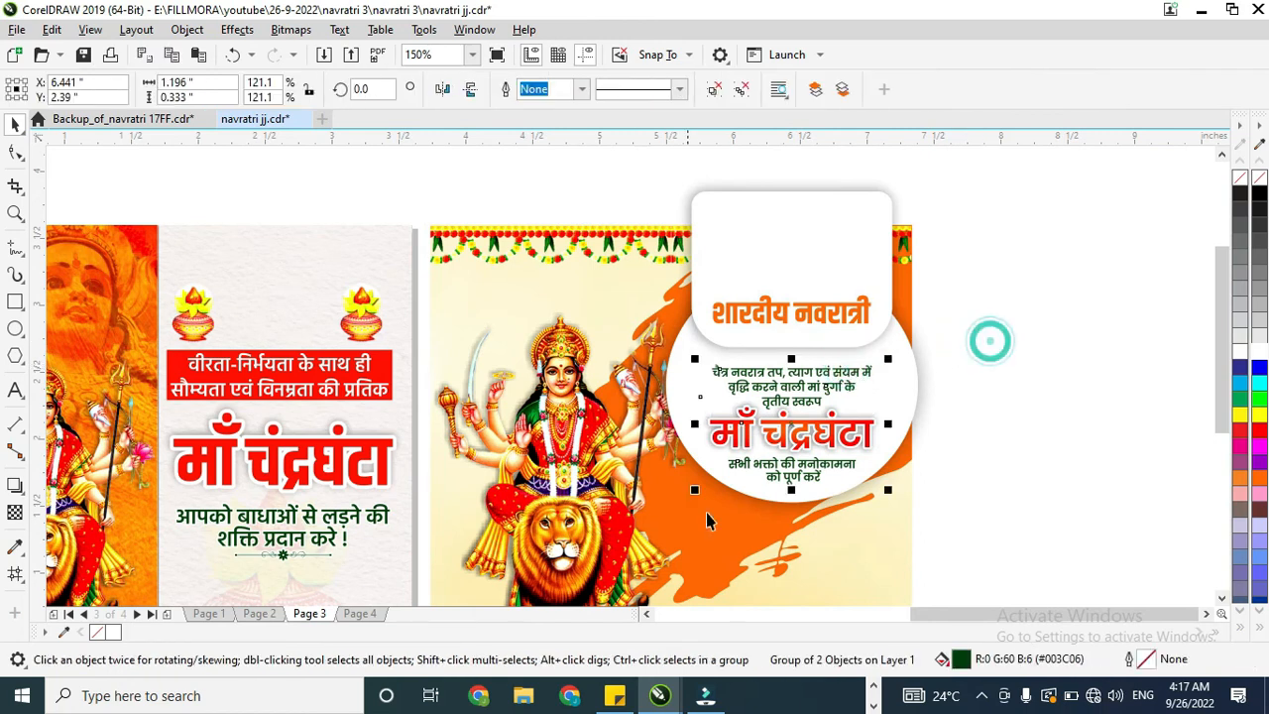
pyautogui.hotkey('ctrl', 'g')
pyautogui.moveTo(892, 357); pyautogui.dragTo(903, 344)
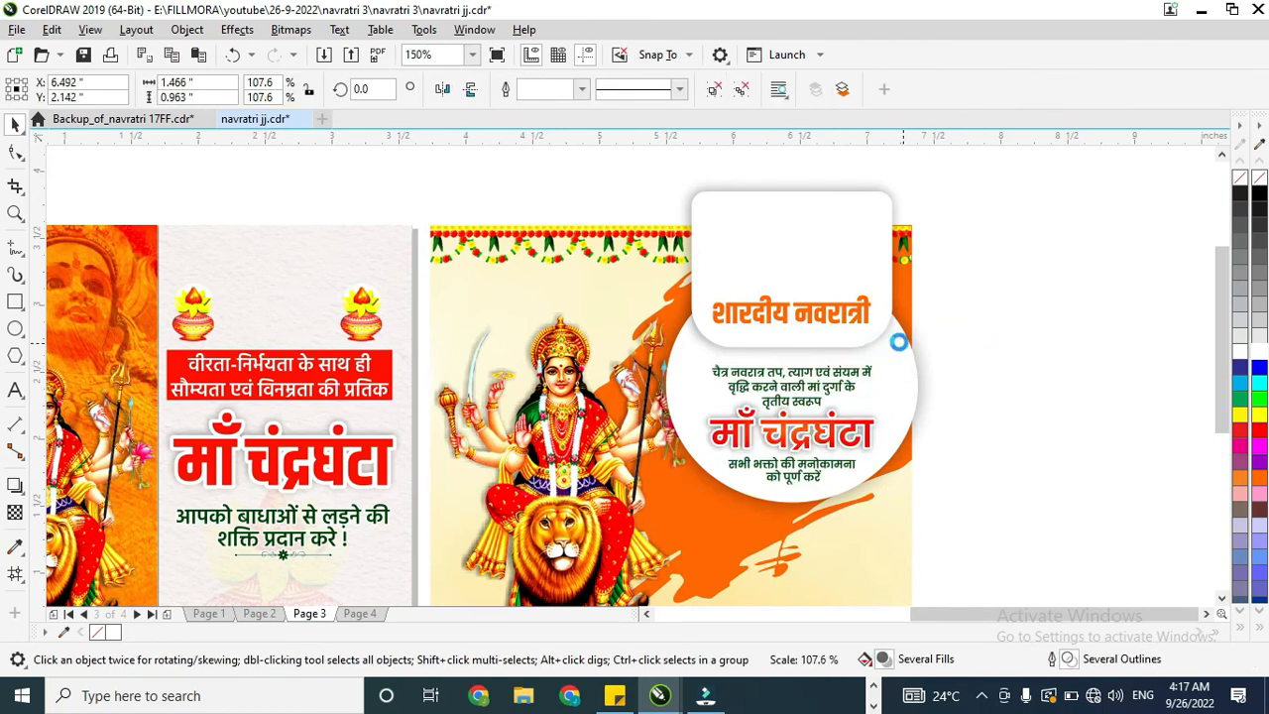
pyautogui.keyDown('shift'); pyautogui.click(781, 315); pyautogui.keyUp('shift')
pyautogui.press('c')
pyautogui.click(962, 338)
# Step: PowerClip the brush stroke, white shapes and Hindi text inside the second poster's 3.6 in square frame
pyautogui.scroll(-2, 836, 341)
pyautogui.moveTo(963, 247); pyautogui.dragTo(723, 538)
pyautogui.rightClick(808, 377)
pyautogui.click(888, 399)
pyautogui.click(821, 453)
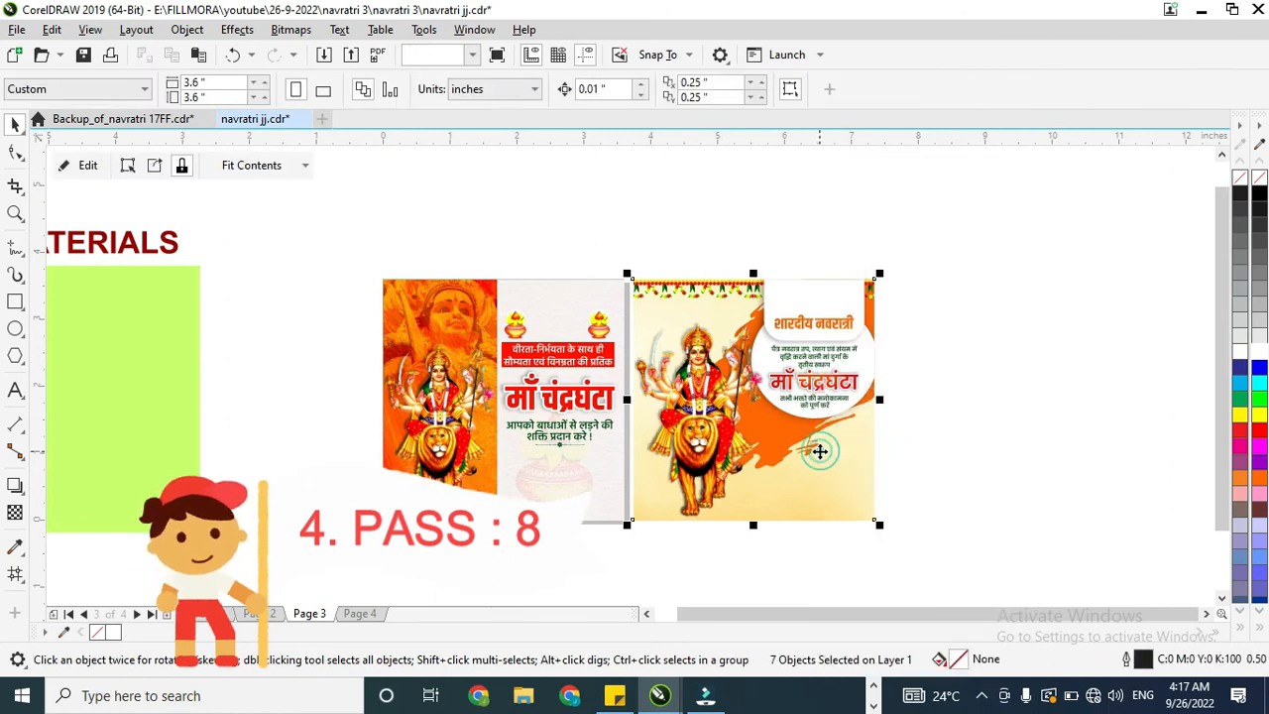
# Step: Open the second poster's PowerClip contents for editing and select the objects along the frame's upper edge
pyautogui.doubleClick(823, 455)
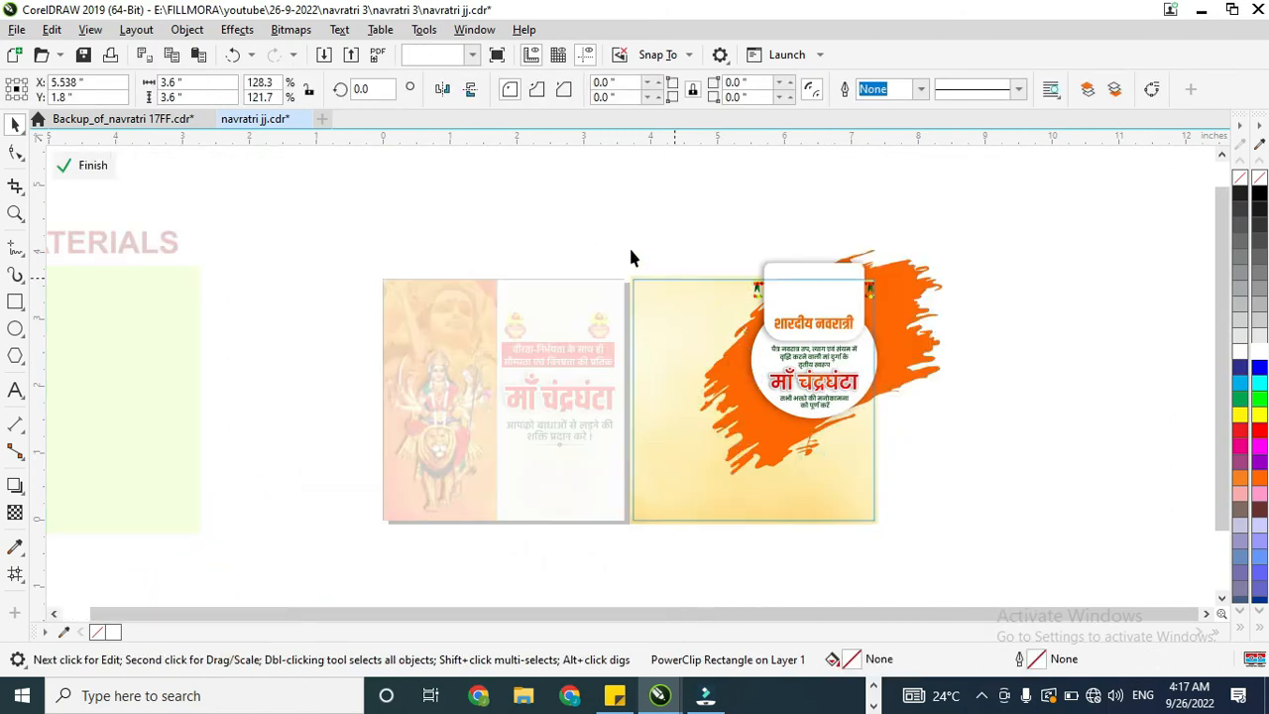
pyautogui.click(754, 294)
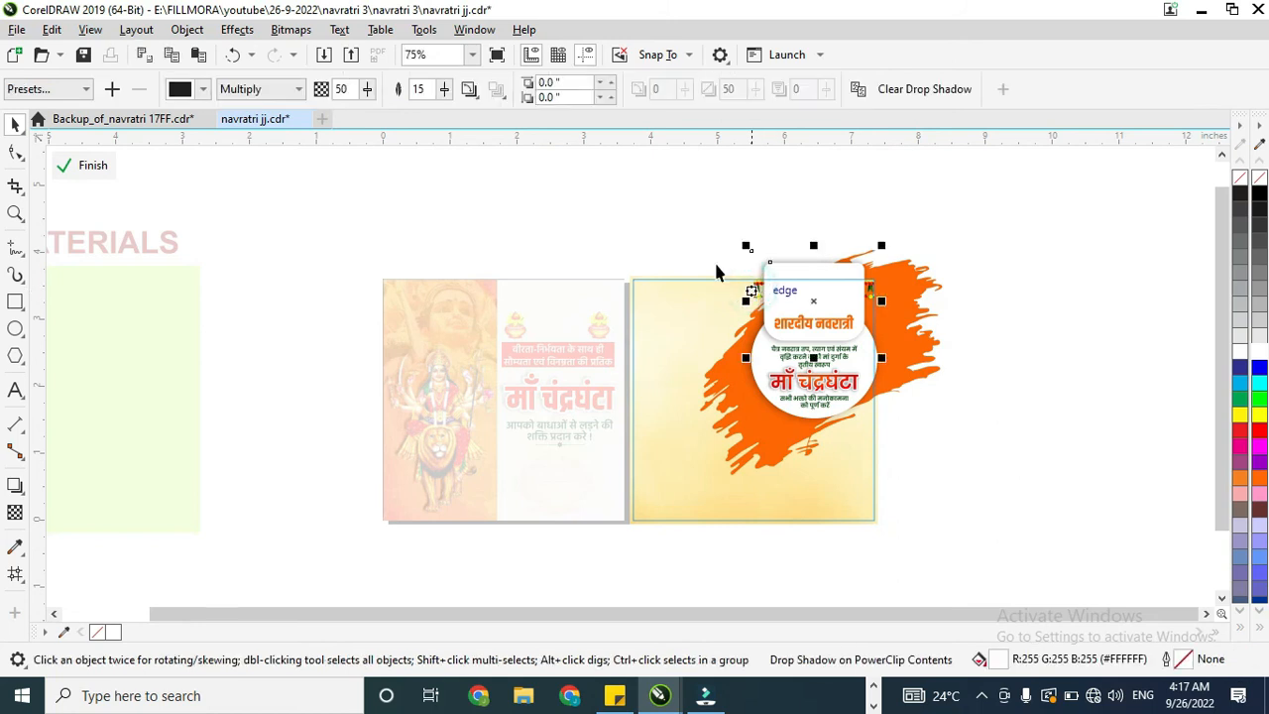
pyautogui.moveTo(905, 320); pyautogui.dragTo(908, 313)
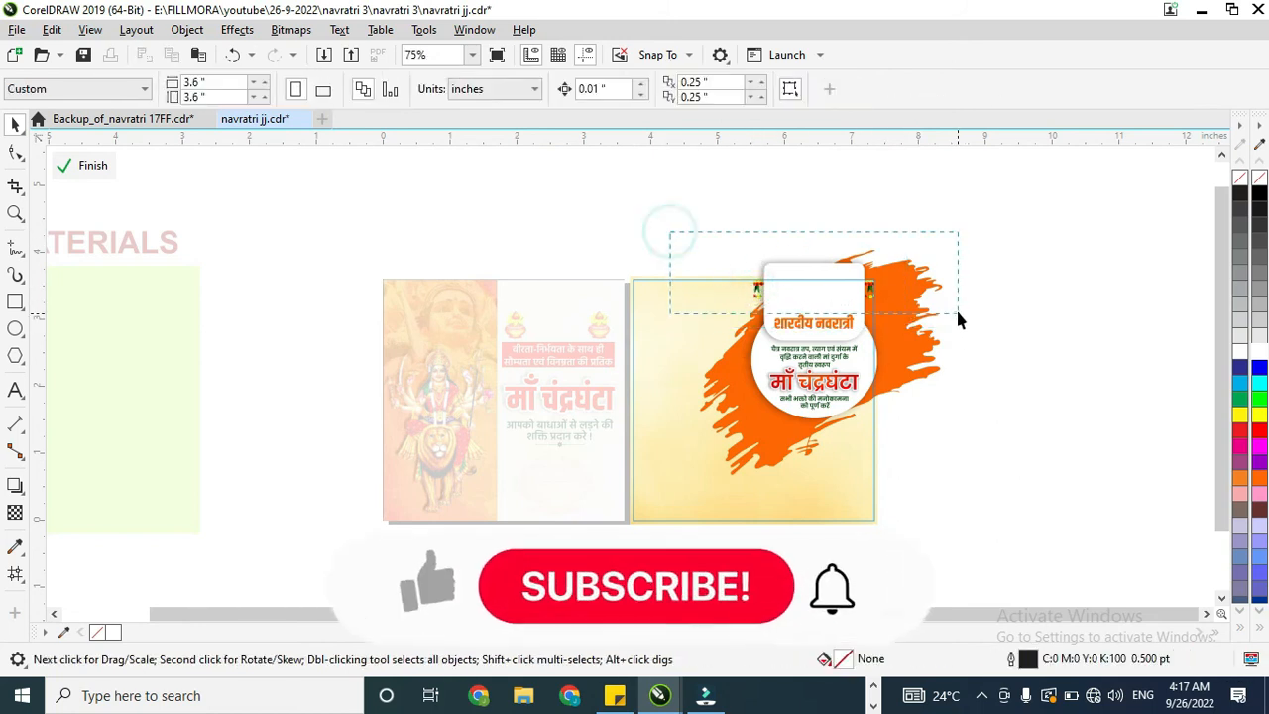